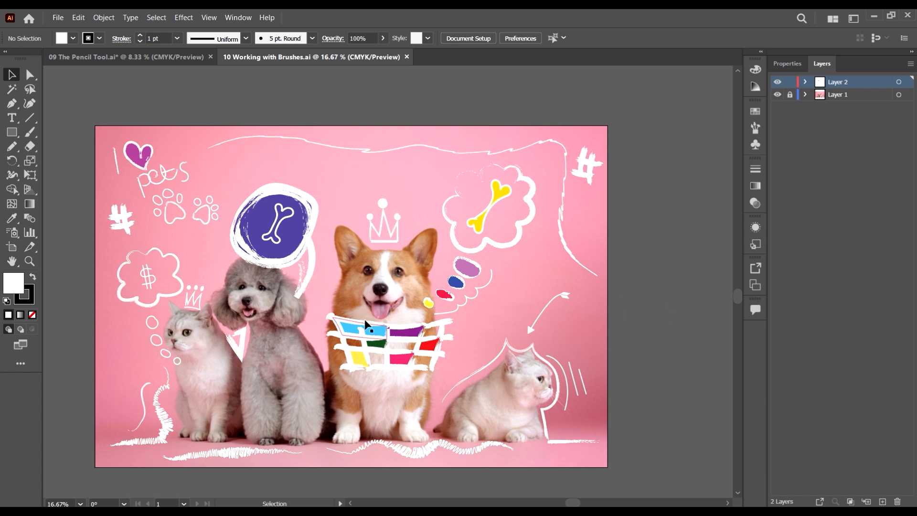
pyautogui.scroll(-2, 447, 319)
pyautogui.scroll(1, 451, 310)
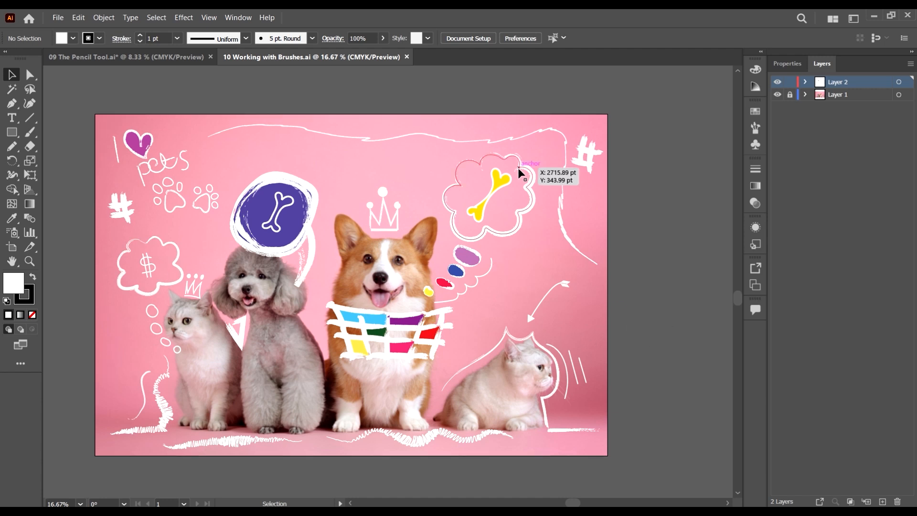
pyautogui.scroll(2, 183, 152)
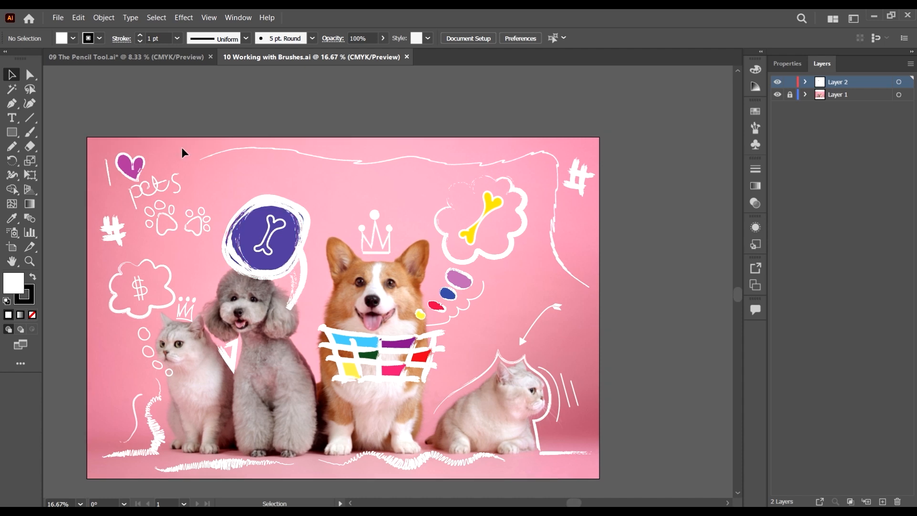
pyautogui.scroll(-1, 259, 103)
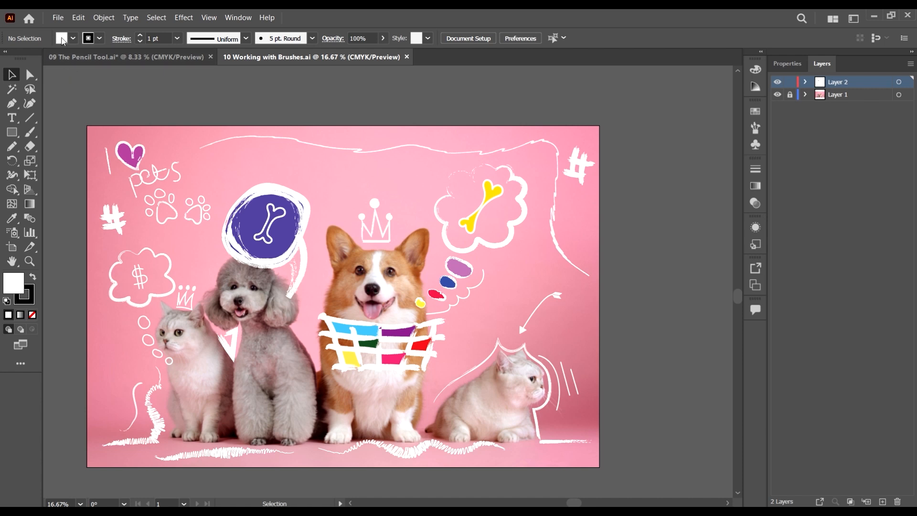
# - Open the file 10 Working with Brushes from the 1 Drawing Tools and Techniques in Illustrator folder
pyautogui.click(58, 18)
pyautogui.click(86, 52)
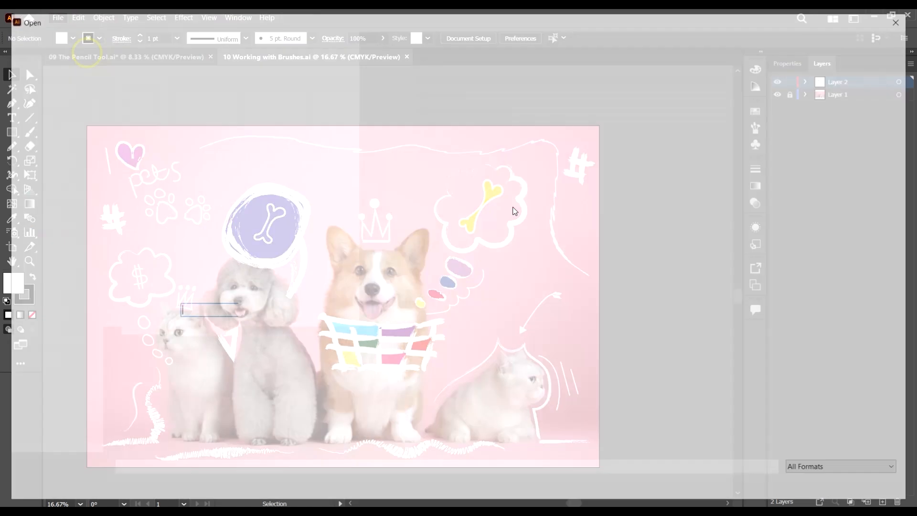
pyautogui.click(630, 40)
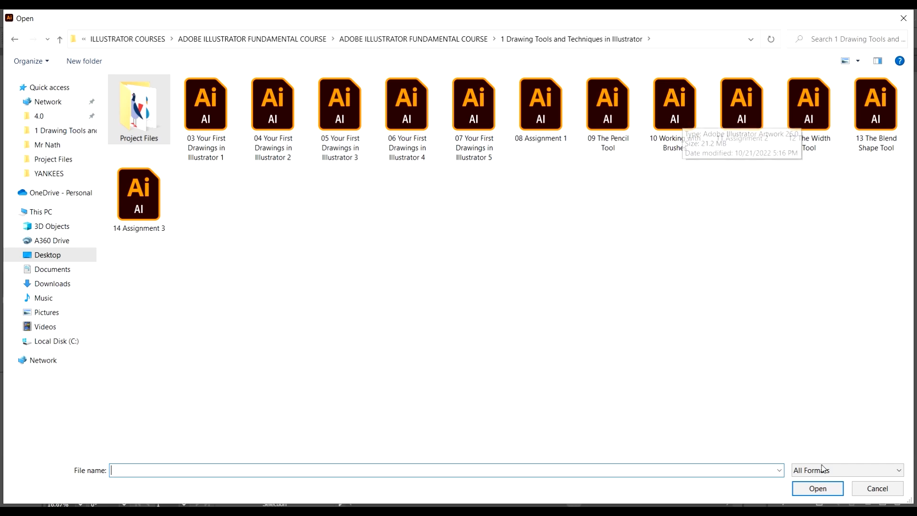
pyautogui.doubleClick(688, 132)
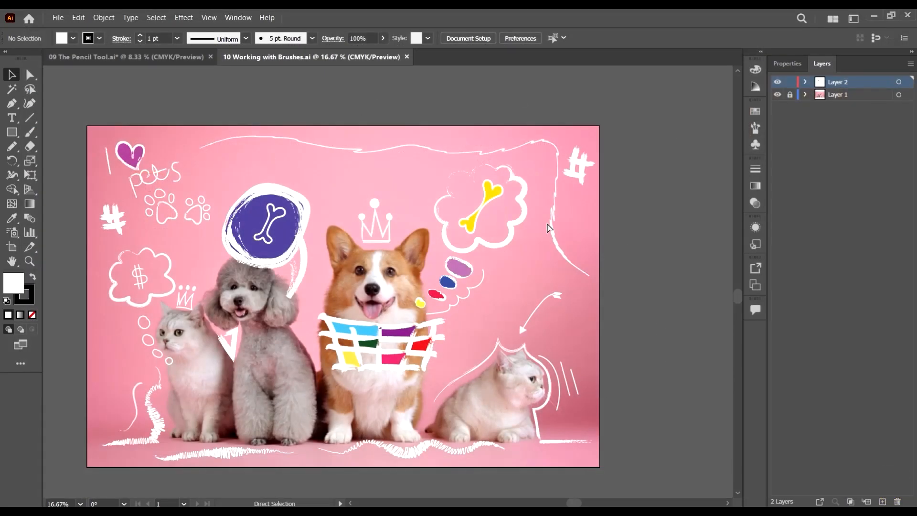
# - In the 09 The Pencil Tool document, unlock Layer 2 and select the first pets photo together with its line drawings
pyautogui.click(178, 56)
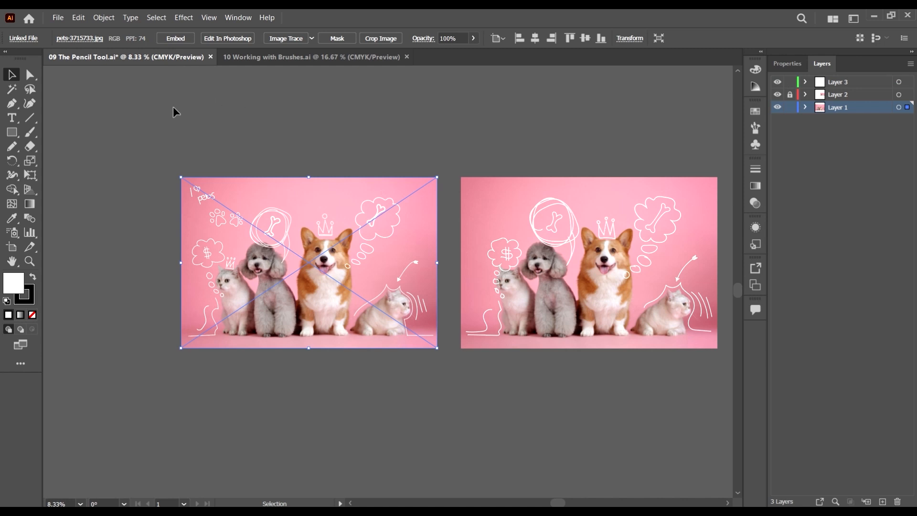
pyautogui.click(790, 94)
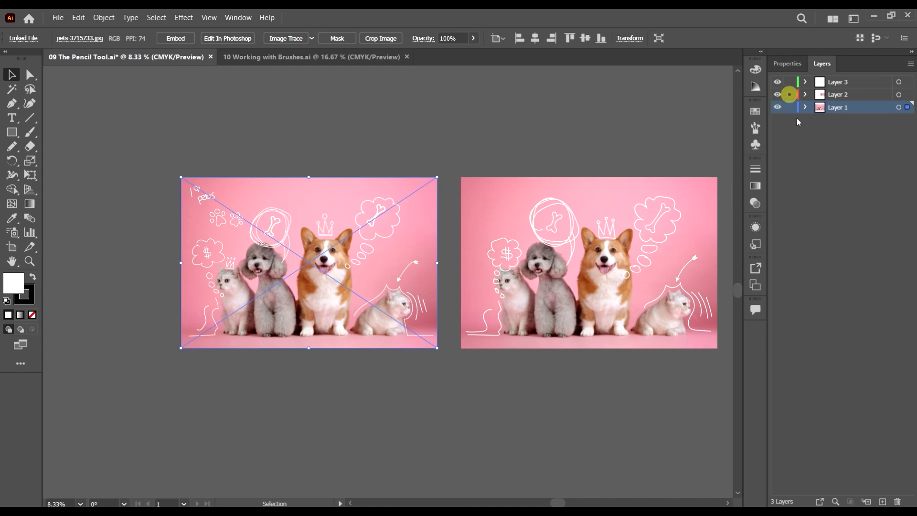
pyautogui.click(883, 95)
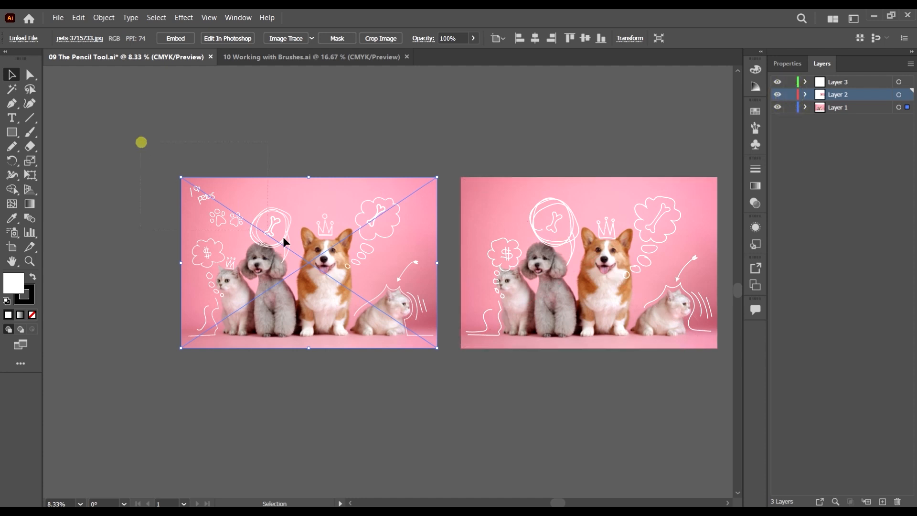
pyautogui.moveTo(283, 242); pyautogui.dragTo(429, 375)
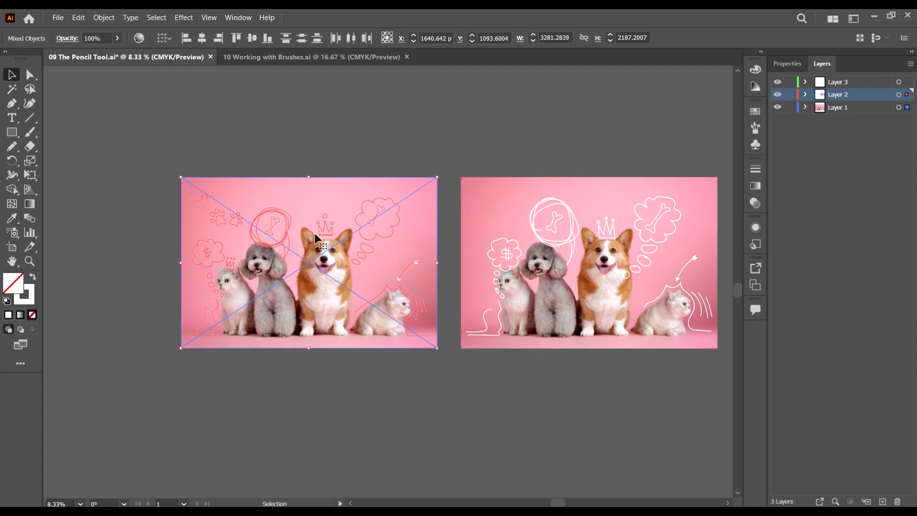
# - Transfer the selected photo and drawings into 10 Working with Brushes, placing them to the right of the artboard and level with it
pyautogui.moveTo(298, 230); pyautogui.dragTo(319, 56)
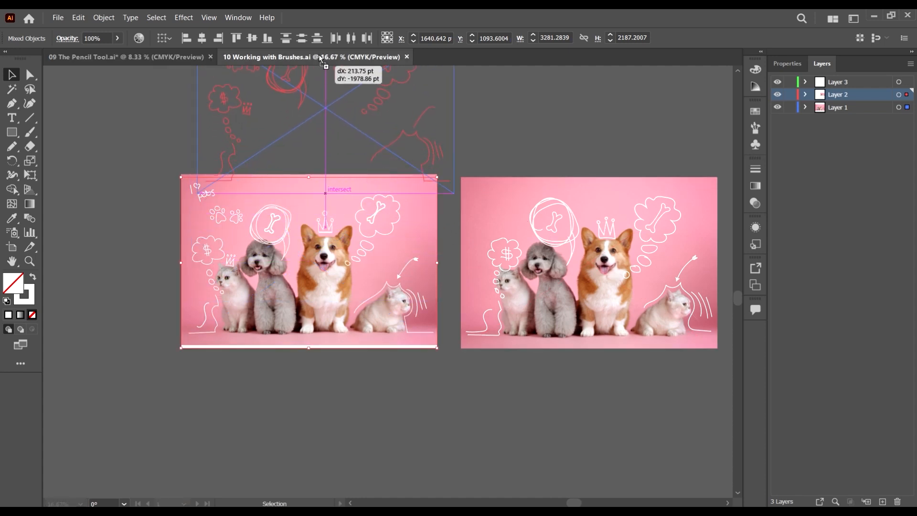
pyautogui.moveTo(469, 132); pyautogui.dragTo(669, 155)
pyautogui.scroll(-2, 180, 185)
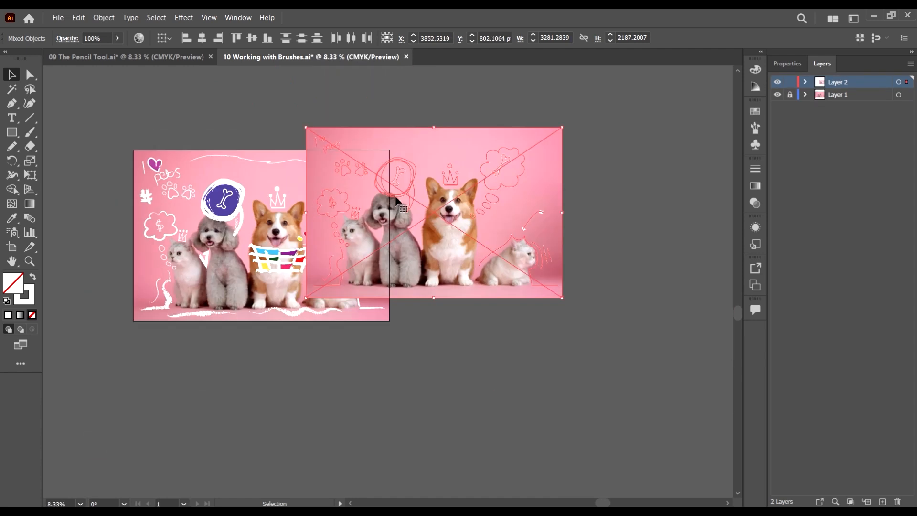
pyautogui.moveTo(445, 205); pyautogui.dragTo(564, 230)
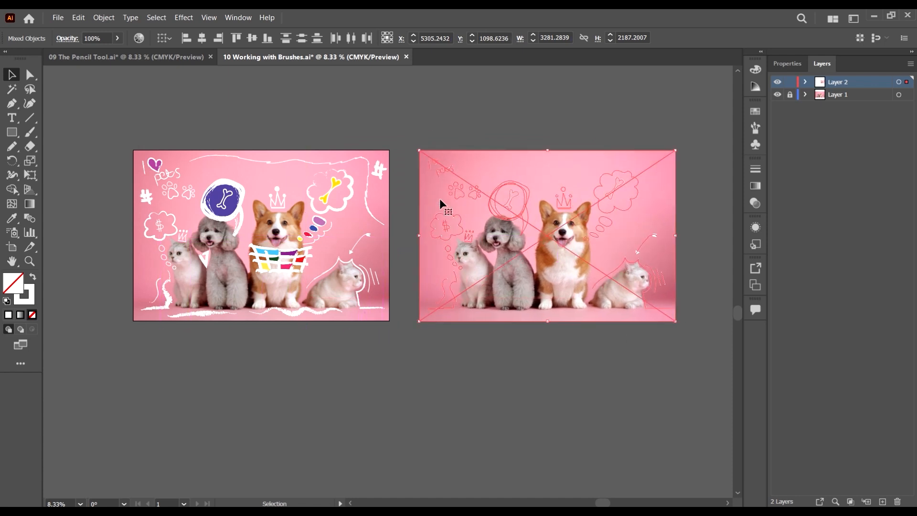
pyautogui.scroll(2, 407, 177)
pyautogui.scroll(-4, 432, 278)
pyautogui.scroll(2, 657, 280)
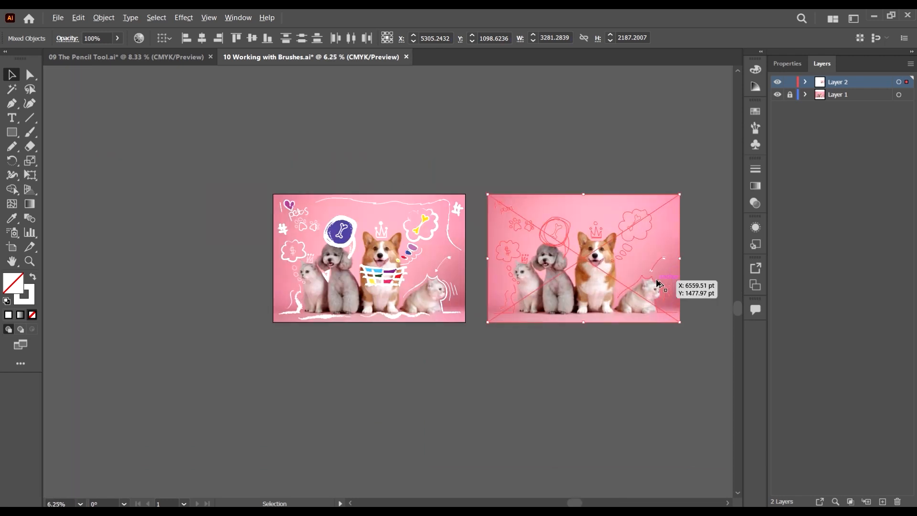
pyautogui.moveTo(545, 266); pyautogui.dragTo(554, 265)
pyautogui.click(589, 354)
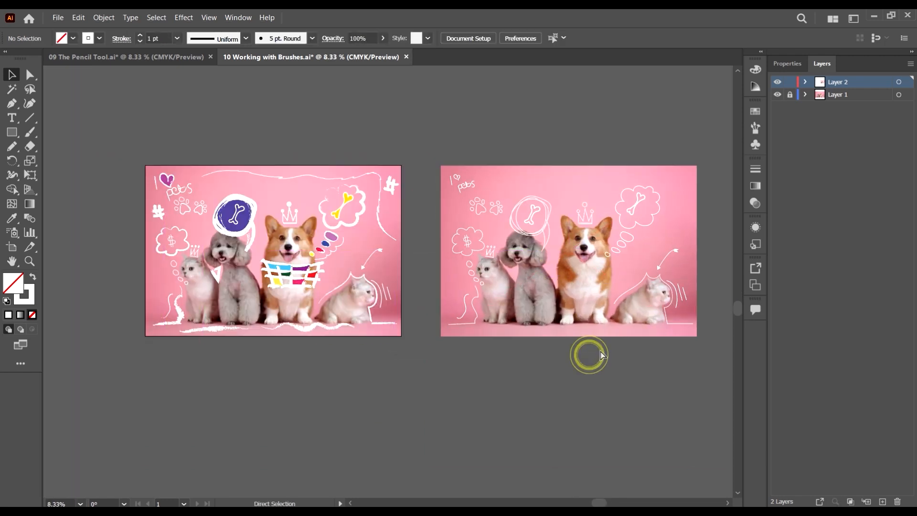
# - Examine the transferred photo, the thought cloud and the scribbled circle to see which layer they are on
pyautogui.hscroll(2, 652, 255)
pyautogui.click(650, 192)
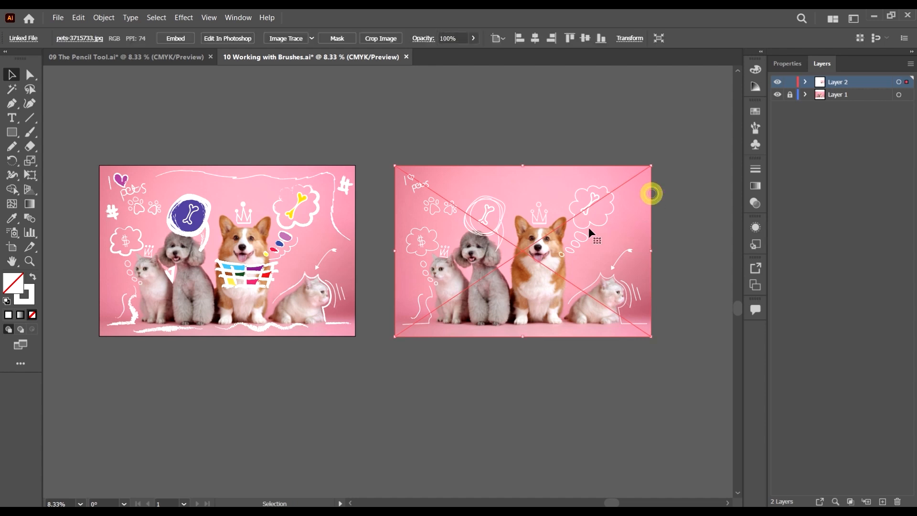
pyautogui.click(606, 211)
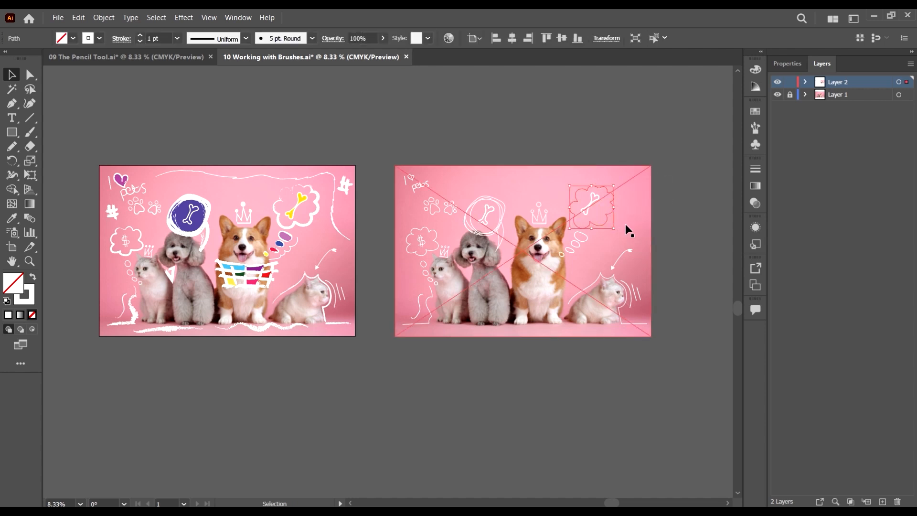
pyautogui.click(649, 184)
pyautogui.scroll(1, 686, 253)
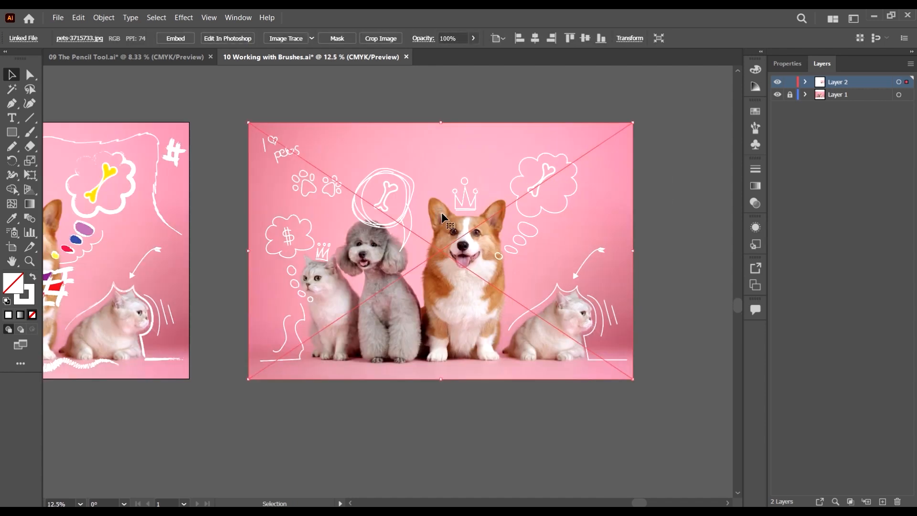
pyautogui.click(409, 187)
pyautogui.scroll(2, 409, 186)
pyautogui.scroll(-2, 405, 203)
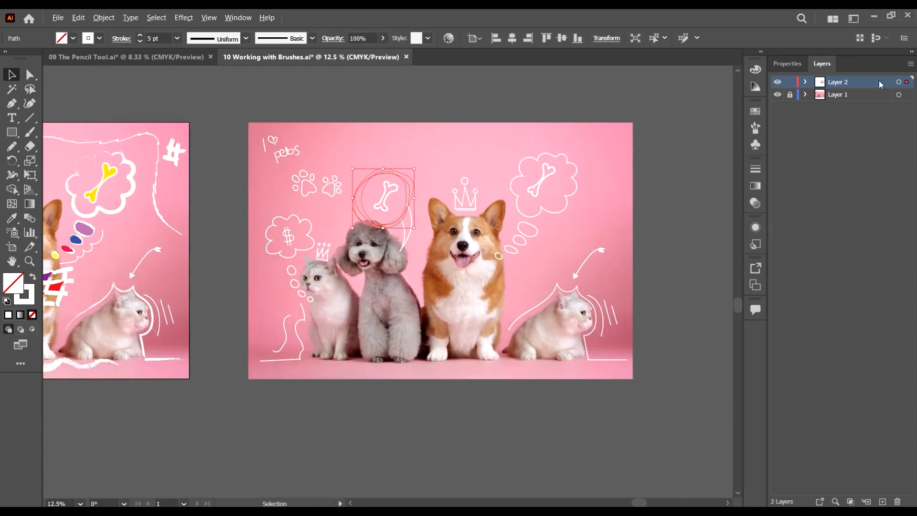
# - Cut the transferred photo from Layer 2, paste it in front on Layer 1 after unlocking that layer, and lock Layer 1 again
pyautogui.click(622, 135)
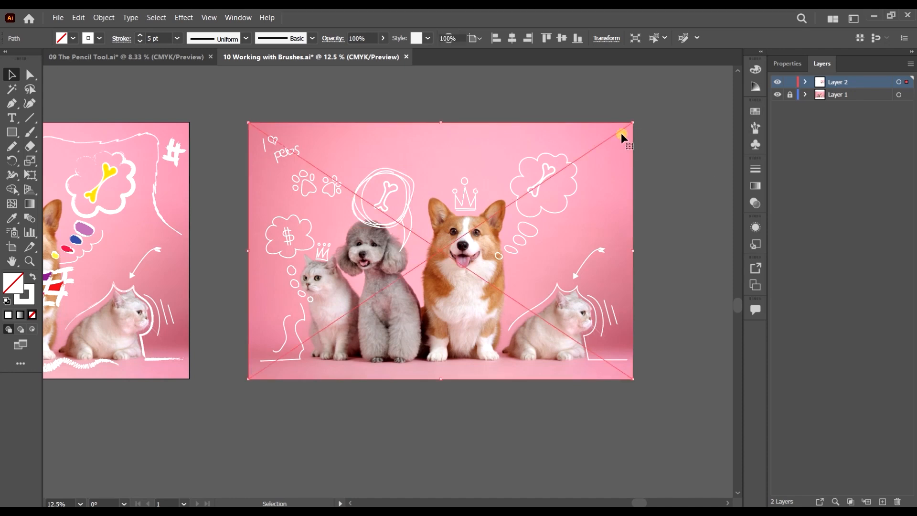
pyautogui.click(78, 18)
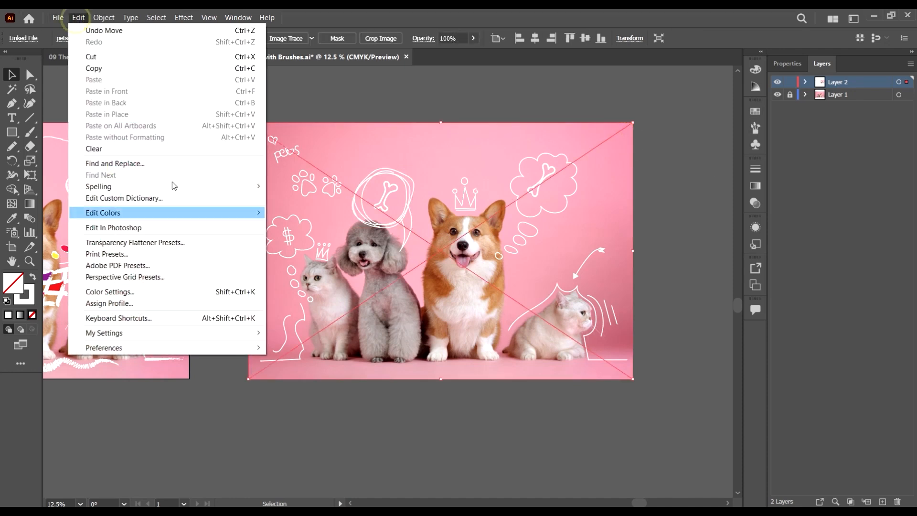
pyautogui.click(86, 56)
pyautogui.click(843, 98)
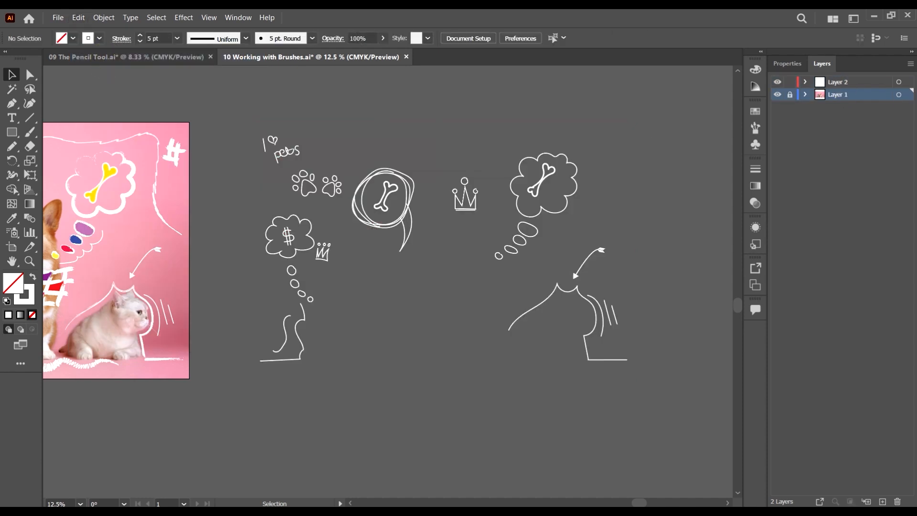
pyautogui.click(78, 18)
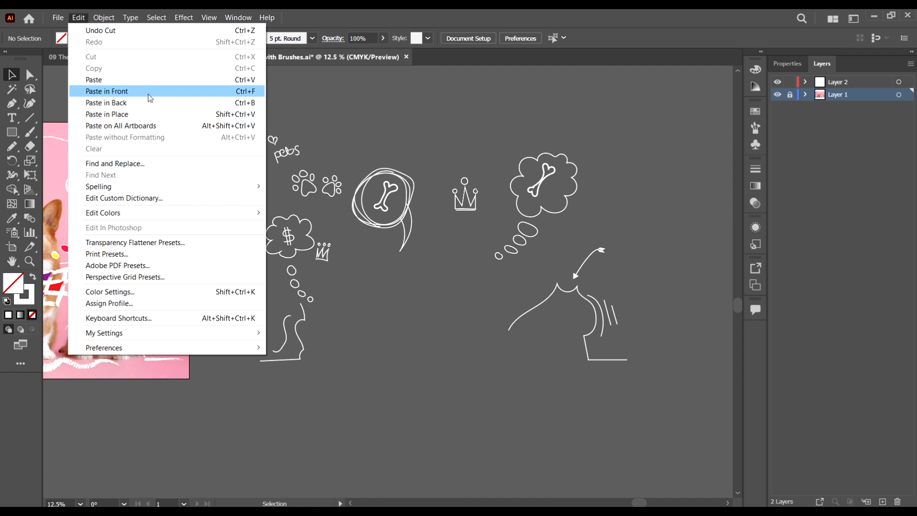
pyautogui.click(148, 93)
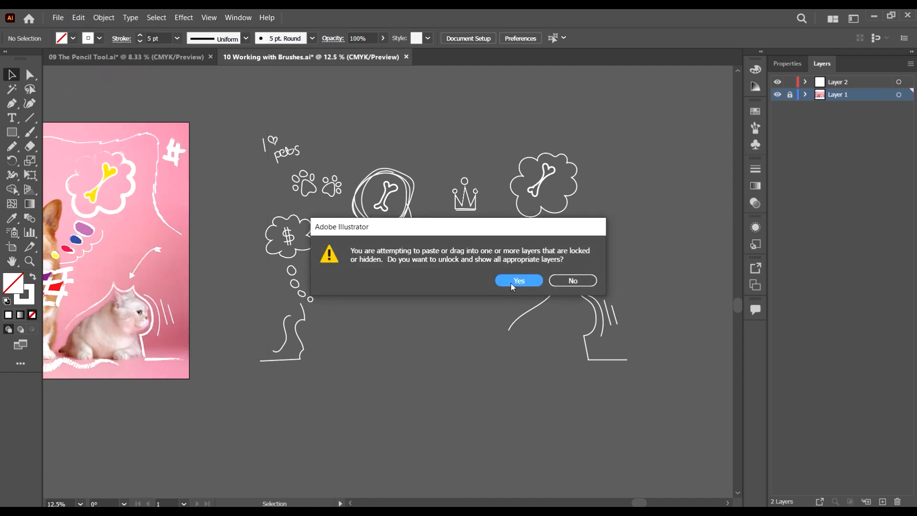
pyautogui.click(512, 283)
pyautogui.click(691, 198)
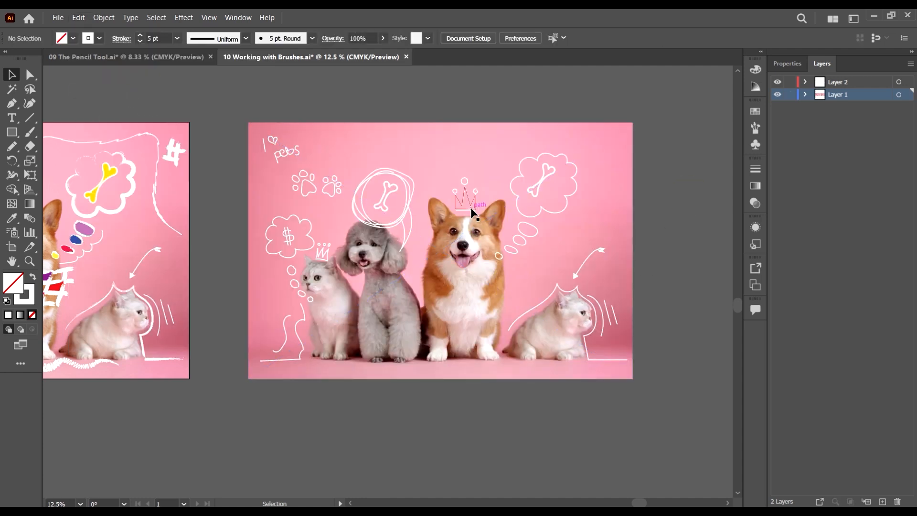
pyautogui.click(791, 95)
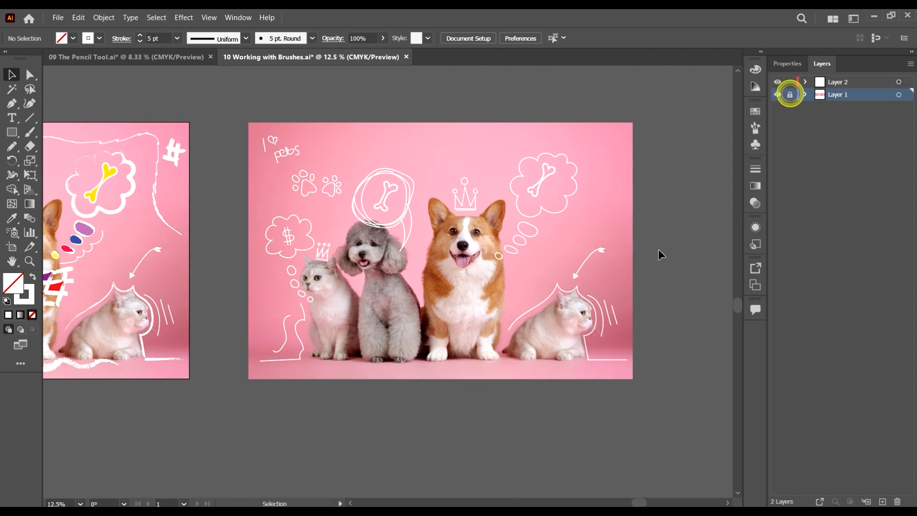
# - Draw a looping freehand stroke on Layer 2 with the Paintbrush tool in the empty area above the artboard
pyautogui.scroll(-2, 322, 225)
pyautogui.hscroll(-3, 322, 225)
pyautogui.scroll(2, 399, 223)
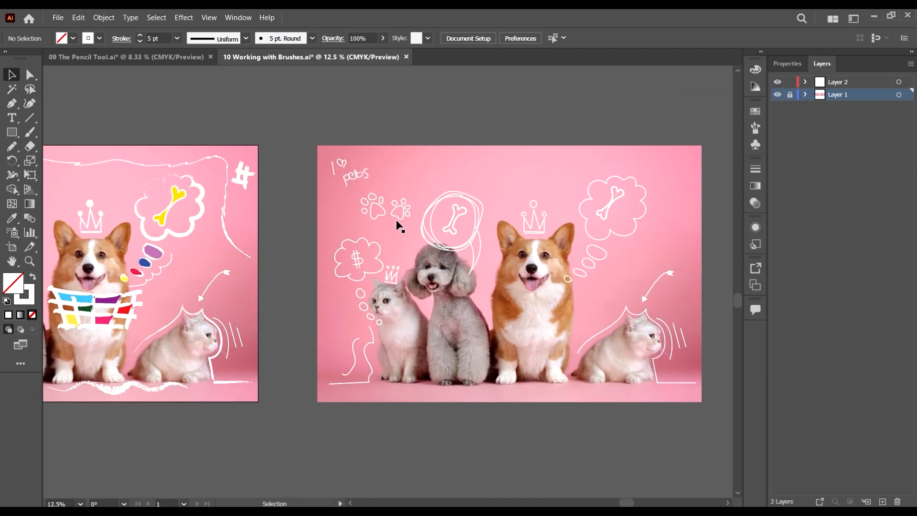
pyautogui.keyDown('alt'); pyautogui.scroll(-1, 462, 246); pyautogui.keyUp('alt')
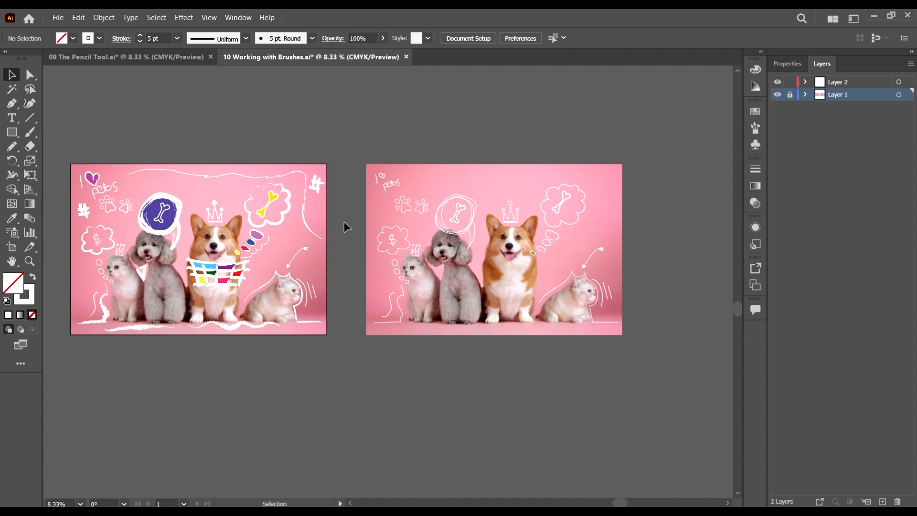
pyautogui.click(31, 131)
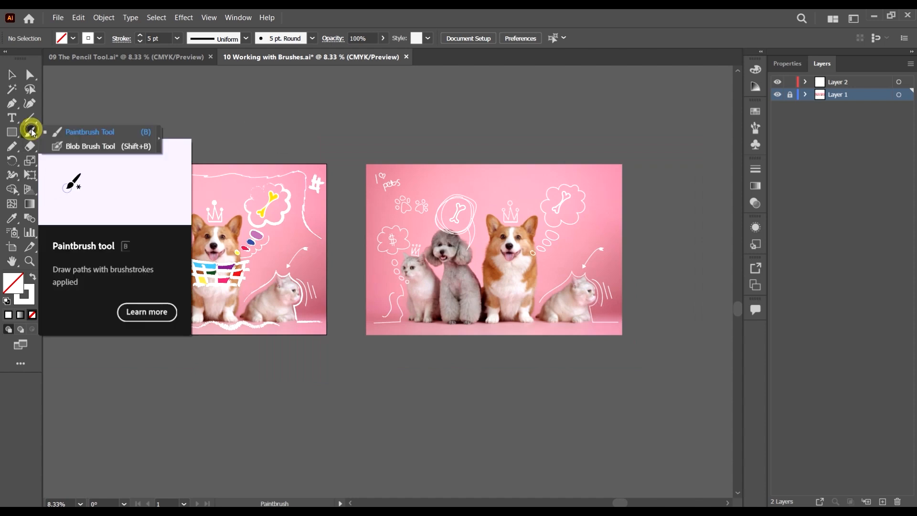
pyautogui.click(246, 101)
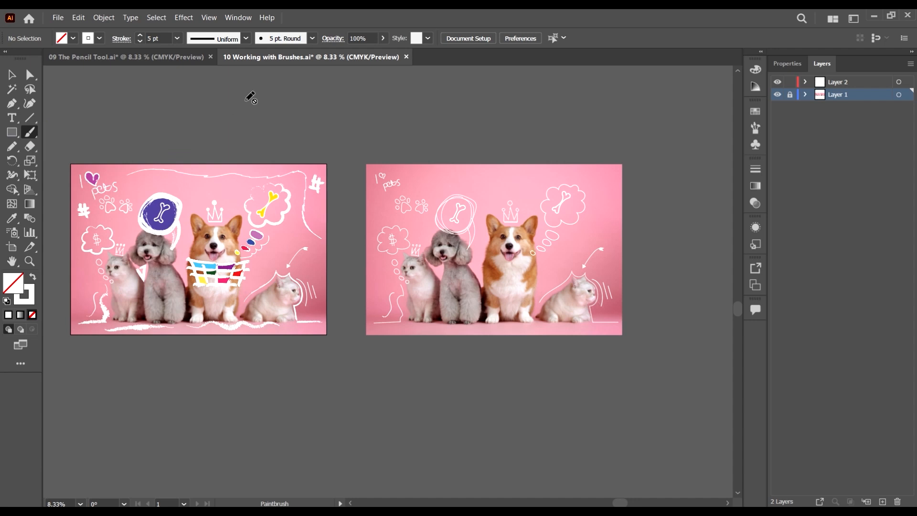
pyautogui.scroll(4, 229, 104)
pyautogui.keyDown('ctrl'); pyautogui.scroll(5, 85, 143); pyautogui.keyUp('ctrl')
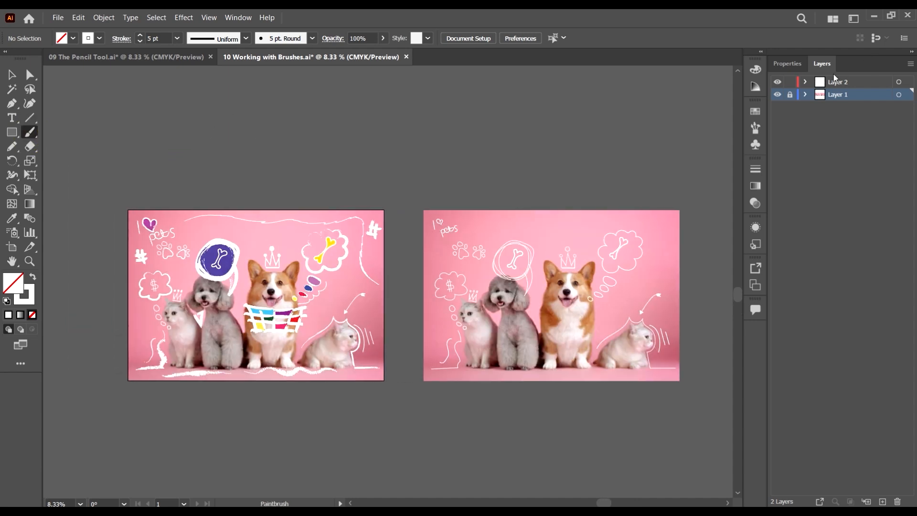
pyautogui.click(850, 81)
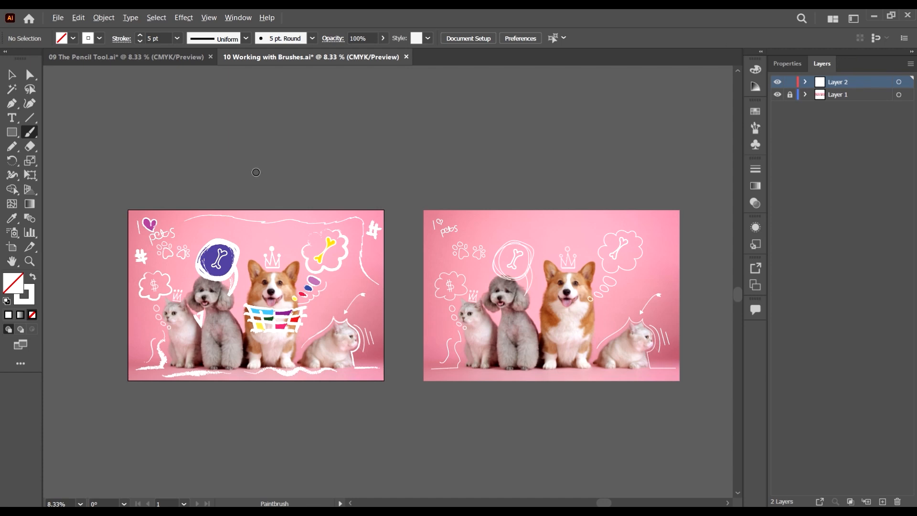
pyautogui.keyDown('alt'); pyautogui.scroll(2, 256, 172); pyautogui.keyUp('alt')
pyautogui.moveTo(225, 141)
pyautogui.mouseDown()
pyautogui.moveTo(467, 124)
pyautogui.moveTo(481, 112)
pyautogui.mouseUp()
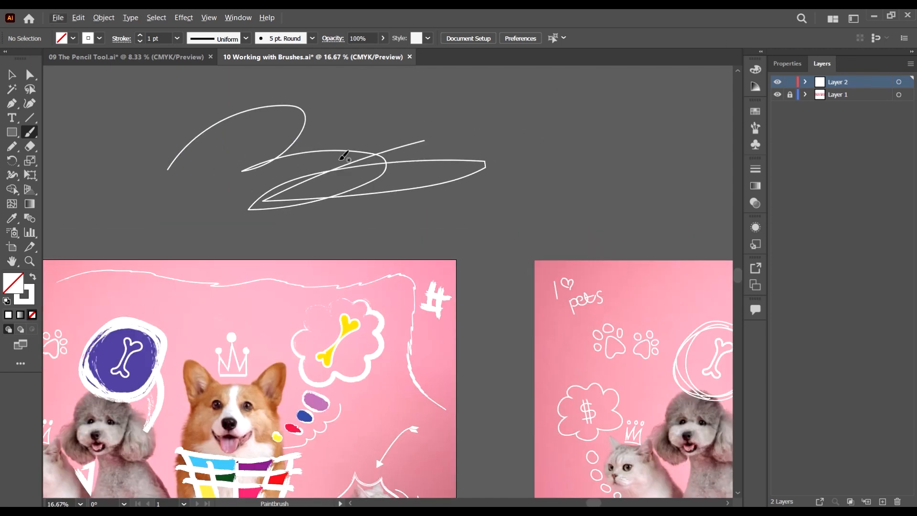
pyautogui.click(13, 148)
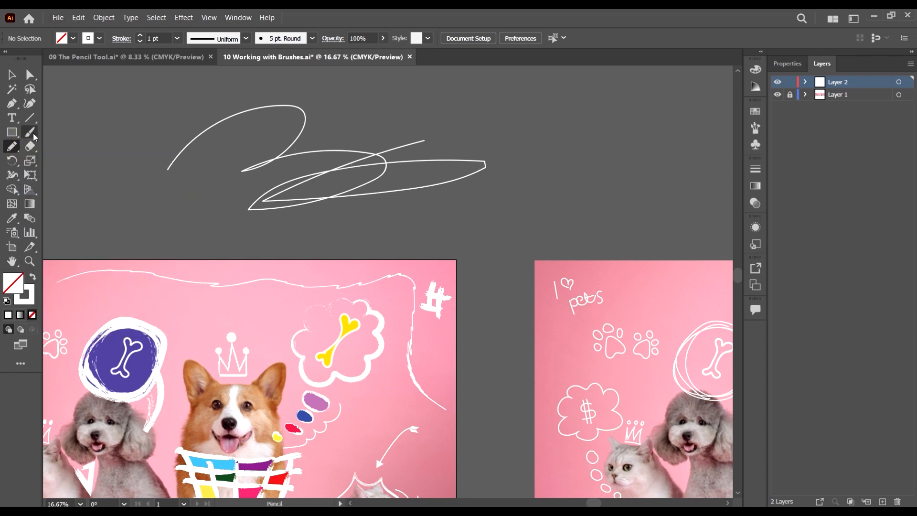
pyautogui.click(33, 136)
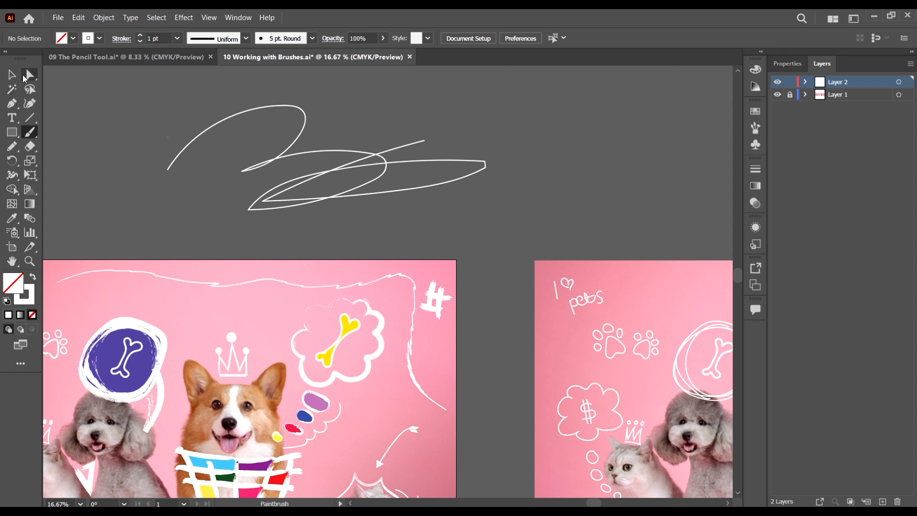
# - Select the looping freehand stroke above the artboard and delete it
pyautogui.click(28, 75)
pyautogui.moveTo(139, 99); pyautogui.dragTo(539, 229)
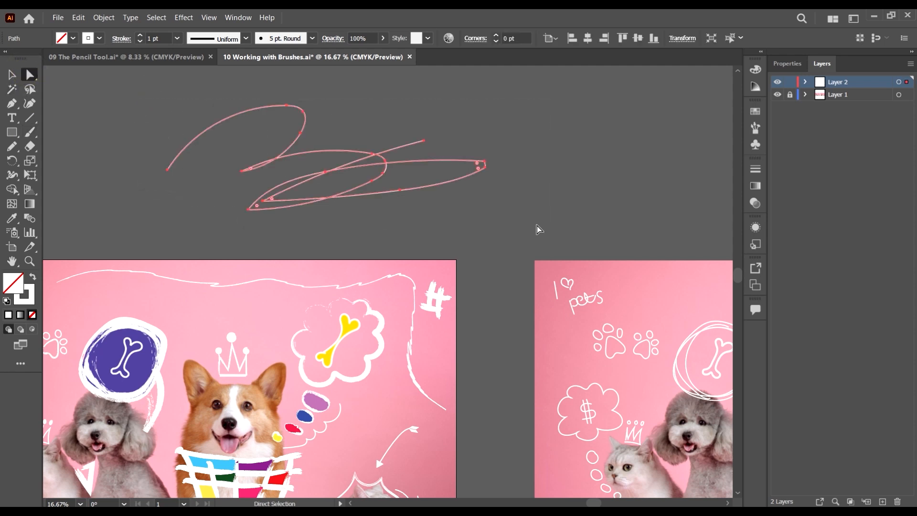
pyautogui.press('Delete')
# - Draw a long looping freehand scribble and a zigzag stroke beside it above the artboard with the Paintbrush tool
pyautogui.click(30, 132)
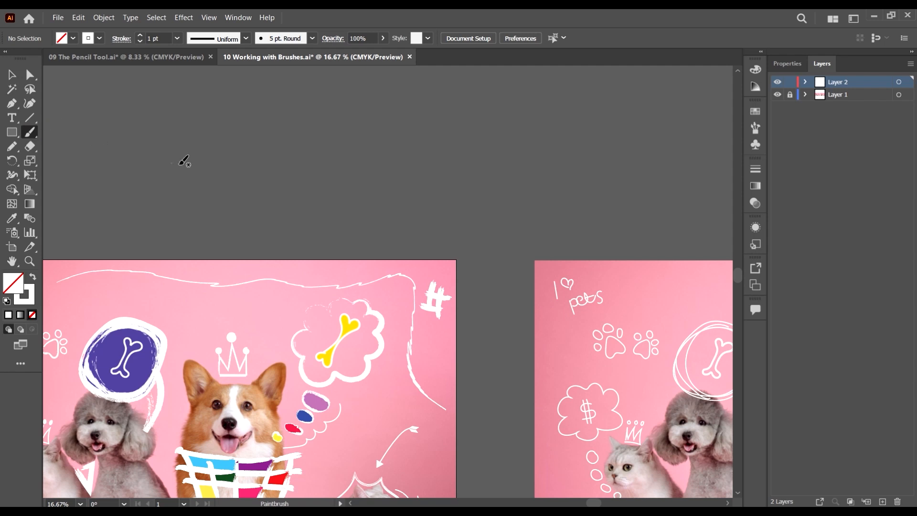
pyautogui.scroll(1, 184, 161)
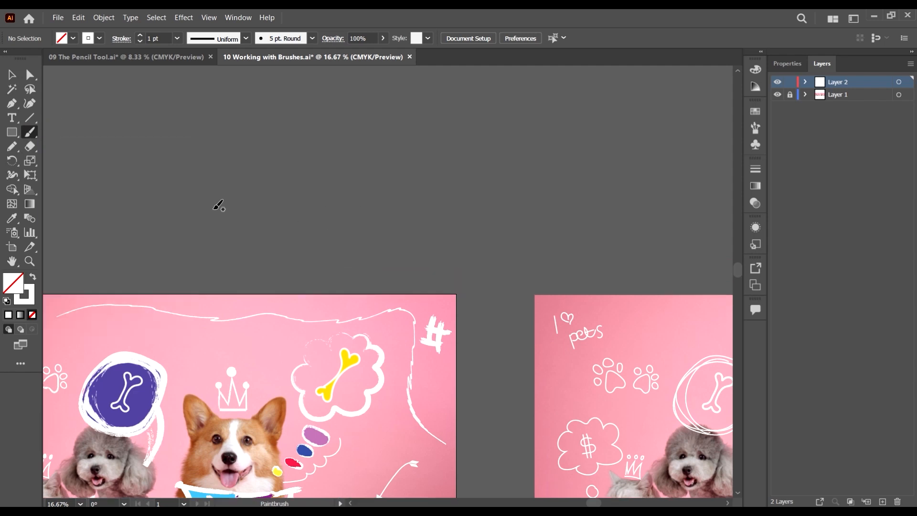
pyautogui.moveTo(214, 200)
pyautogui.mouseDown()
pyautogui.moveTo(303, 185)
pyautogui.moveTo(369, 199)
pyautogui.moveTo(316, 239)
pyautogui.moveTo(347, 159)
pyautogui.moveTo(434, 154)
pyautogui.moveTo(188, 119)
pyautogui.moveTo(107, 236)
pyautogui.mouseUp()
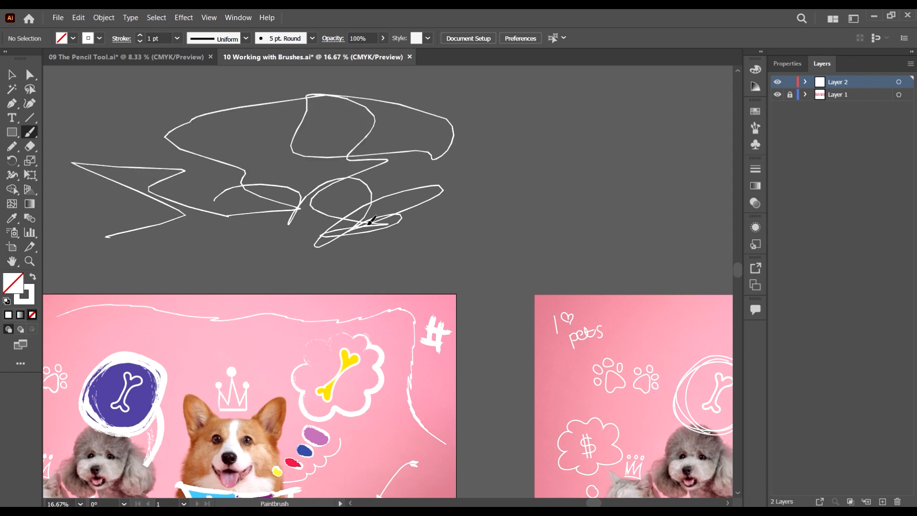
pyautogui.moveTo(466, 161)
pyautogui.mouseDown()
pyautogui.moveTo(510, 262)
pyautogui.moveTo(554, 119)
pyautogui.moveTo(524, 120)
pyautogui.mouseUp()
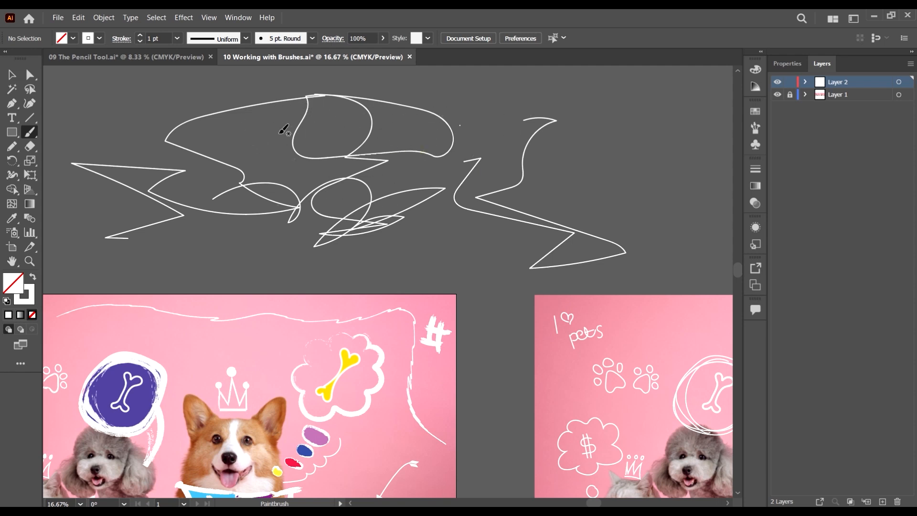
# - Draw a dense back-and-forth Paintbrush scribble inside the upper loop of the long scribble
pyautogui.scroll(3, 285, 129)
pyautogui.moveTo(404, 118)
pyautogui.mouseDown()
pyautogui.moveTo(407, 136)
pyautogui.moveTo(406, 117)
pyautogui.moveTo(424, 132)
pyautogui.moveTo(435, 128)
pyautogui.moveTo(468, 163)
pyautogui.moveTo(509, 145)
pyautogui.moveTo(383, 172)
pyautogui.moveTo(480, 184)
pyautogui.moveTo(267, 219)
pyautogui.moveTo(311, 205)
pyautogui.moveTo(506, 232)
pyautogui.moveTo(436, 259)
pyautogui.moveTo(366, 271)
pyautogui.mouseUp()
pyautogui.scroll(3, 422, 132)
# - Select all the dense Paintbrush strokes inside the loop, inspect their overlapping paths up close and delete them
pyautogui.click(12, 74)
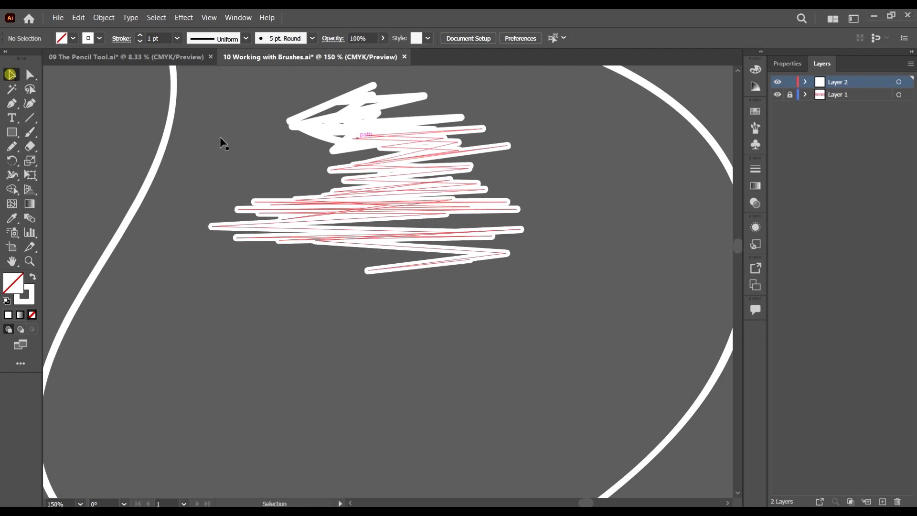
pyautogui.moveTo(475, 308)
pyautogui.mouseDown()
pyautogui.moveTo(356, 118)
pyautogui.moveTo(373, 115)
pyautogui.mouseUp()
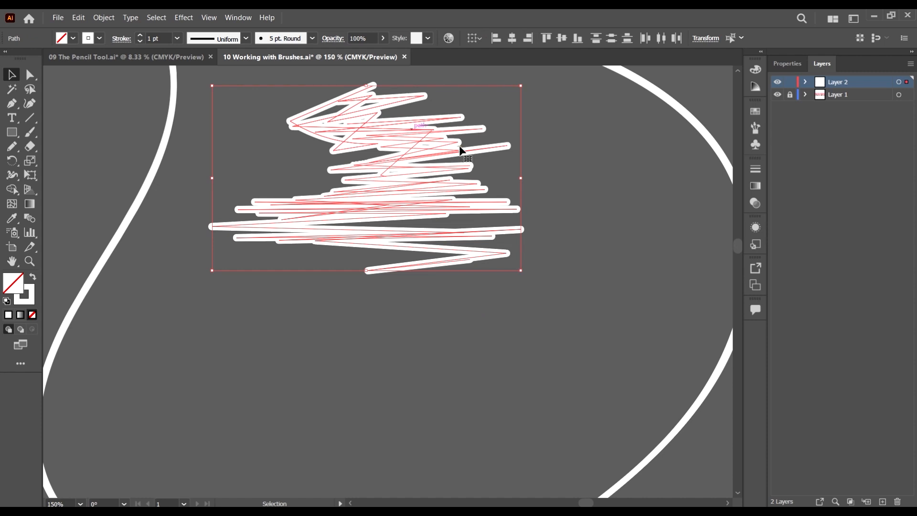
pyautogui.scroll(2, 352, 114)
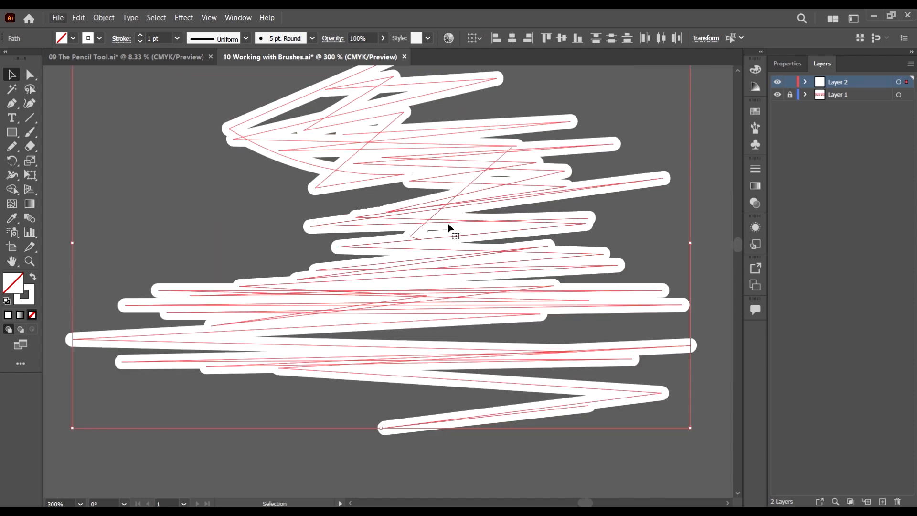
pyautogui.scroll(-4, 447, 222)
pyautogui.press('Delete')
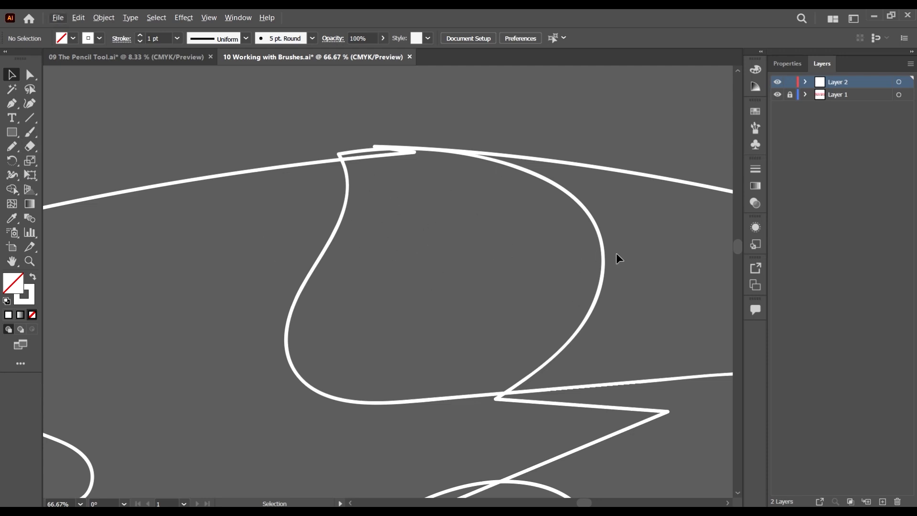
# - Draw a dense overlapping scribble inside the same loop with the Blob Brush tool
pyautogui.click(30, 133)
pyautogui.click(90, 146)
pyautogui.scroll(3, 427, 215)
pyautogui.moveTo(319, 228)
pyautogui.mouseDown()
pyautogui.moveTo(486, 198)
pyautogui.moveTo(535, 160)
pyautogui.moveTo(494, 158)
pyautogui.moveTo(573, 182)
pyautogui.moveTo(391, 173)
pyautogui.moveTo(409, 214)
pyautogui.mouseUp()
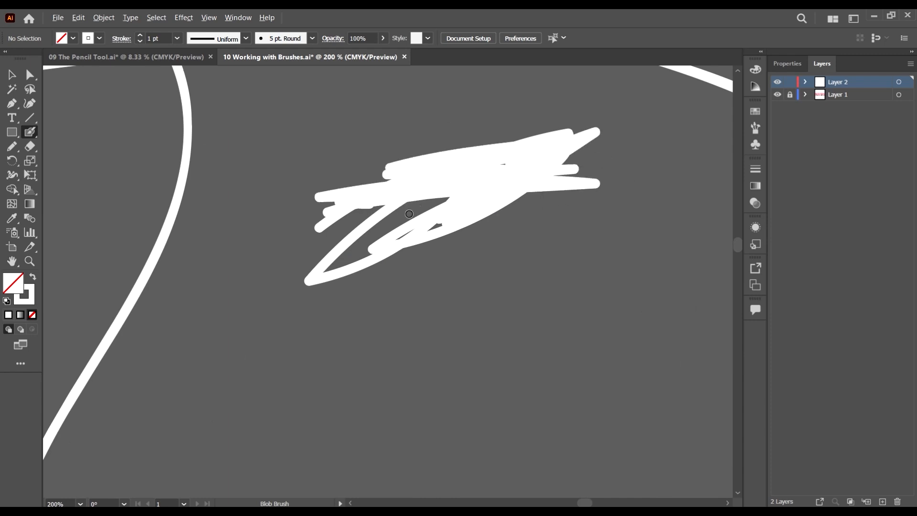
# - Select the Blob Brush scribble as one shape and shift it slightly within the loop
pyautogui.scroll(-1, 410, 214)
pyautogui.click(12, 75)
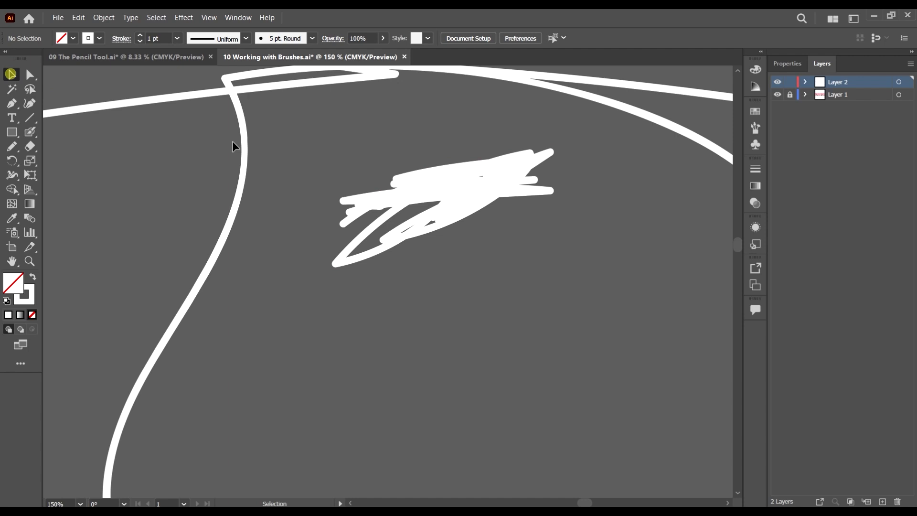
pyautogui.click(461, 181)
pyautogui.moveTo(466, 178)
pyautogui.mouseDown()
pyautogui.moveTo(493, 226)
pyautogui.moveTo(459, 169)
pyautogui.moveTo(475, 199)
pyautogui.moveTo(462, 194)
pyautogui.mouseUp()
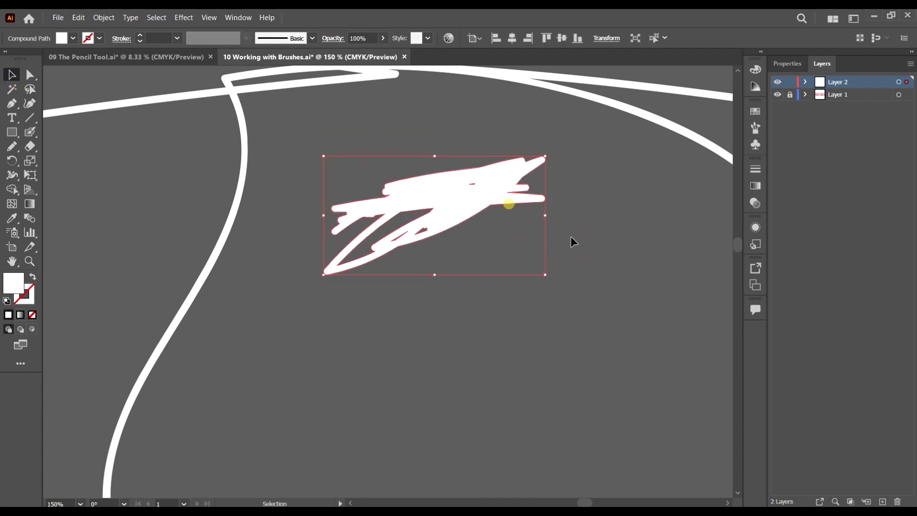
# - Extend the Blob Brush shape downward with more overlapping back-and-forth strokes
pyautogui.click(29, 132)
pyautogui.click(458, 188)
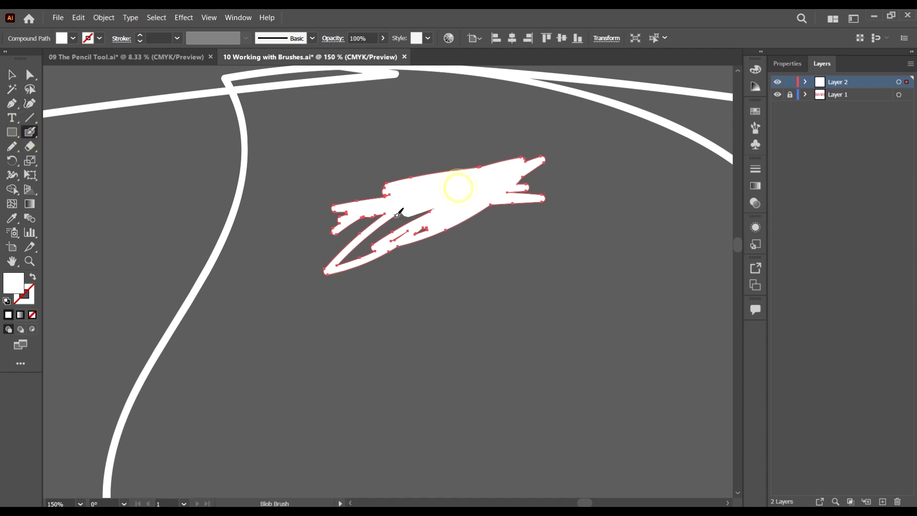
pyautogui.moveTo(397, 214)
pyautogui.mouseDown()
pyautogui.moveTo(364, 262)
pyautogui.moveTo(486, 278)
pyautogui.moveTo(351, 305)
pyautogui.moveTo(472, 309)
pyautogui.moveTo(331, 337)
pyautogui.moveTo(515, 346)
pyautogui.moveTo(324, 369)
pyautogui.moveTo(415, 369)
pyautogui.moveTo(346, 382)
pyautogui.mouseUp()
pyautogui.scroll(-3, 434, 248)
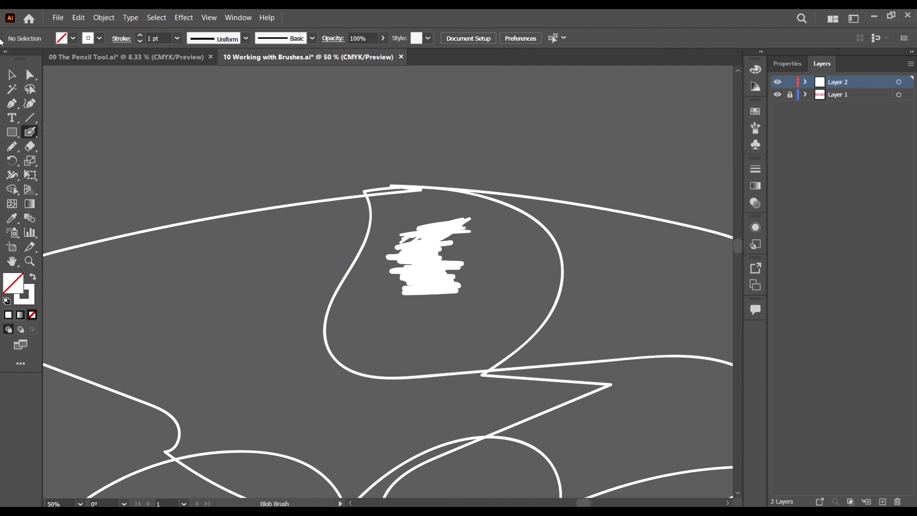
# - Move the enlarged Blob Brush shape slightly within the loop, then delete it
pyautogui.click(12, 75)
pyautogui.click(406, 268)
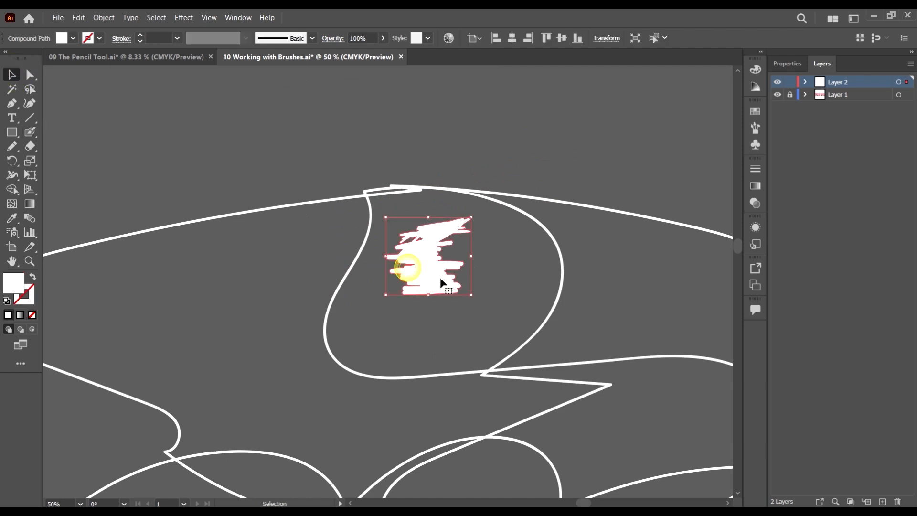
pyautogui.moveTo(440, 277)
pyautogui.mouseDown()
pyautogui.moveTo(551, 157)
pyautogui.moveTo(415, 138)
pyautogui.moveTo(424, 281)
pyautogui.moveTo(417, 244)
pyautogui.moveTo(430, 266)
pyautogui.mouseUp()
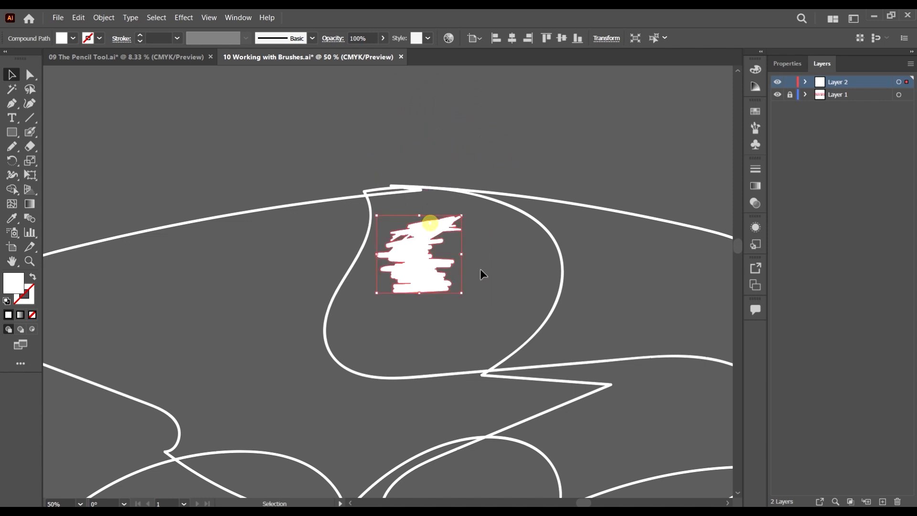
pyautogui.click(496, 252)
pyautogui.click(427, 252)
pyautogui.press('Delete')
pyautogui.scroll(-3, 375, 256)
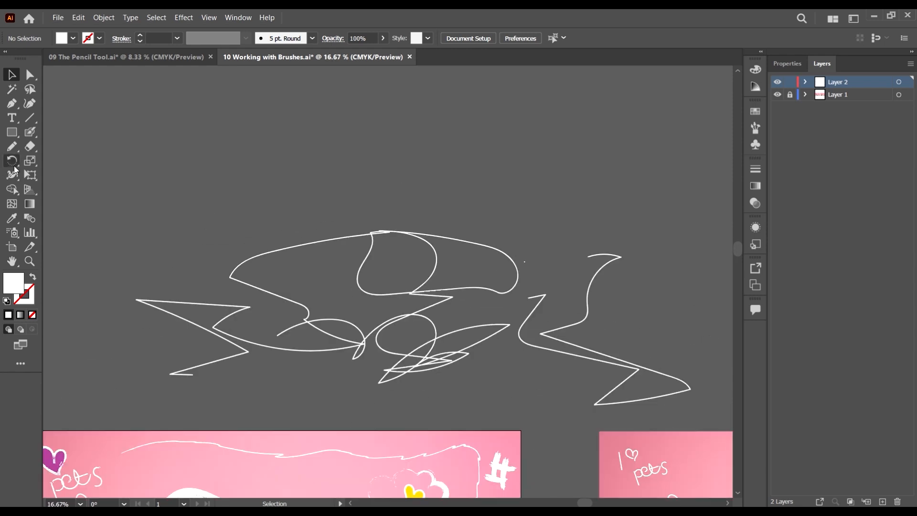
# - Switch back to the Paintbrush tool and set its fidelity to Smooth in the tool options
pyautogui.click(30, 133)
pyautogui.click(72, 130)
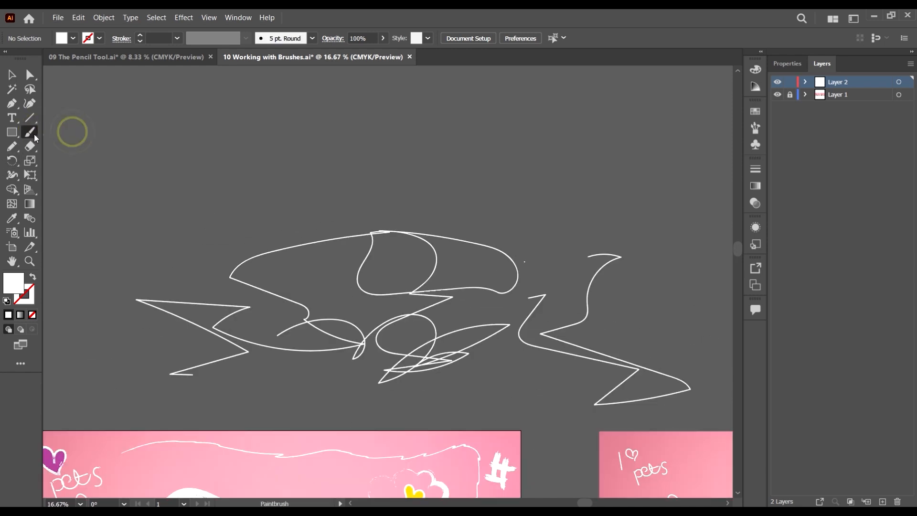
pyautogui.doubleClick(29, 132)
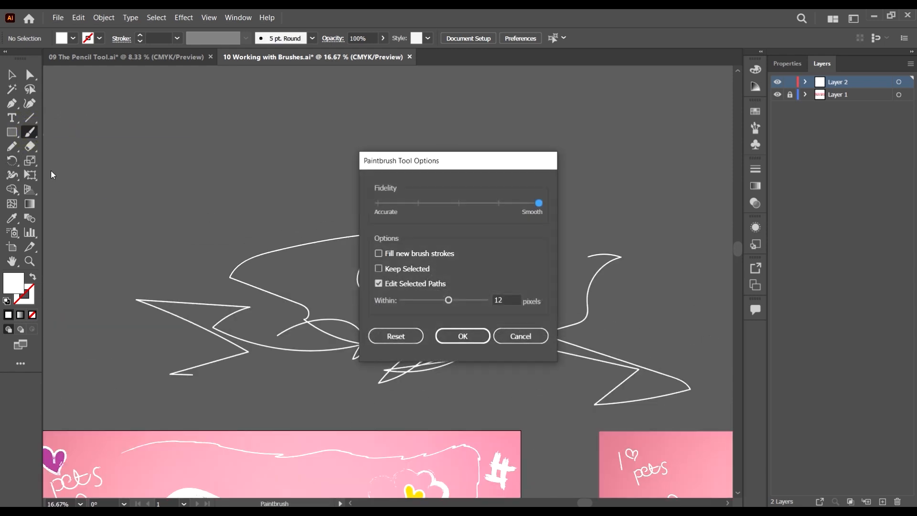
pyautogui.moveTo(435, 167)
pyautogui.mouseDown()
pyautogui.moveTo(531, 124)
pyautogui.moveTo(557, 124)
pyautogui.moveTo(509, 130)
pyautogui.mouseUp()
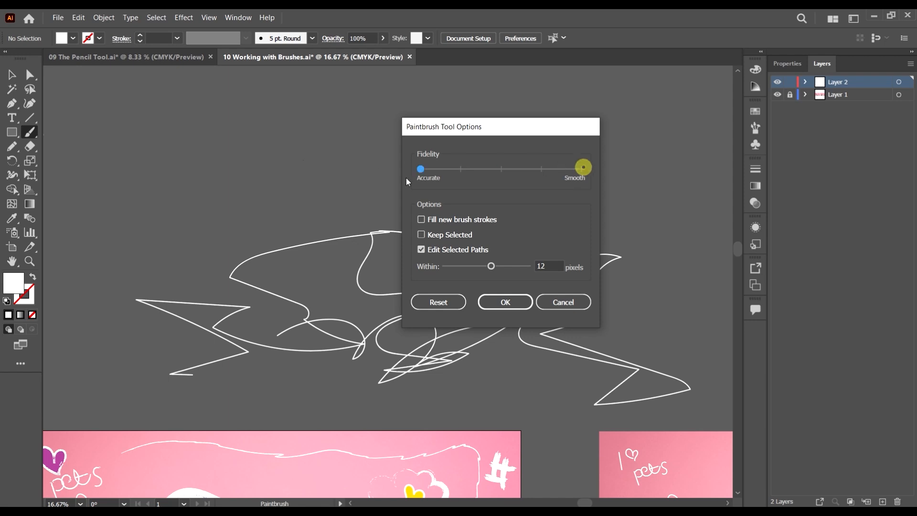
pyautogui.moveTo(581, 169)
pyautogui.mouseDown()
pyautogui.moveTo(460, 170)
pyautogui.moveTo(704, 173)
pyautogui.mouseUp()
pyautogui.click(506, 302)
# - Draw a series of short curved and zigzag Paintbrush strokes around the existing scribbles above the two photos
pyautogui.moveTo(546, 201)
pyautogui.mouseDown()
pyautogui.moveTo(548, 184)
pyautogui.moveTo(633, 230)
pyautogui.mouseUp()
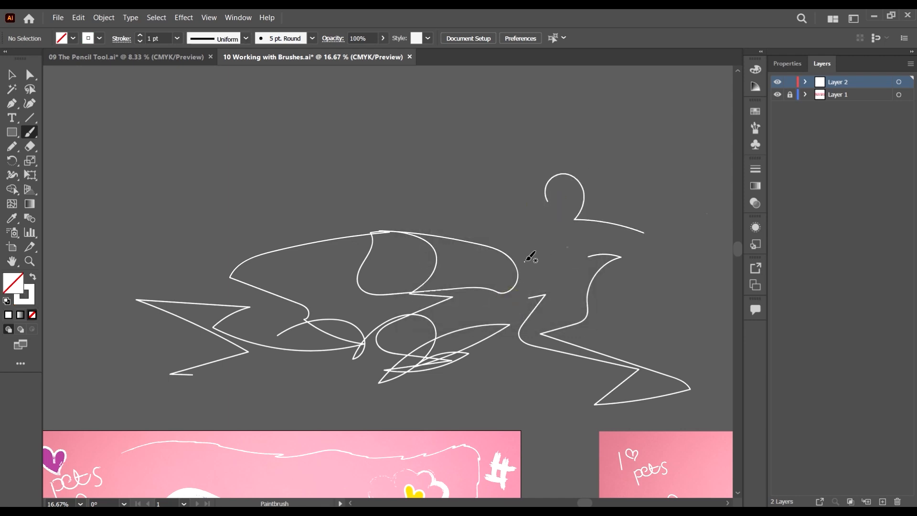
pyautogui.hscroll(3, 450, 256)
pyautogui.moveTo(523, 290); pyautogui.dragTo(563, 338)
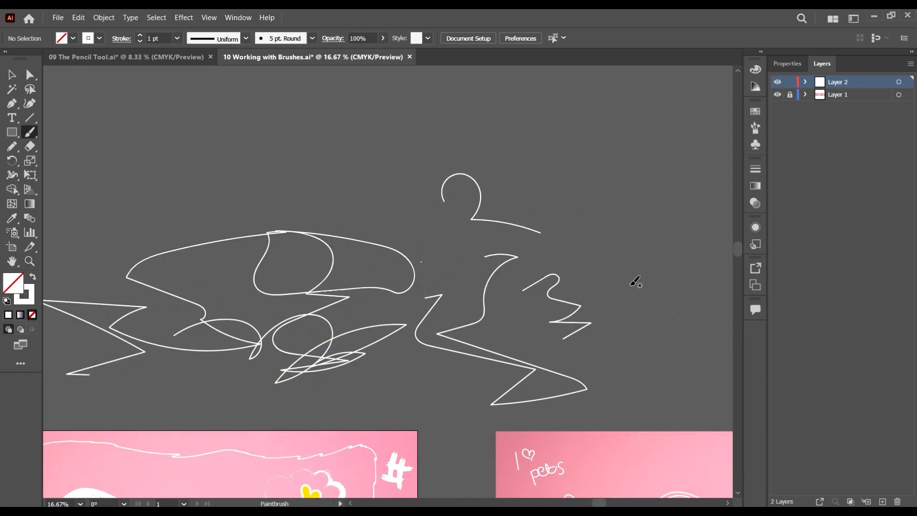
pyautogui.moveTo(620, 214)
pyautogui.mouseDown()
pyautogui.moveTo(680, 287)
pyautogui.moveTo(664, 311)
pyautogui.mouseUp()
pyautogui.moveTo(648, 219)
pyautogui.mouseDown()
pyautogui.moveTo(725, 208)
pyautogui.moveTo(707, 293)
pyautogui.mouseUp()
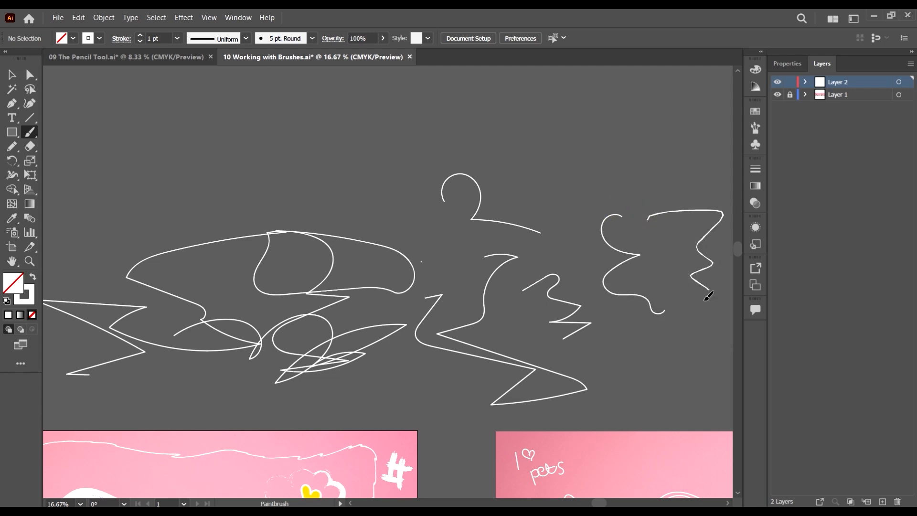
pyautogui.moveTo(653, 348)
pyautogui.mouseDown()
pyautogui.moveTo(637, 349)
pyautogui.moveTo(686, 428)
pyautogui.mouseUp()
pyautogui.moveTo(518, 139)
pyautogui.mouseDown()
pyautogui.moveTo(547, 123)
pyautogui.moveTo(616, 210)
pyautogui.moveTo(625, 256)
pyautogui.mouseUp()
pyautogui.moveTo(375, 120); pyautogui.dragTo(381, 208)
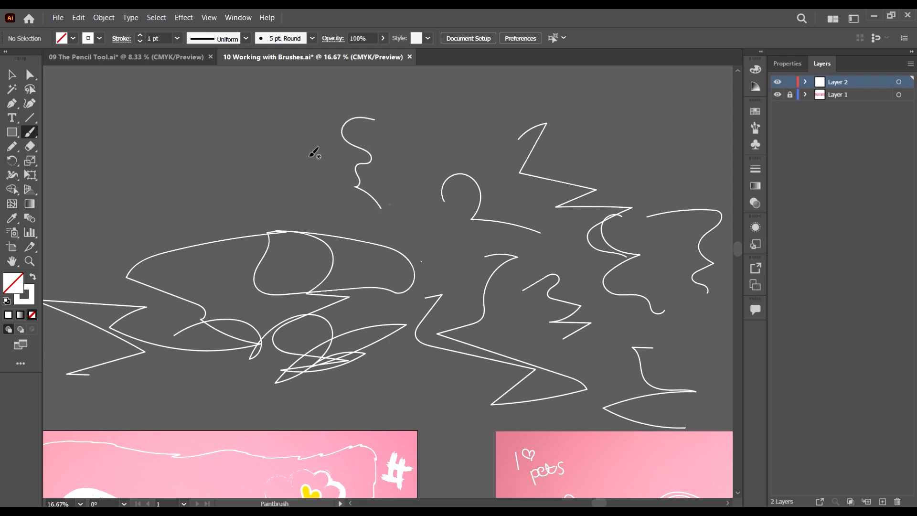
pyautogui.moveTo(204, 129)
pyautogui.mouseDown()
pyautogui.moveTo(273, 152)
pyautogui.moveTo(248, 197)
pyautogui.mouseUp()
pyautogui.moveTo(153, 146); pyautogui.dragTo(236, 231)
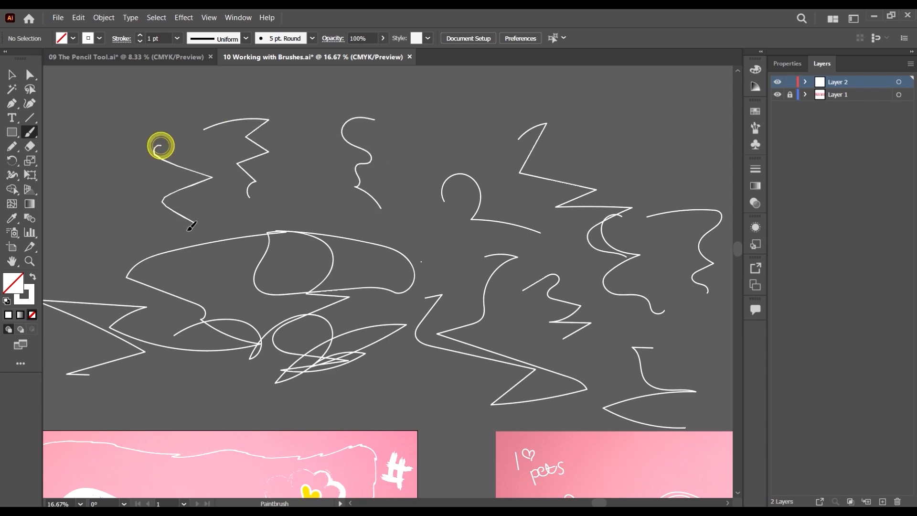
pyautogui.moveTo(92, 162); pyautogui.dragTo(116, 242)
pyautogui.scroll(-1, 330, 207)
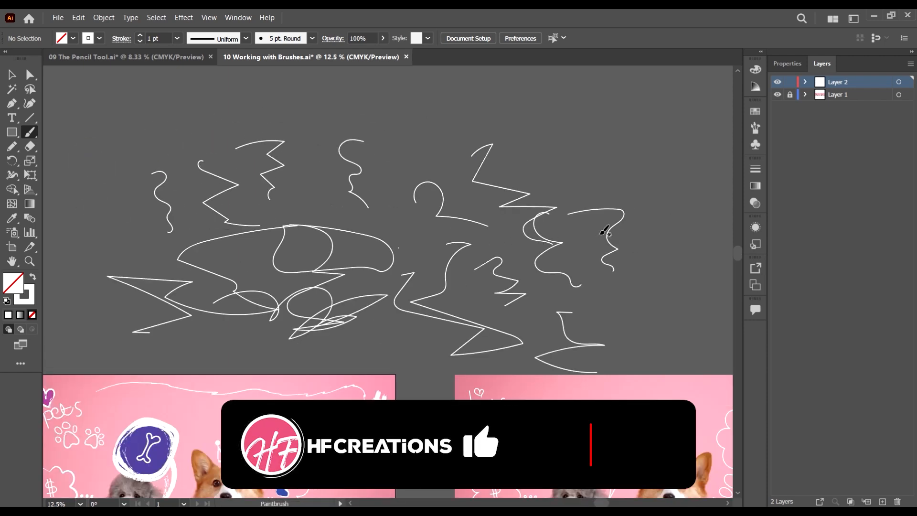
pyautogui.moveTo(663, 145)
pyautogui.mouseDown()
pyautogui.moveTo(637, 128)
pyautogui.moveTo(667, 272)
pyautogui.mouseUp()
# - Select all the practice strokes above the two photos and delete them
pyautogui.scroll(-3, 678, 258)
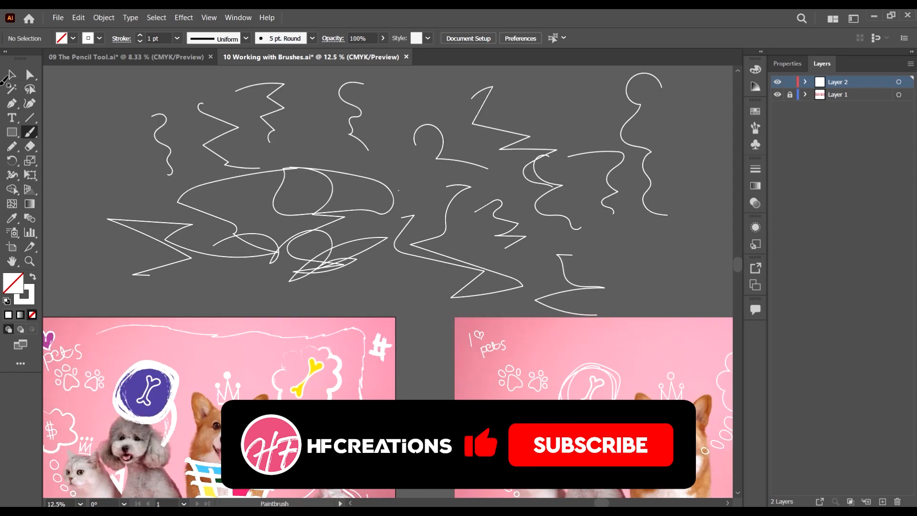
pyautogui.click(12, 75)
pyautogui.scroll(-2, 205, 136)
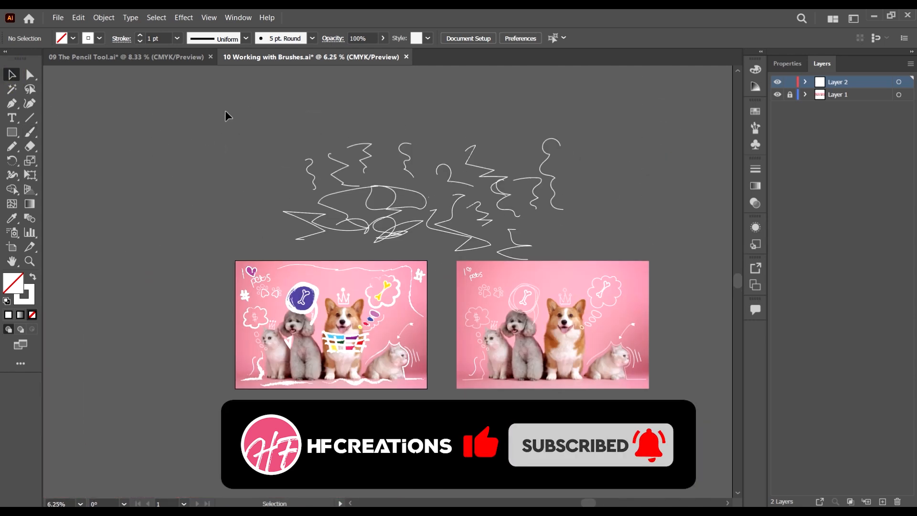
pyautogui.moveTo(226, 112); pyautogui.dragTo(582, 254)
pyautogui.press('Delete')
# - Draw a hash sign with four Paintbrush strokes in the upper-right corner of the copied photo, beside the bone thought cloud
pyautogui.scroll(5, 524, 334)
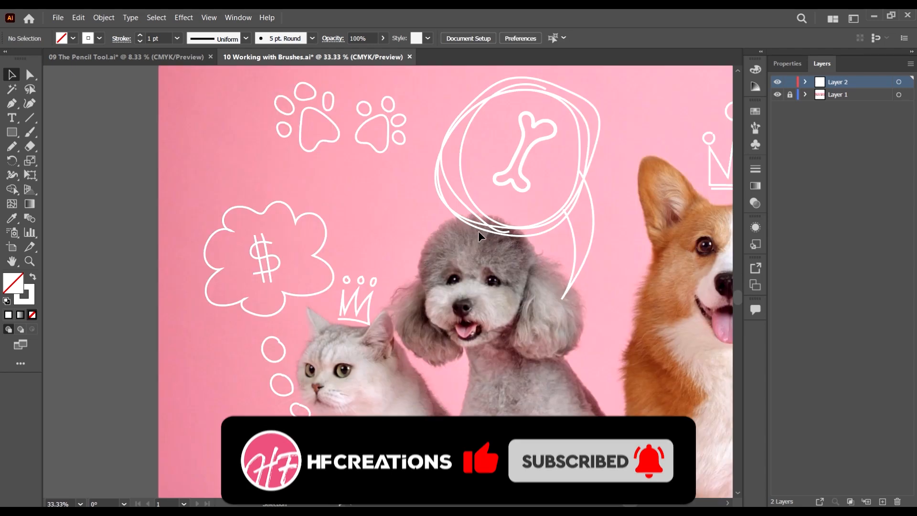
pyautogui.scroll(-3, 553, 258)
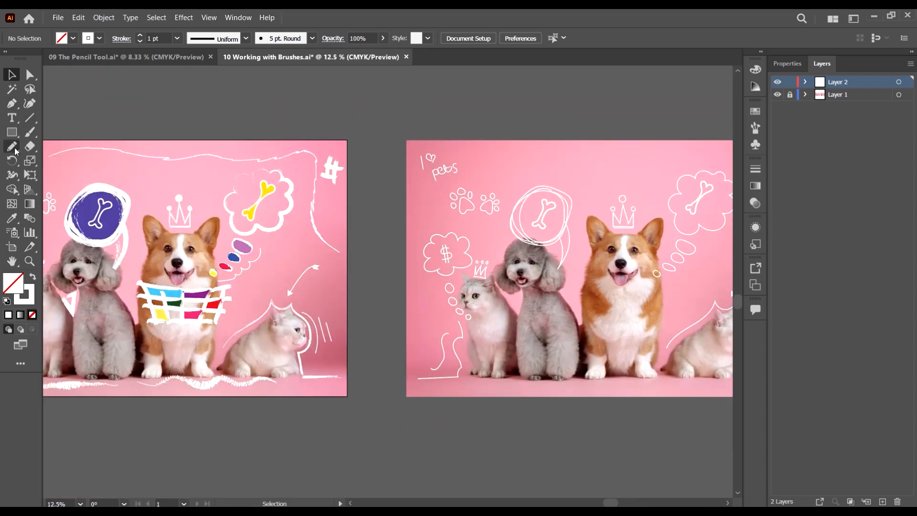
pyautogui.click(30, 132)
pyautogui.hscroll(-2, 491, 236)
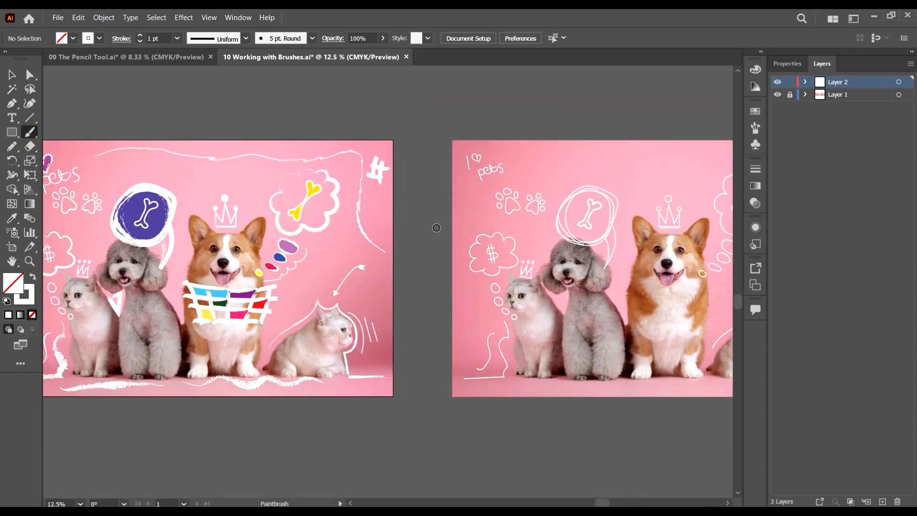
pyautogui.scroll(-4, 444, 223)
pyautogui.scroll(3, 600, 253)
pyautogui.hscroll(2, 552, 262)
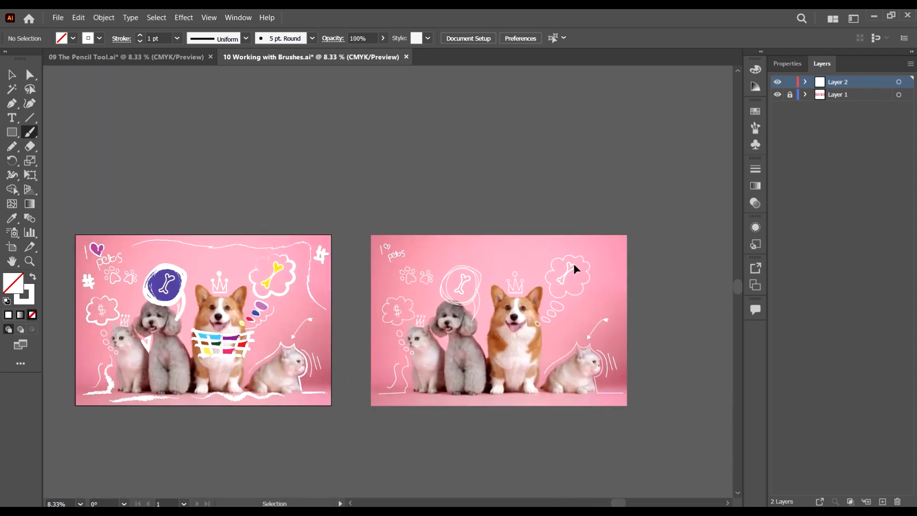
pyautogui.scroll(3, 575, 267)
pyautogui.moveTo(565, 239)
pyautogui.mouseDown()
pyautogui.moveTo(557, 299)
pyautogui.moveTo(577, 304)
pyautogui.mouseUp()
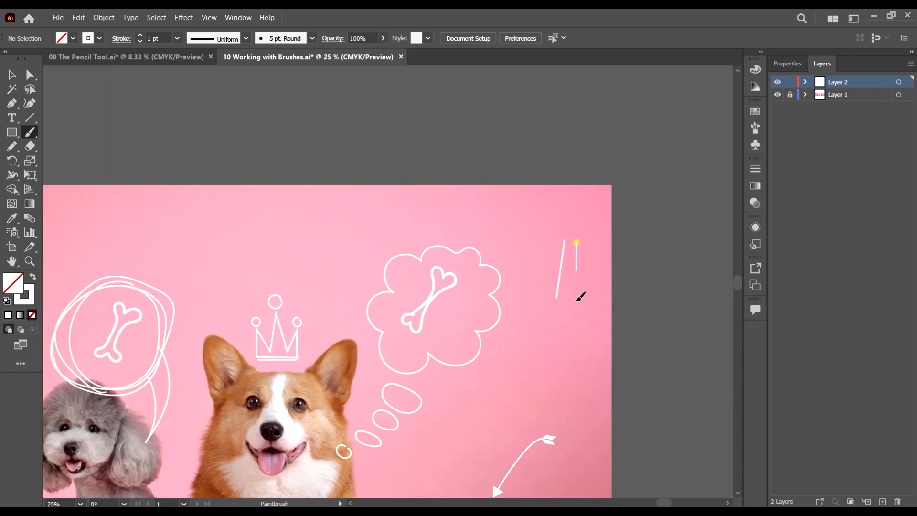
pyautogui.moveTo(545, 258); pyautogui.dragTo(594, 259)
pyautogui.moveTo(544, 274); pyautogui.dragTo(591, 276)
pyautogui.scroll(-2, 612, 275)
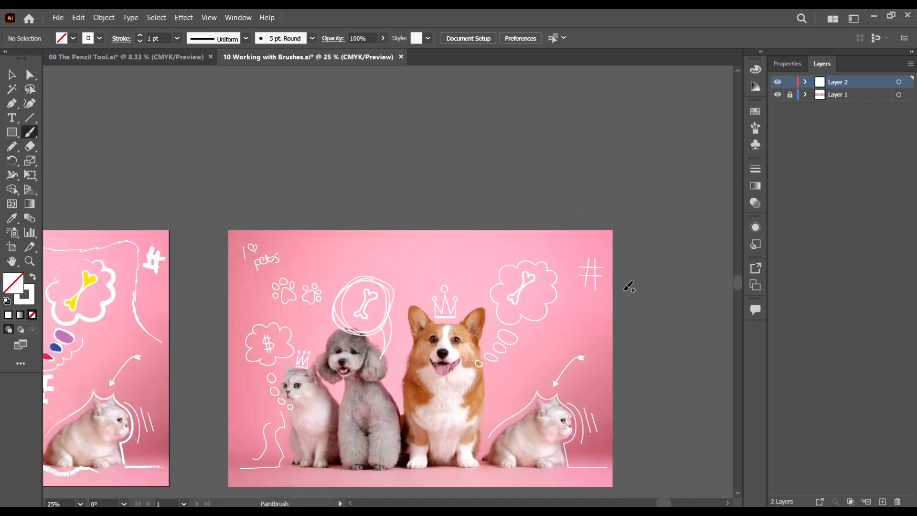
pyautogui.scroll(-3, 573, 288)
pyautogui.hscroll(-3, 221, 322)
pyautogui.hscroll(-4, 221, 322)
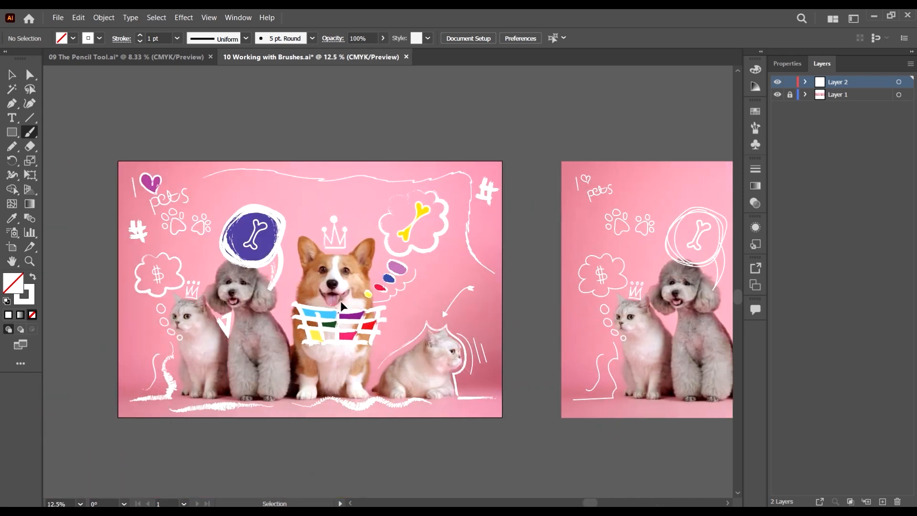
# - Draw two wavy Paintbrush lines along the floor beneath the pets in the copied photo
pyautogui.moveTo(576, 250); pyautogui.dragTo(575, 250)
pyautogui.moveTo(583, 226); pyautogui.dragTo(587, 241)
pyautogui.scroll(-1, 530, 300)
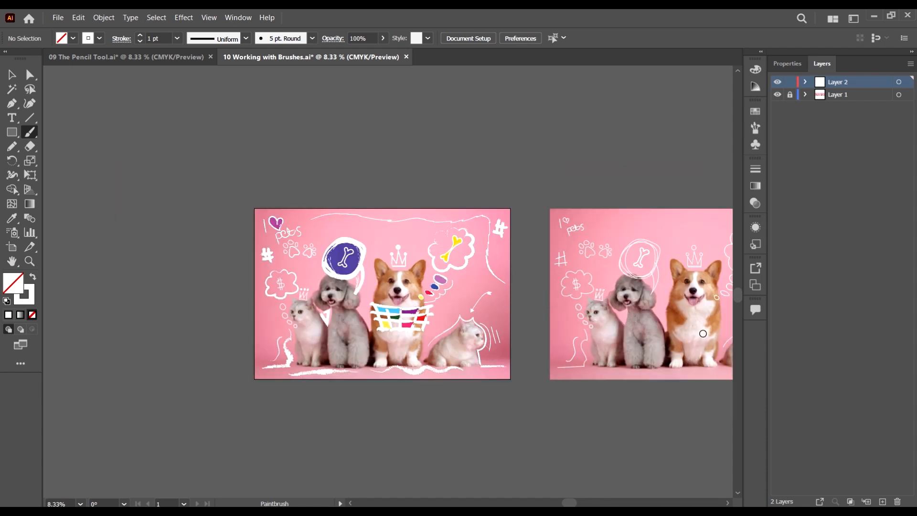
pyautogui.scroll(2, 631, 338)
pyautogui.scroll(-2, 621, 344)
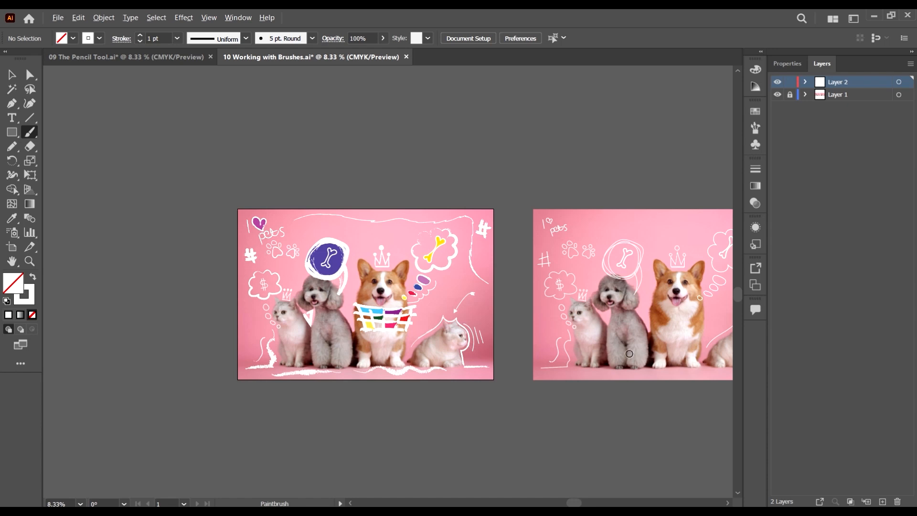
pyautogui.scroll(1, 630, 354)
pyautogui.moveTo(554, 381); pyautogui.dragTo(653, 376)
pyautogui.hscroll(3, 414, 367)
pyautogui.hscroll(2, 509, 370)
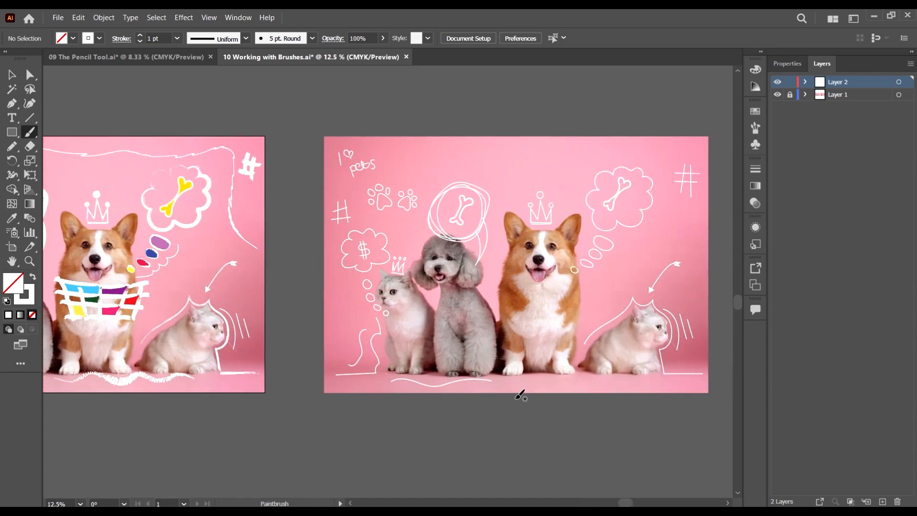
pyautogui.moveTo(541, 379)
pyautogui.mouseDown()
pyautogui.moveTo(621, 370)
pyautogui.moveTo(664, 379)
pyautogui.mouseUp()
# - Draw four curved, roughly horizontal Paintbrush strokes across the corgi's chest in the copied photo
pyautogui.scroll(2, 556, 284)
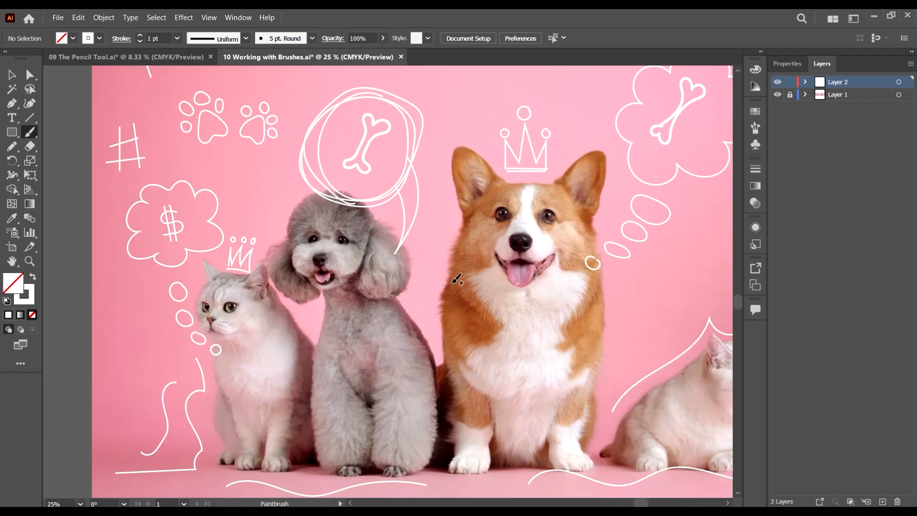
pyautogui.moveTo(447, 281); pyautogui.dragTo(604, 282)
pyautogui.moveTo(449, 285); pyautogui.dragTo(603, 292)
pyautogui.moveTo(435, 303)
pyautogui.mouseDown()
pyautogui.moveTo(542, 314)
pyautogui.moveTo(596, 307)
pyautogui.mouseUp()
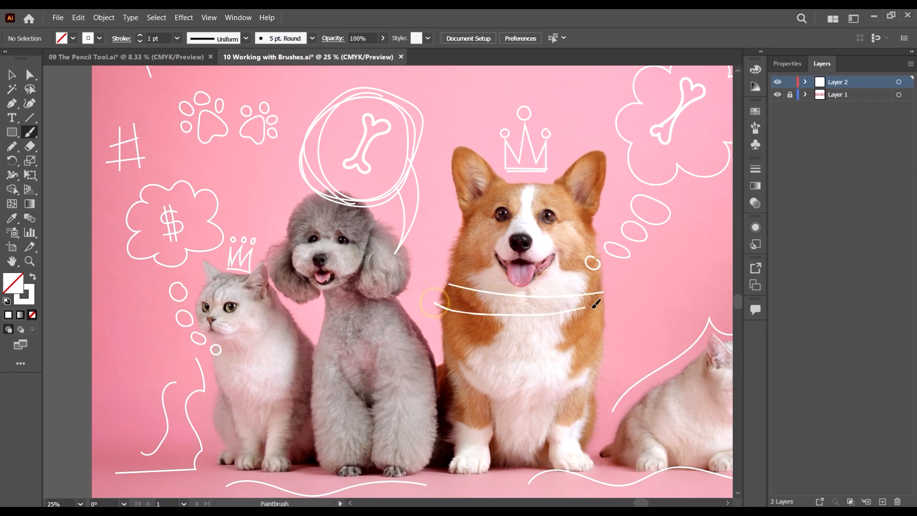
pyautogui.hotkey('ctrl', 'z')
pyautogui.moveTo(440, 308)
pyautogui.mouseDown()
pyautogui.moveTo(516, 328)
pyautogui.moveTo(605, 319)
pyautogui.mouseUp()
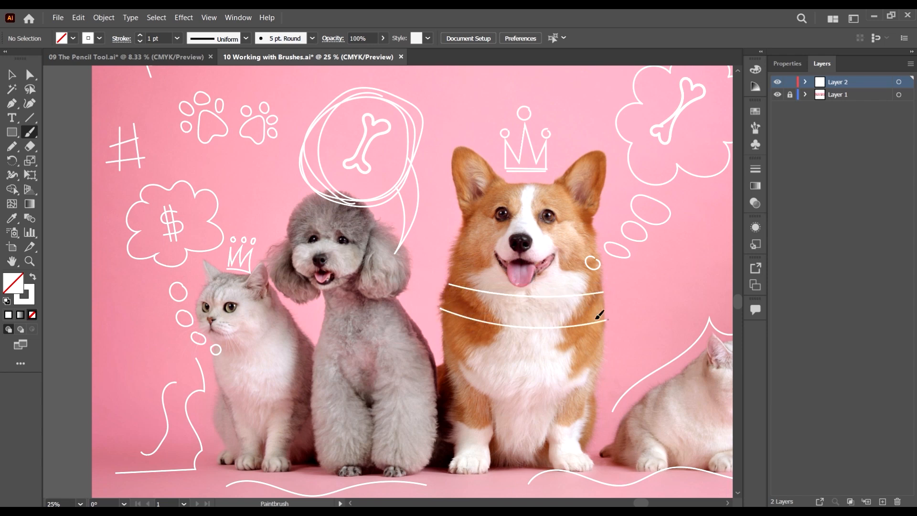
pyautogui.moveTo(442, 336)
pyautogui.mouseDown()
pyautogui.moveTo(603, 330)
pyautogui.moveTo(600, 337)
pyautogui.mouseUp()
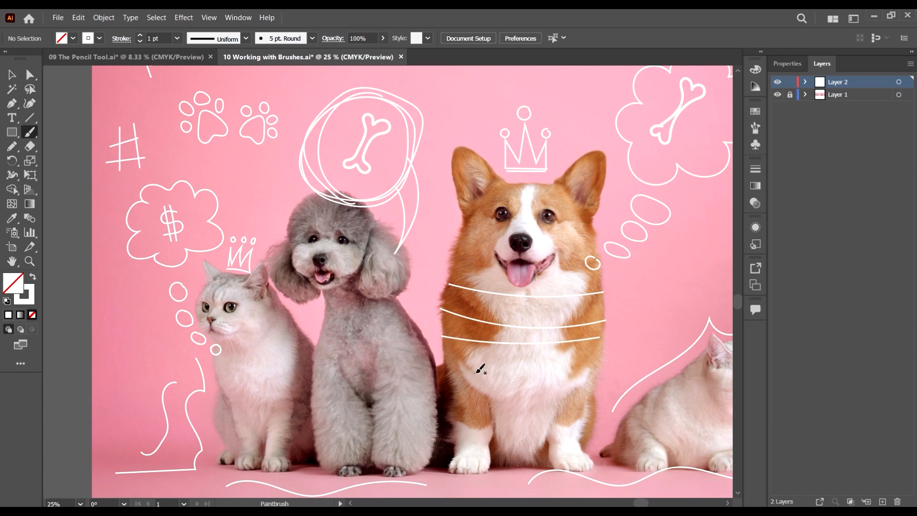
pyautogui.moveTo(442, 356); pyautogui.dragTo(616, 355)
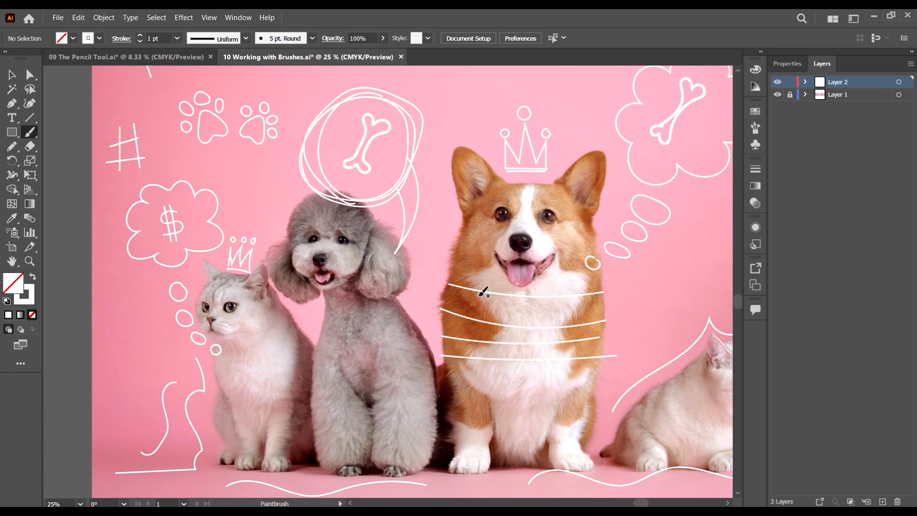
# - Cross the horizontal chest lines with slanted vertical Paintbrush strokes to form a basket-like grid on the corgi
pyautogui.moveTo(446, 278); pyautogui.dragTo(467, 359)
pyautogui.moveTo(477, 288); pyautogui.dragTo(497, 360)
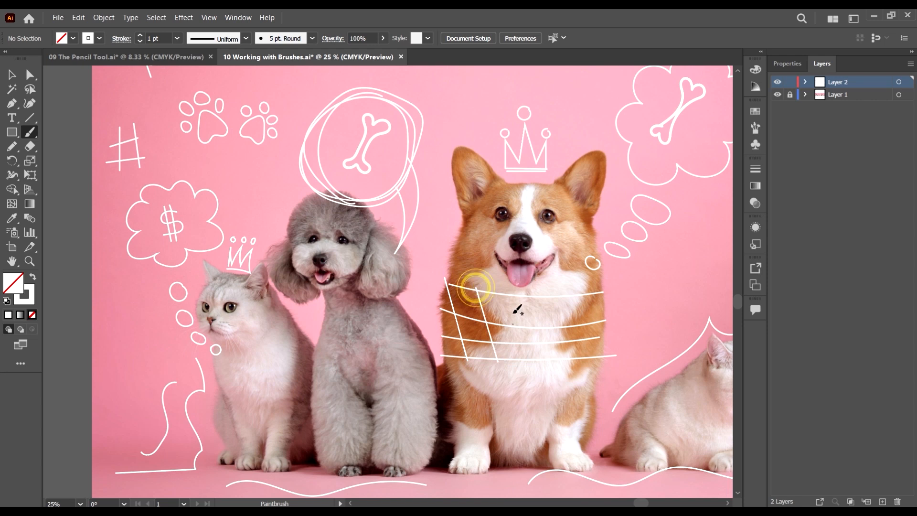
pyautogui.moveTo(512, 295)
pyautogui.mouseDown()
pyautogui.moveTo(524, 365)
pyautogui.moveTo(548, 294)
pyautogui.moveTo(551, 364)
pyautogui.mouseUp()
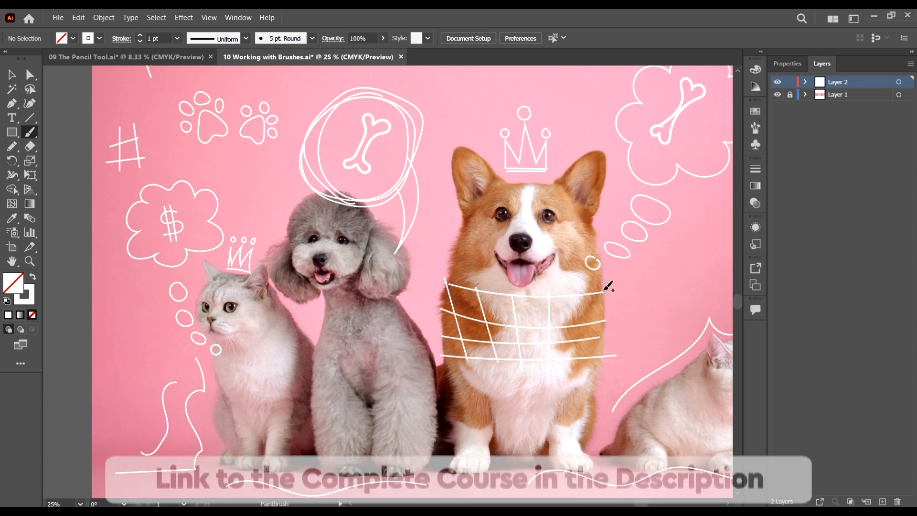
pyautogui.moveTo(600, 289); pyautogui.dragTo(572, 364)
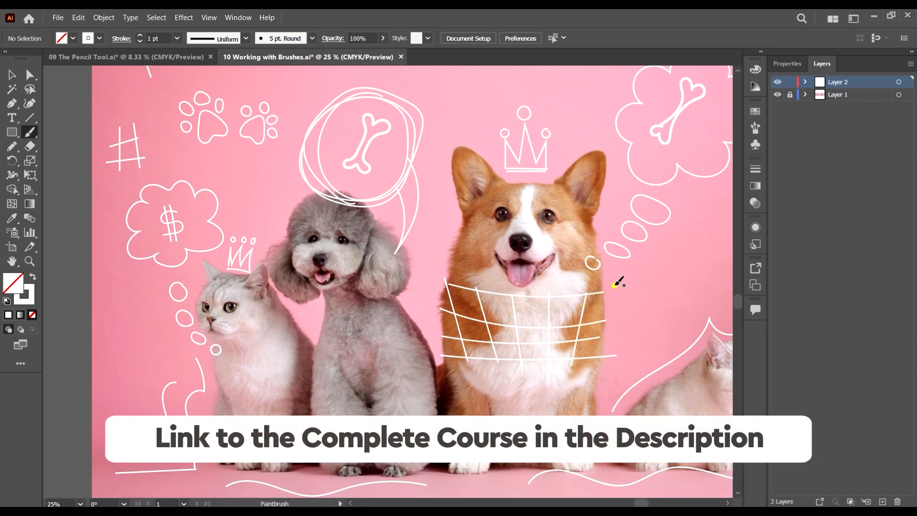
pyautogui.scroll(-2, 581, 335)
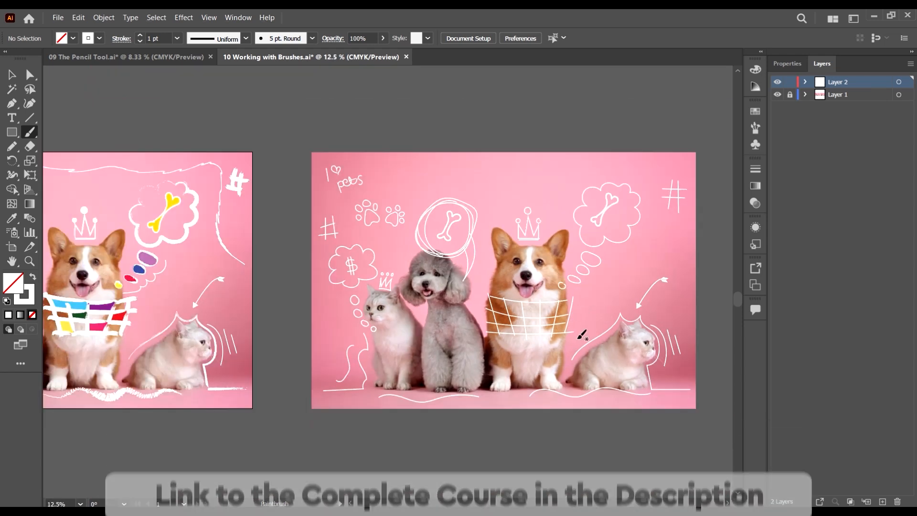
# - Draw a squiggle beside the corgi's thought bubbles and a long wavy line along the copied photo's top edge and down its right side
pyautogui.scroll(1, 604, 257)
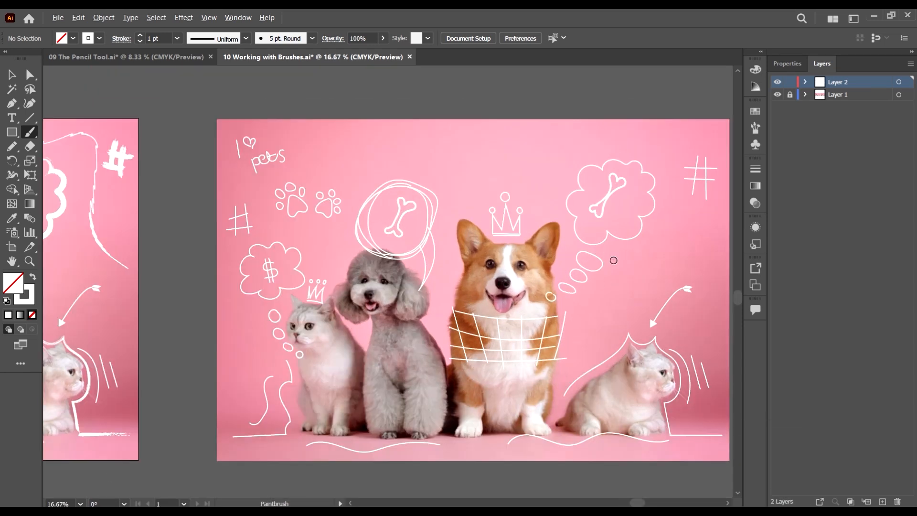
pyautogui.scroll(-1, 614, 258)
pyautogui.moveTo(618, 254)
pyautogui.mouseDown()
pyautogui.moveTo(595, 286)
pyautogui.moveTo(588, 305)
pyautogui.mouseUp()
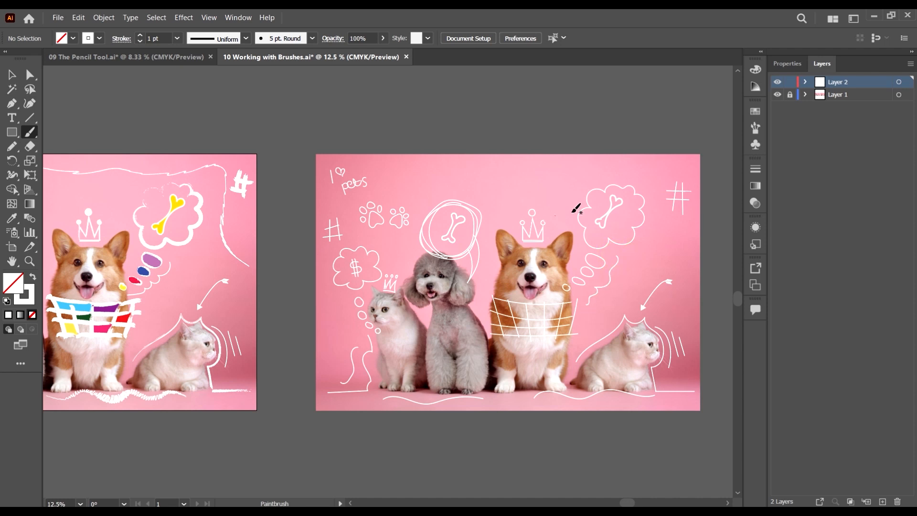
pyautogui.moveTo(419, 171)
pyautogui.mouseDown()
pyautogui.moveTo(519, 183)
pyautogui.moveTo(655, 173)
pyautogui.mouseUp()
pyautogui.moveTo(690, 278); pyautogui.dragTo(686, 295)
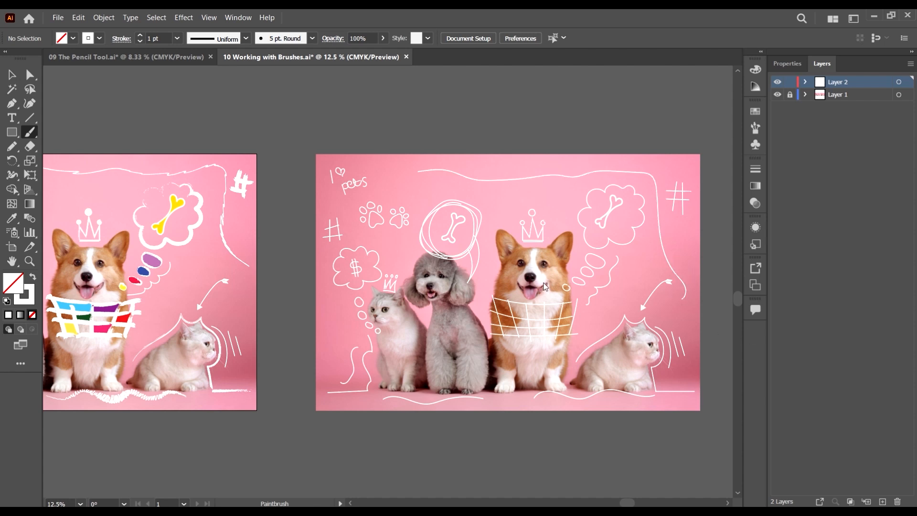
# - Draw a small narrow triangle between the left cat and the poodle in the copied photo
pyautogui.scroll(-1, 586, 218)
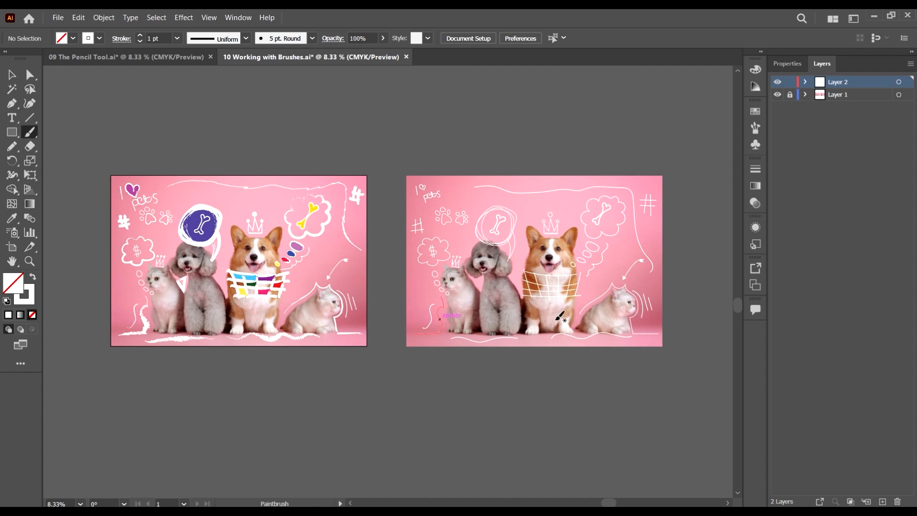
pyautogui.scroll(3, 484, 232)
pyautogui.moveTo(474, 231)
pyautogui.mouseDown()
pyautogui.moveTo(497, 237)
pyautogui.moveTo(478, 249)
pyautogui.mouseUp()
pyautogui.hotkey('ctrl', 'z')
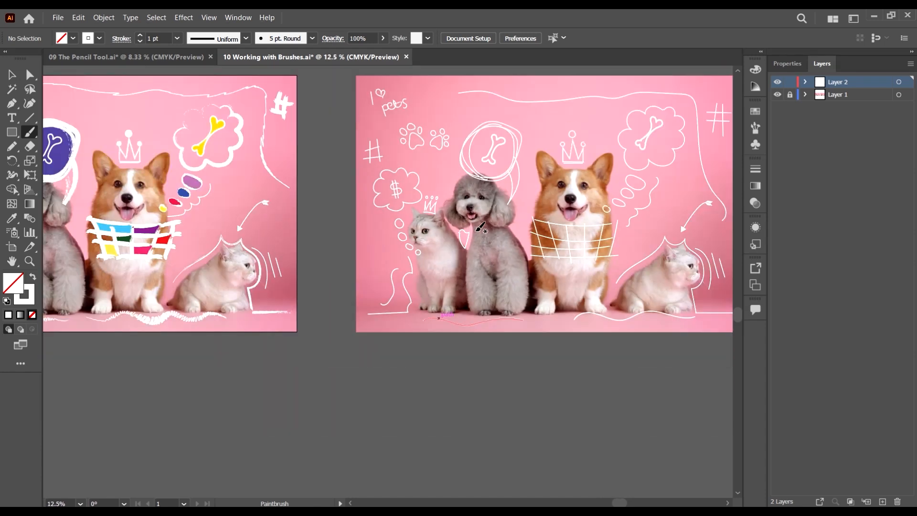
pyautogui.scroll(-2, 459, 233)
pyautogui.scroll(3, 460, 232)
pyautogui.moveTo(457, 228)
pyautogui.mouseDown()
pyautogui.moveTo(484, 218)
pyautogui.moveTo(486, 285)
pyautogui.mouseUp()
pyautogui.scroll(-4, 478, 248)
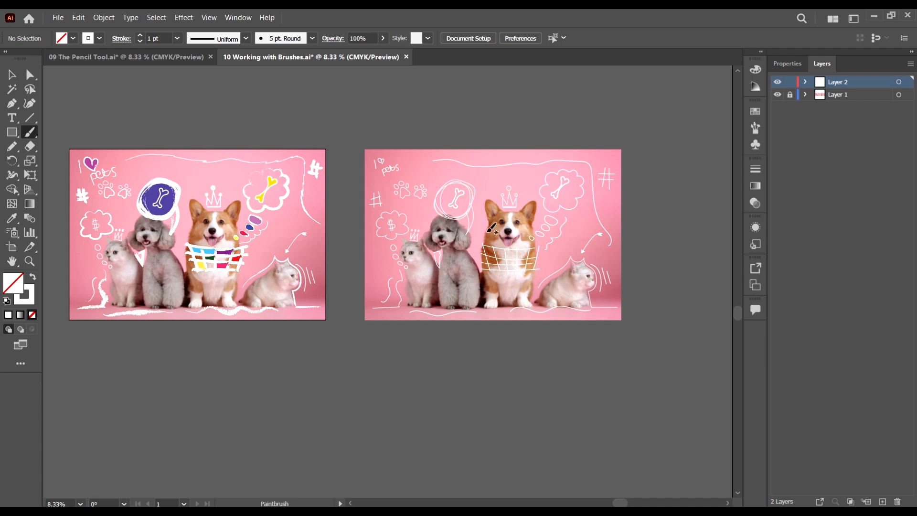
# - Switch to the Selection tool and open the Grunge brushes vector pack brush library
pyautogui.click(12, 74)
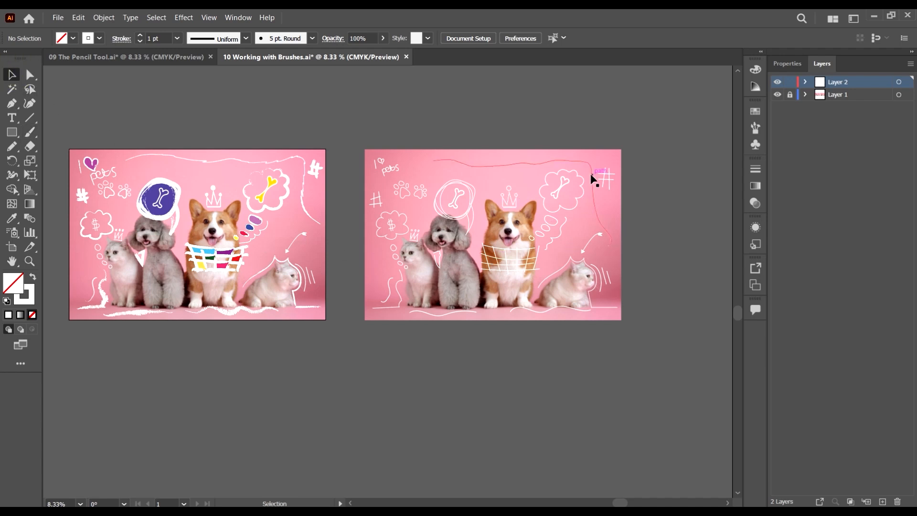
pyautogui.scroll(2, 607, 197)
pyautogui.scroll(-3, 193, 216)
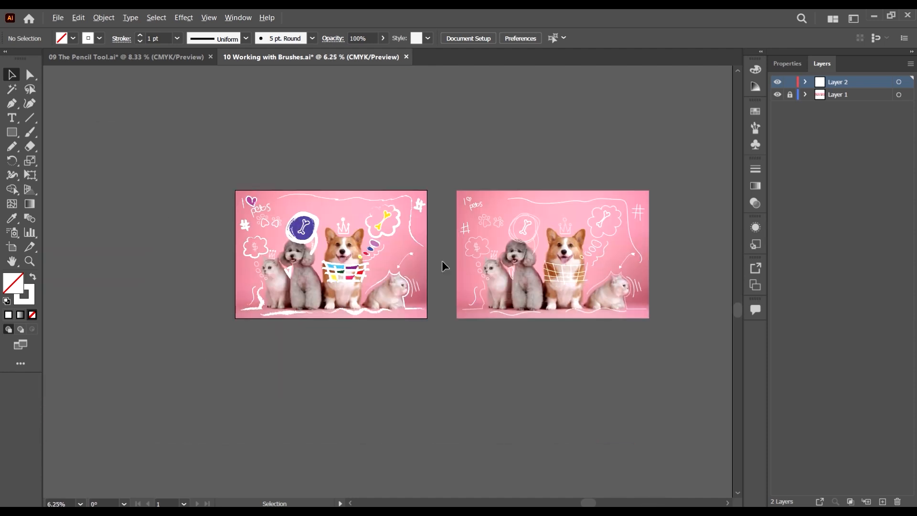
pyautogui.scroll(4, 440, 257)
pyautogui.scroll(-3, 282, 144)
pyautogui.scroll(2, 487, 221)
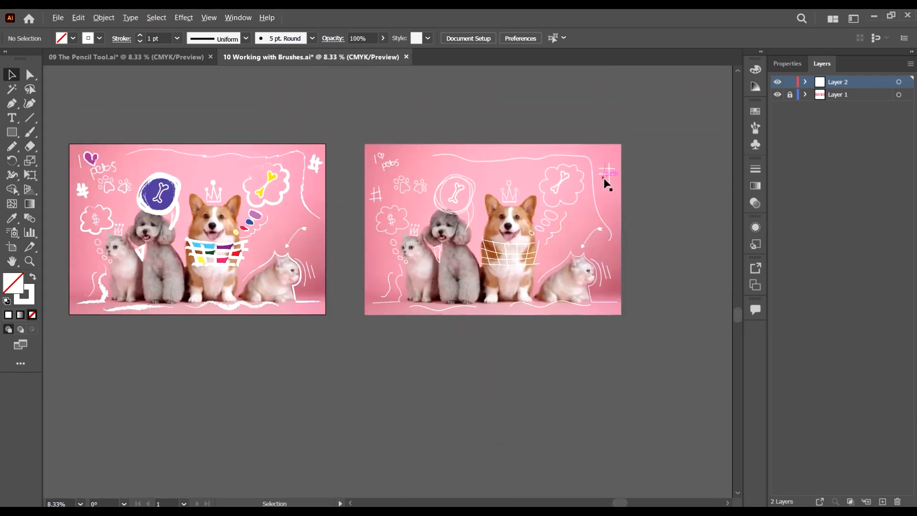
pyautogui.scroll(1, 604, 184)
pyautogui.click(239, 18)
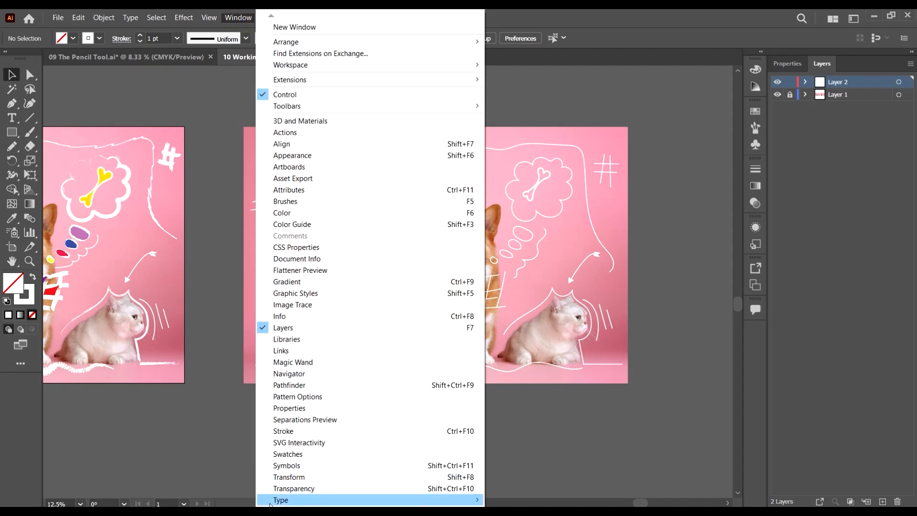
pyautogui.scroll(-3, 306, 497)
pyautogui.scroll(-4, 299, 497)
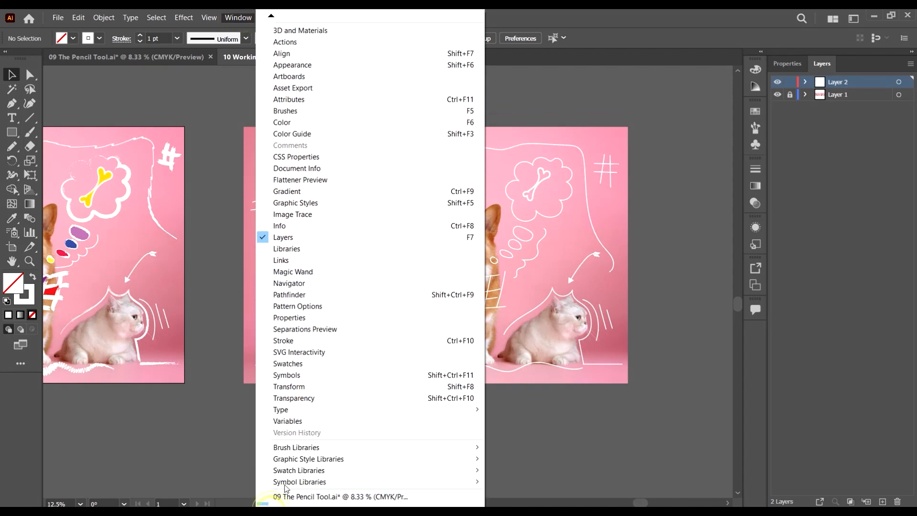
pyautogui.moveTo(299, 454)
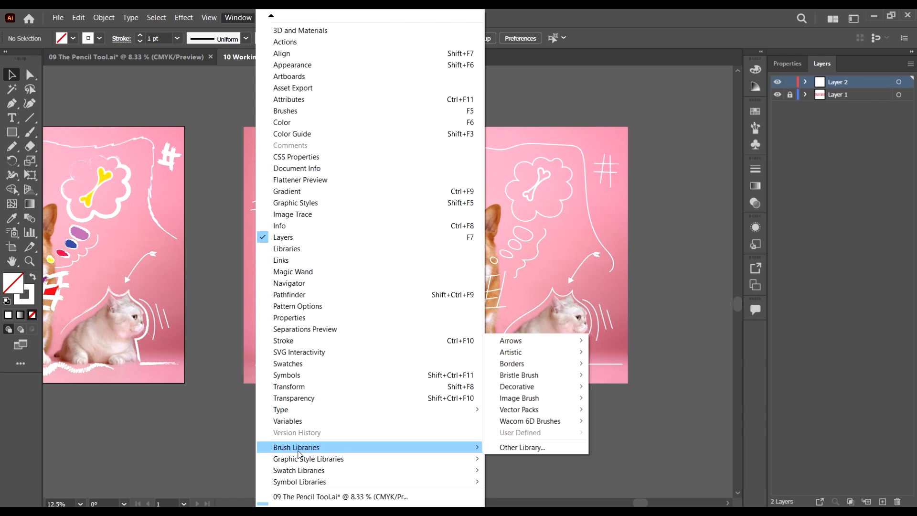
pyautogui.moveTo(550, 425)
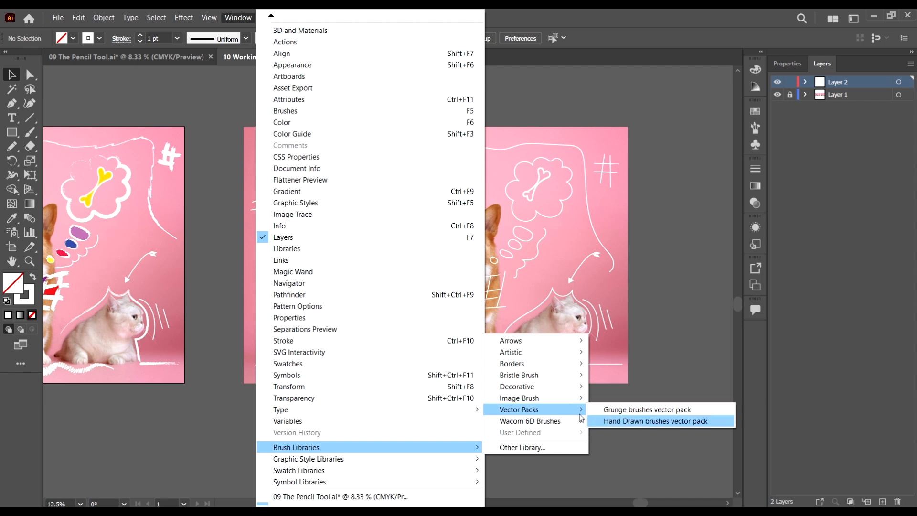
pyautogui.click(642, 410)
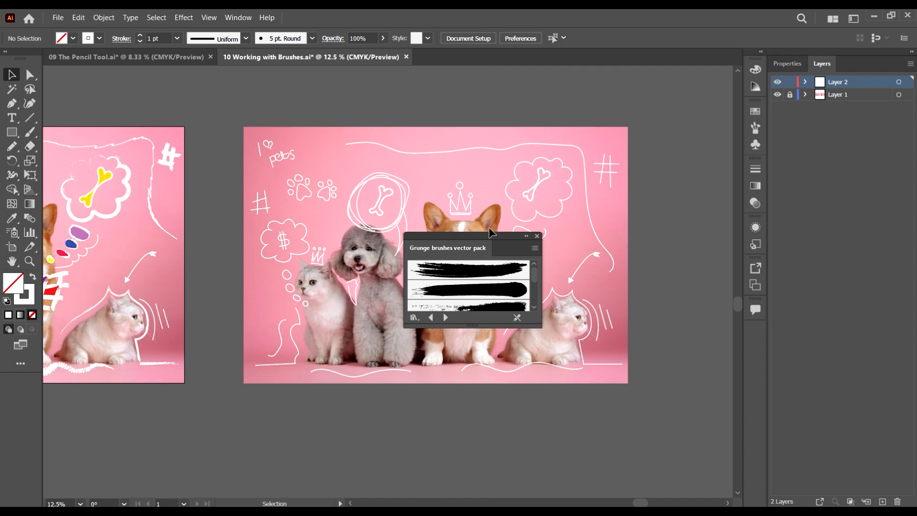
# - Move the Grunge brushes library clear of the copied photo and enlarge it to show all its brushes
pyautogui.moveTo(490, 234)
pyautogui.mouseDown()
pyautogui.moveTo(643, 140)
pyautogui.moveTo(654, 88)
pyautogui.mouseUp()
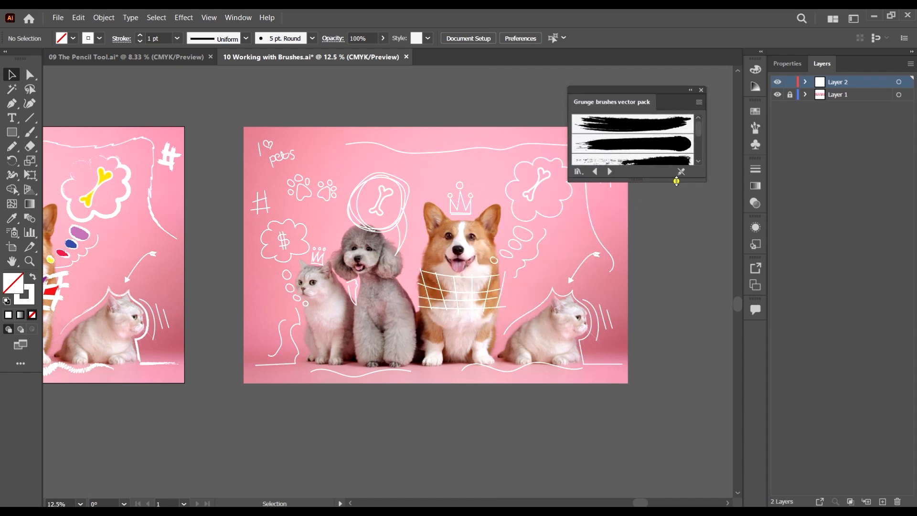
pyautogui.moveTo(676, 180)
pyautogui.mouseDown()
pyautogui.moveTo(678, 326)
pyautogui.moveTo(678, 290)
pyautogui.mouseUp()
pyautogui.scroll(-2, 400, 198)
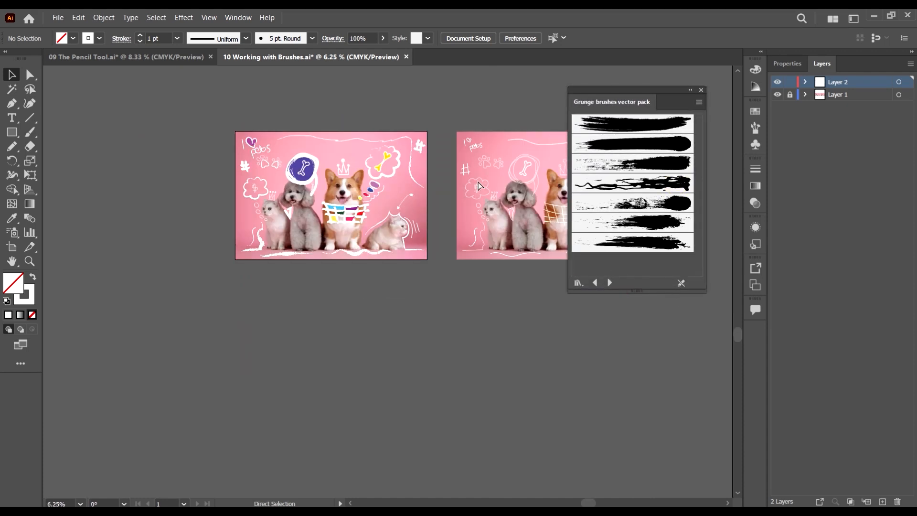
pyautogui.hscroll(2, 480, 187)
pyautogui.scroll(3, 435, 116)
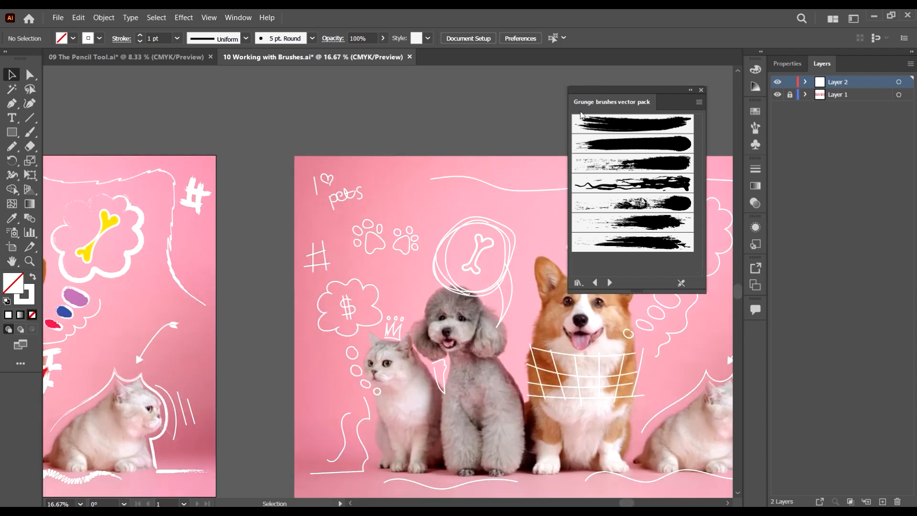
pyautogui.moveTo(489, 221); pyautogui.dragTo(306, 192)
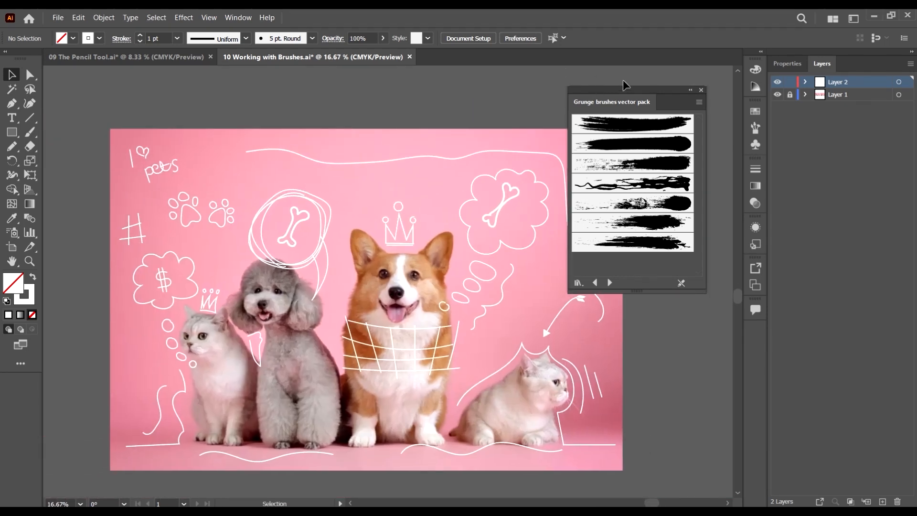
pyautogui.moveTo(623, 89); pyautogui.dragTo(639, 84)
pyautogui.scroll(-2, 442, 129)
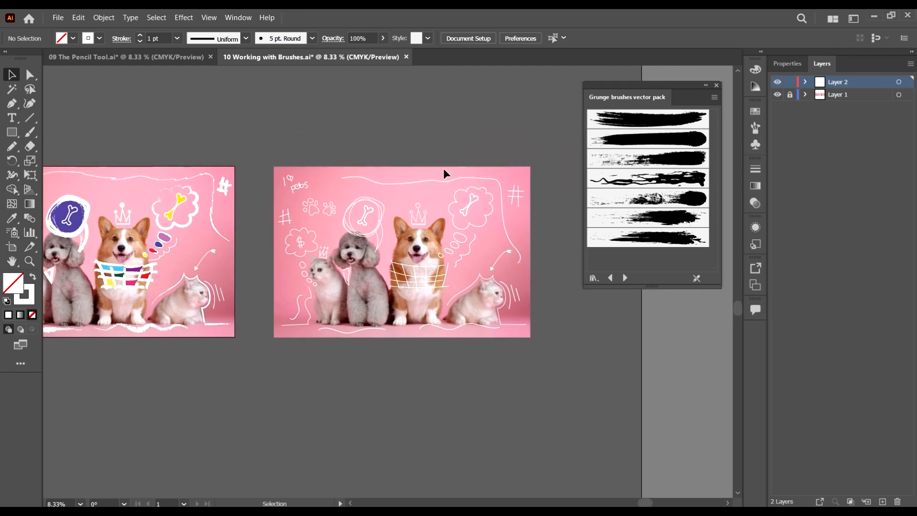
pyautogui.scroll(1, 443, 168)
# - Open the Artistic_Paintbrush brush library alongside the grunge brushes
pyautogui.click(238, 17)
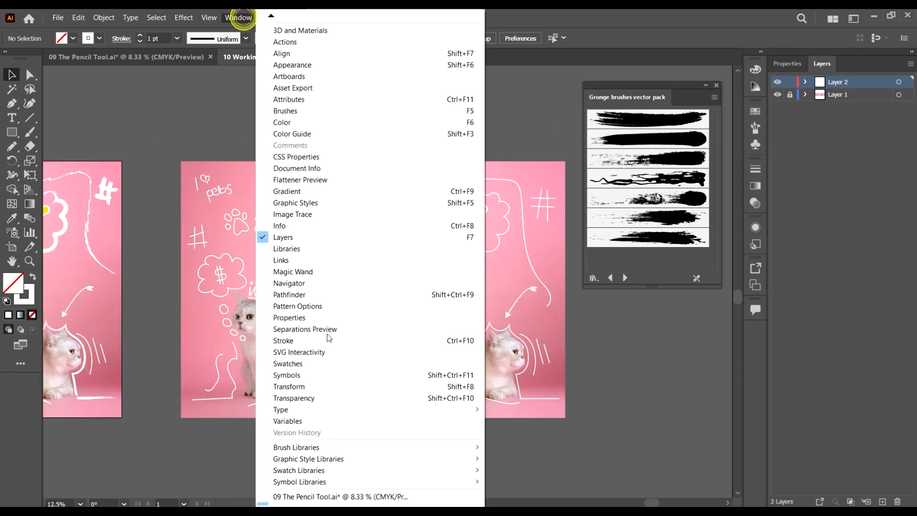
pyautogui.scroll(-1, 327, 335)
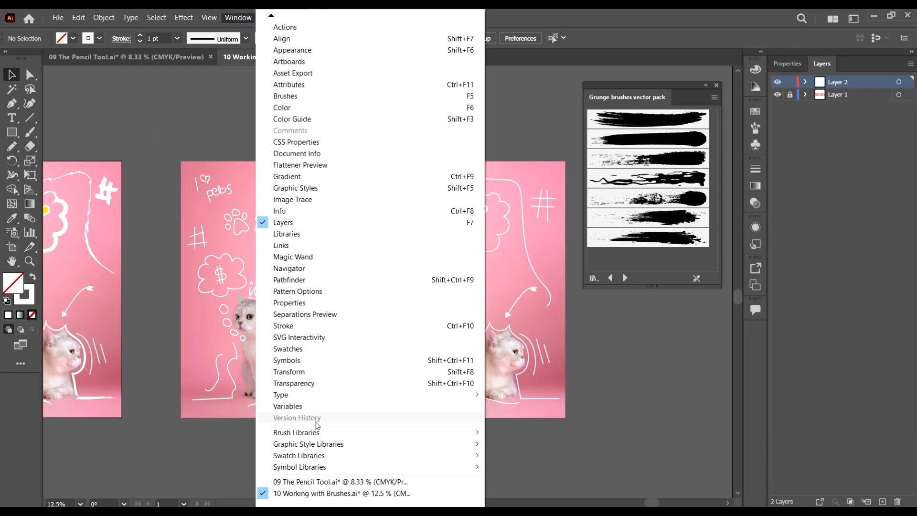
pyautogui.moveTo(317, 433)
pyautogui.moveTo(549, 332)
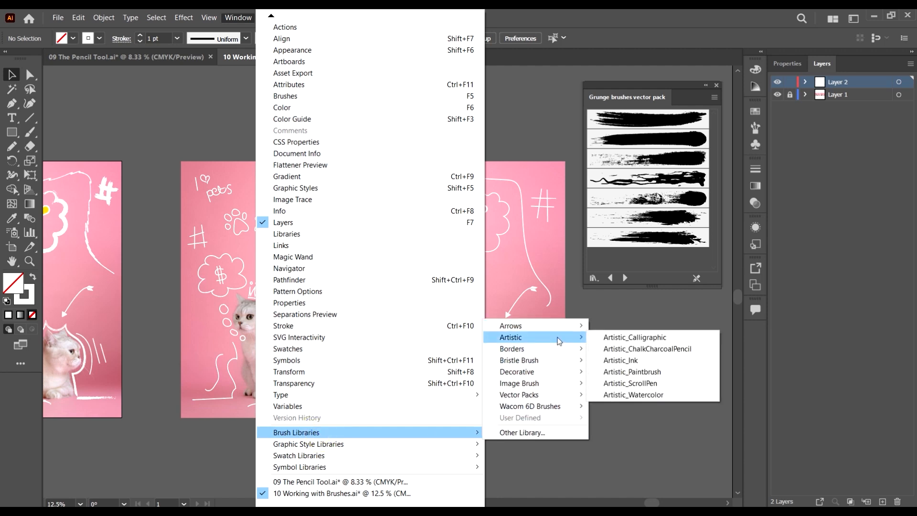
pyautogui.click(645, 372)
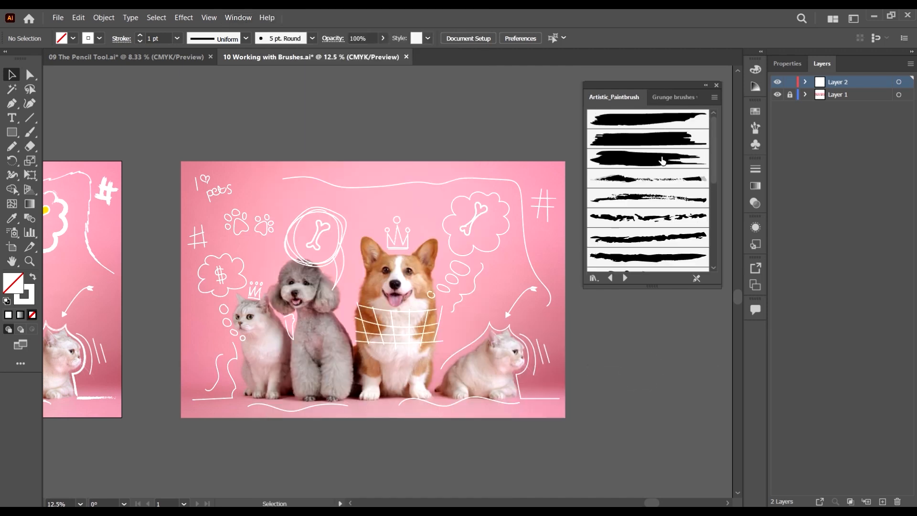
# - Widen the brush library window and place the Grunge brushes vector pack library ahead of Artistic_Paintbrush, leaving it active
pyautogui.moveTo(584, 102)
pyautogui.mouseDown()
pyautogui.moveTo(385, 100)
pyautogui.moveTo(520, 100)
pyautogui.mouseUp()
pyautogui.click(622, 97)
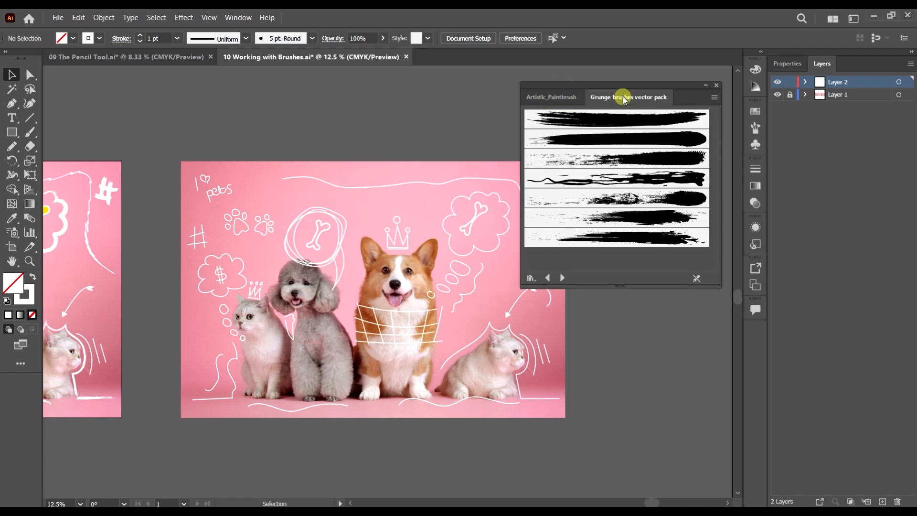
pyautogui.click(563, 97)
pyautogui.click(651, 97)
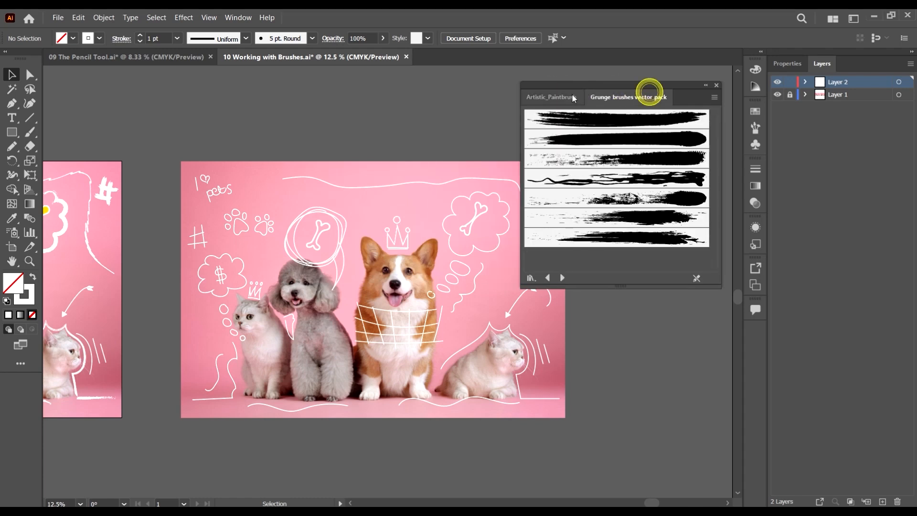
pyautogui.click(571, 97)
pyautogui.moveTo(644, 96); pyautogui.dragTo(574, 102)
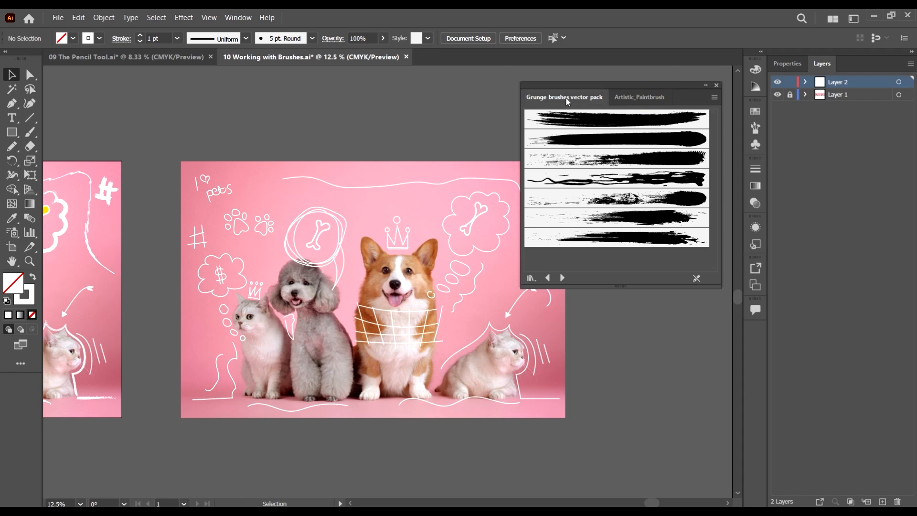
pyautogui.click(565, 95)
# - Open the art brush options of Grunge Brush Vector Pack 01 from the document's own brushes
pyautogui.click(312, 39)
pyautogui.scroll(-3, 257, 87)
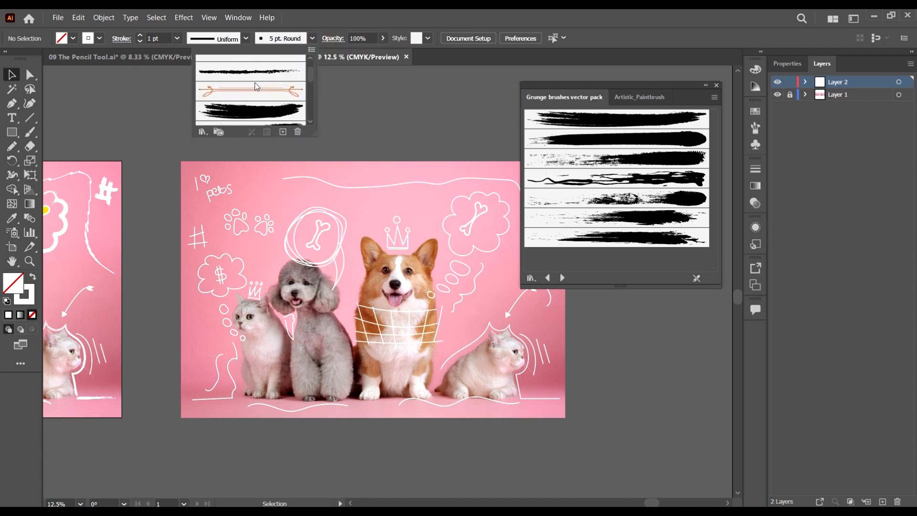
pyautogui.scroll(-2, 262, 94)
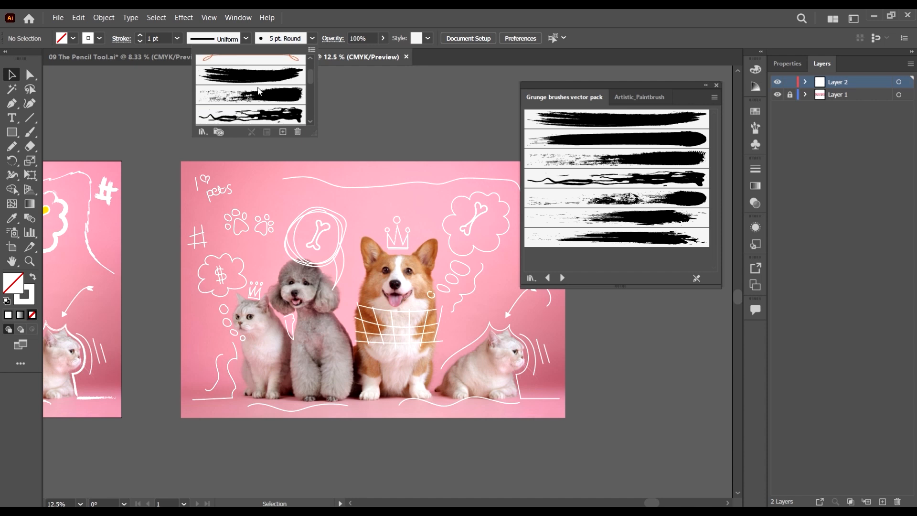
pyautogui.scroll(2, 258, 92)
pyautogui.click(263, 110)
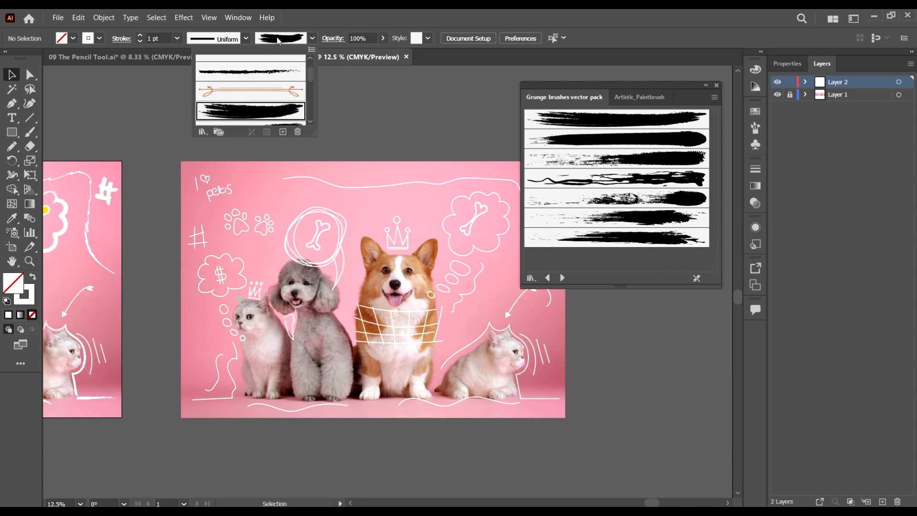
pyautogui.doubleClick(269, 115)
pyautogui.moveTo(477, 68); pyautogui.dragTo(577, 78)
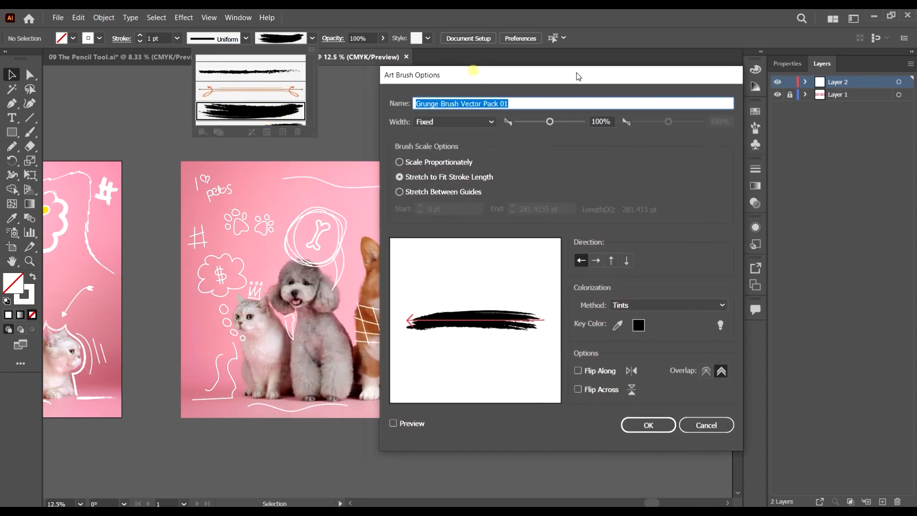
pyautogui.moveTo(508, 77); pyautogui.dragTo(506, 77)
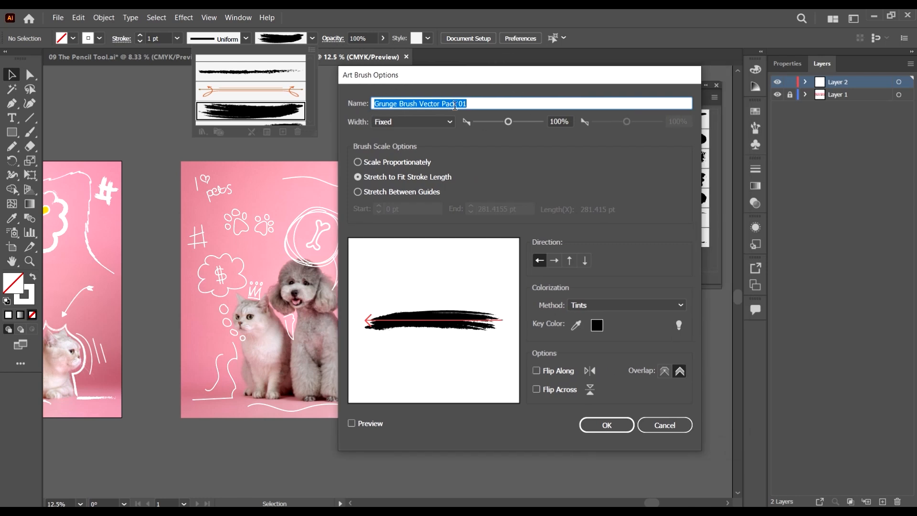
pyautogui.click(385, 100)
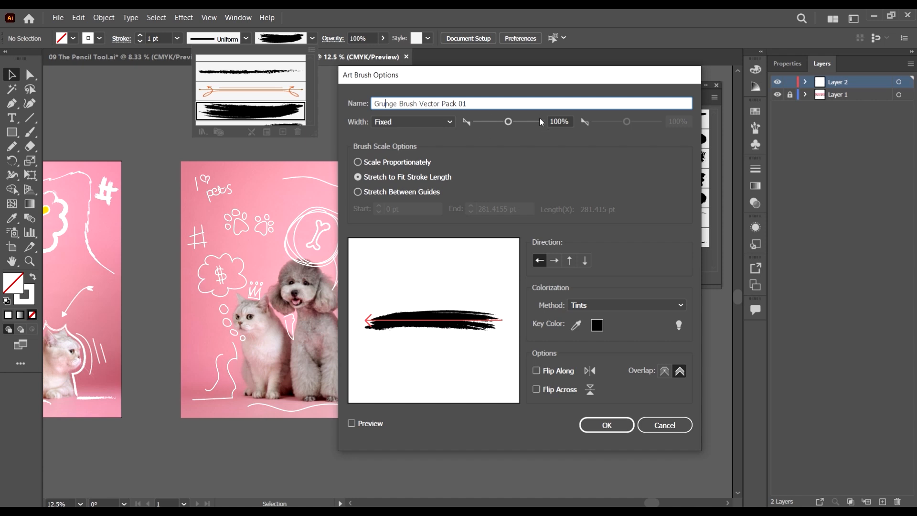
# - Try a 91% width and the other stroke directions for Grunge Brush Vector Pack 01, discarding the changes
pyautogui.moveTo(509, 125); pyautogui.dragTo(506, 123)
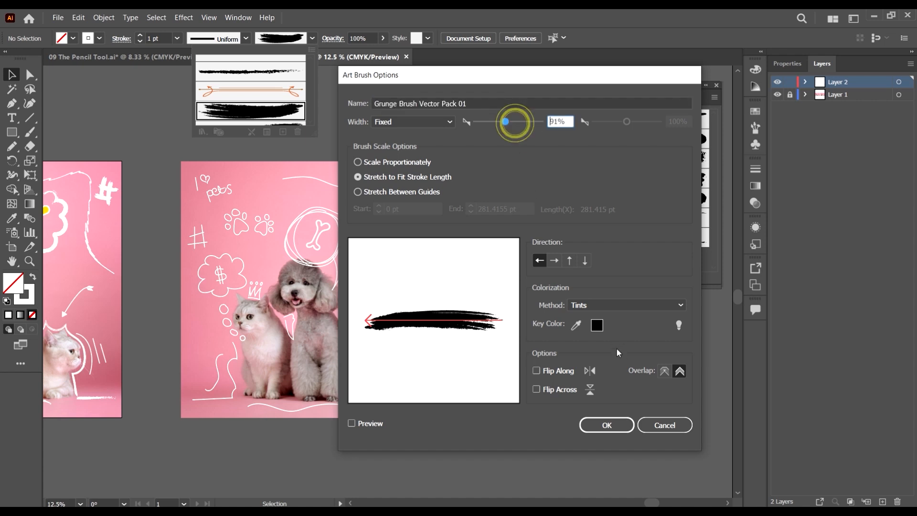
pyautogui.click(554, 261)
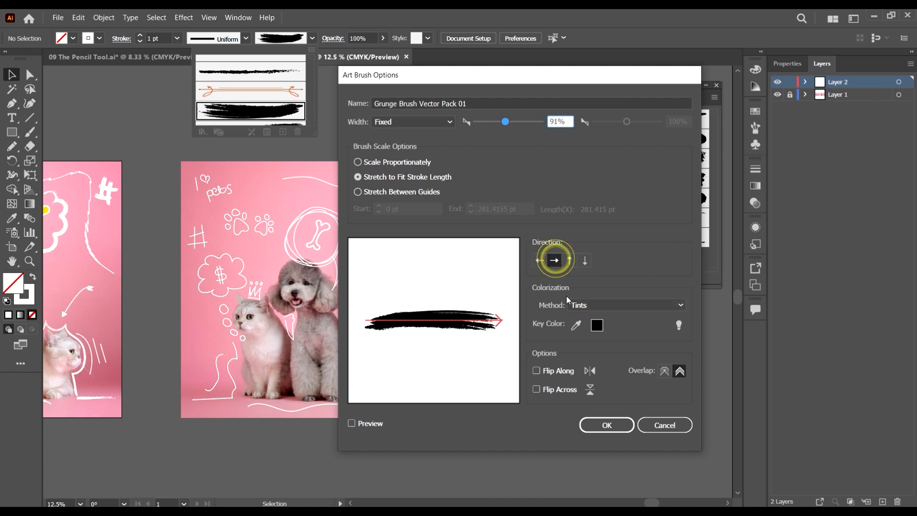
pyautogui.click(571, 261)
pyautogui.click(585, 261)
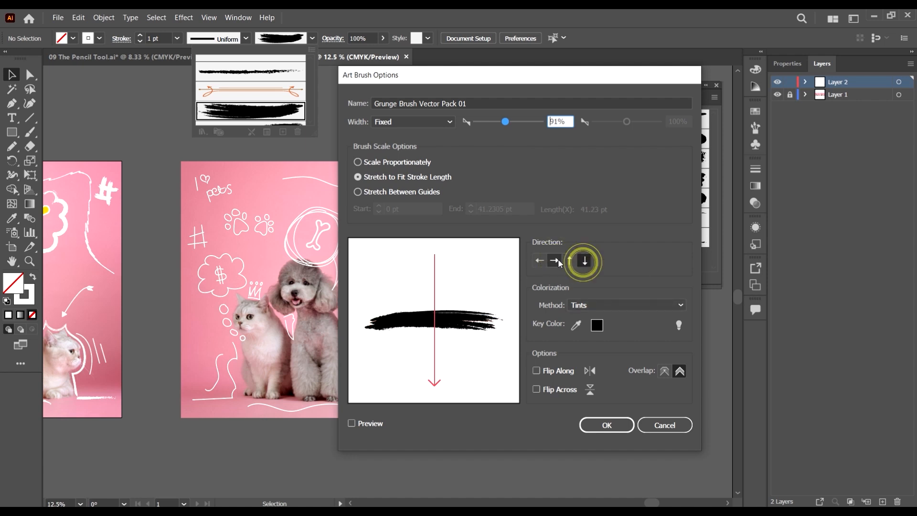
pyautogui.click(554, 260)
pyautogui.click(538, 261)
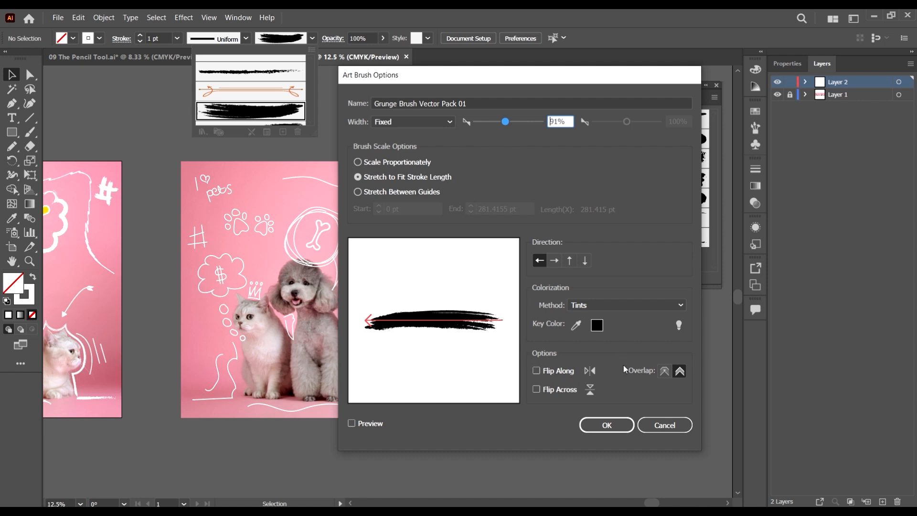
pyautogui.click(665, 425)
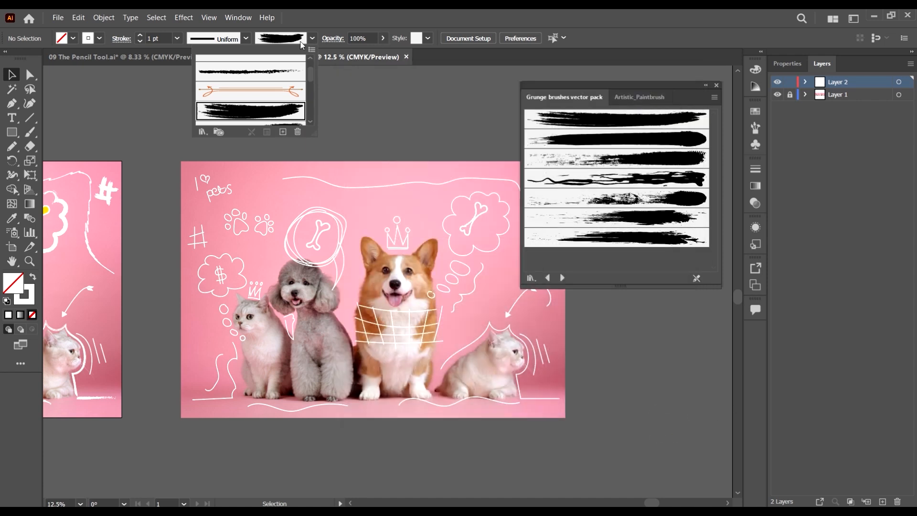
# - Try a 48° angle and a different roundness in the options of the 5 pt. Round calligraphic brush
pyautogui.scroll(5, 264, 93)
pyautogui.doubleClick(205, 67)
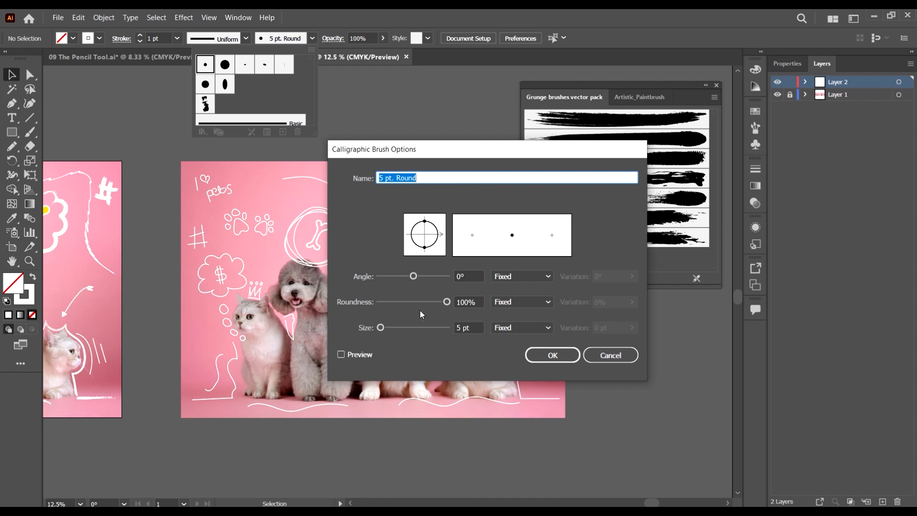
pyautogui.moveTo(412, 277); pyautogui.dragTo(422, 277)
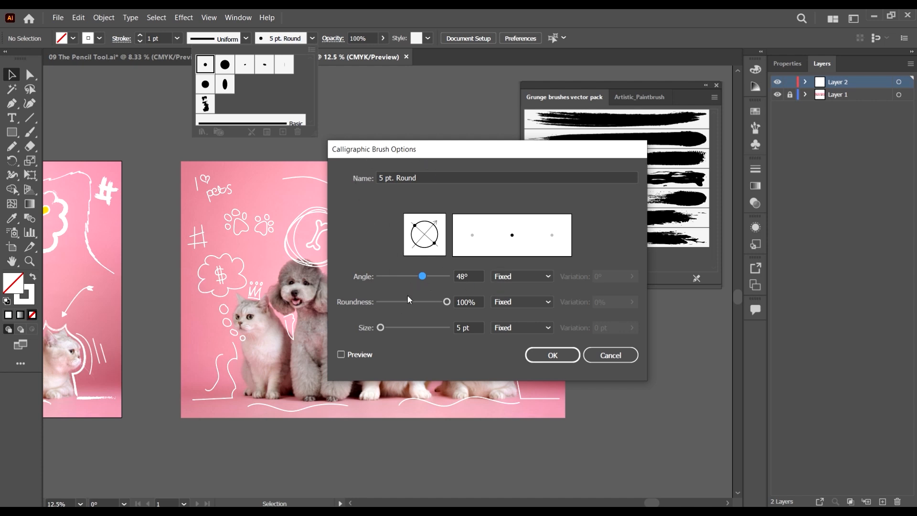
pyautogui.moveTo(449, 304)
pyautogui.mouseDown()
pyautogui.moveTo(391, 302)
pyautogui.moveTo(431, 302)
pyautogui.moveTo(398, 304)
pyautogui.moveTo(430, 314)
pyautogui.moveTo(398, 307)
pyautogui.moveTo(407, 331)
pyautogui.moveTo(394, 337)
pyautogui.moveTo(485, 343)
pyautogui.mouseUp()
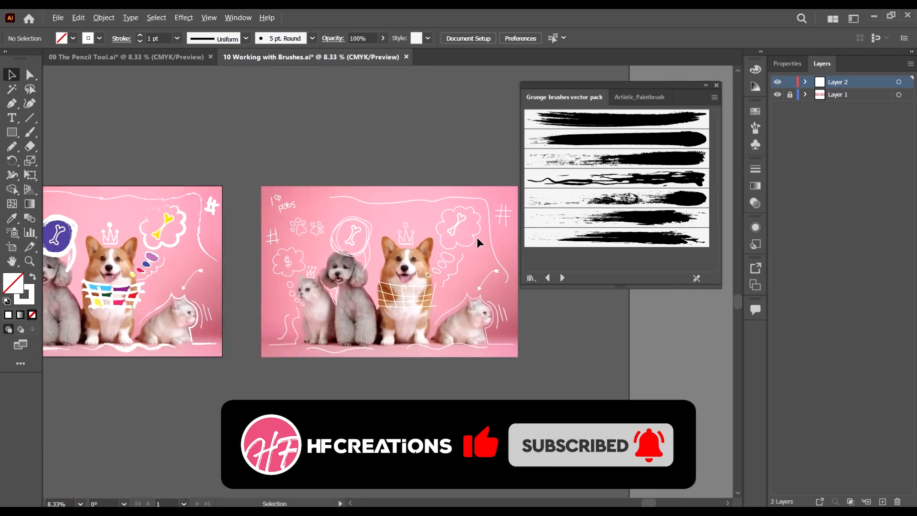
# - Apply the third grunge brush to the corgi's thought cloud outline and set its stroke to 0.75 pt
pyautogui.scroll(3, 482, 235)
pyautogui.hscroll(2, 306, 258)
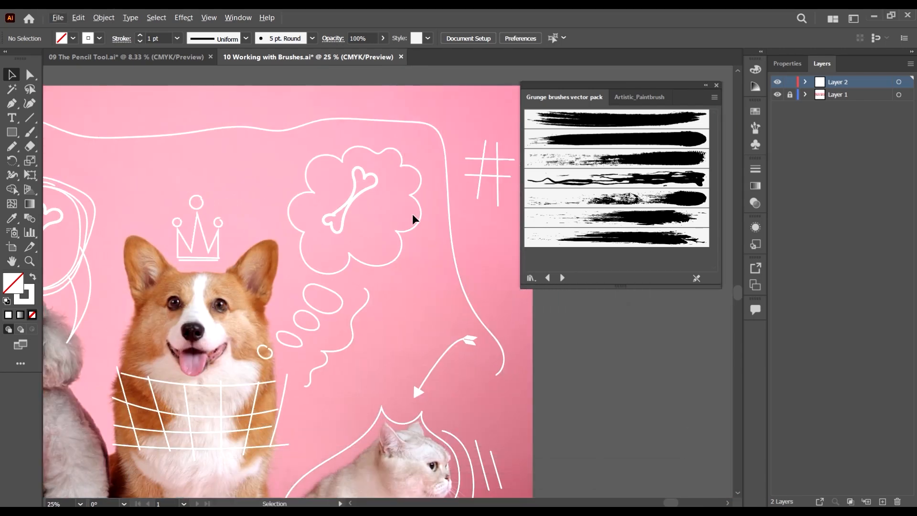
pyautogui.click(403, 243)
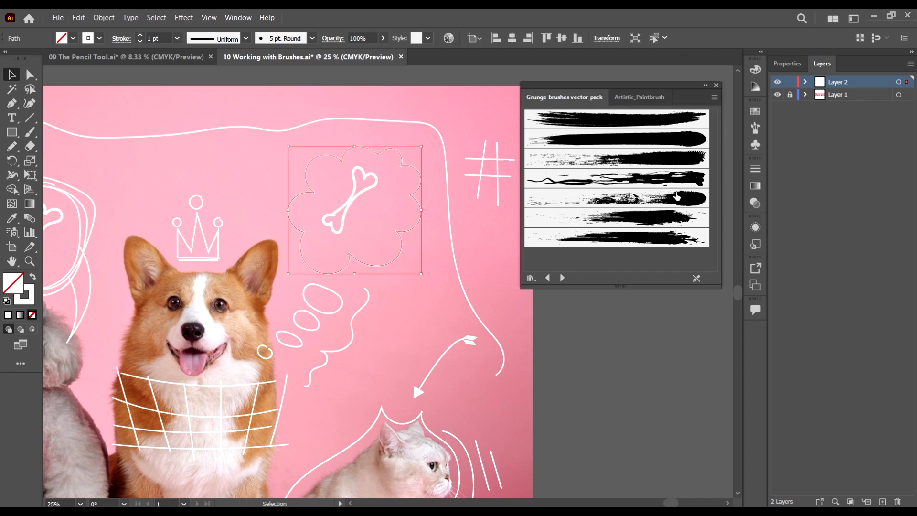
pyautogui.click(671, 159)
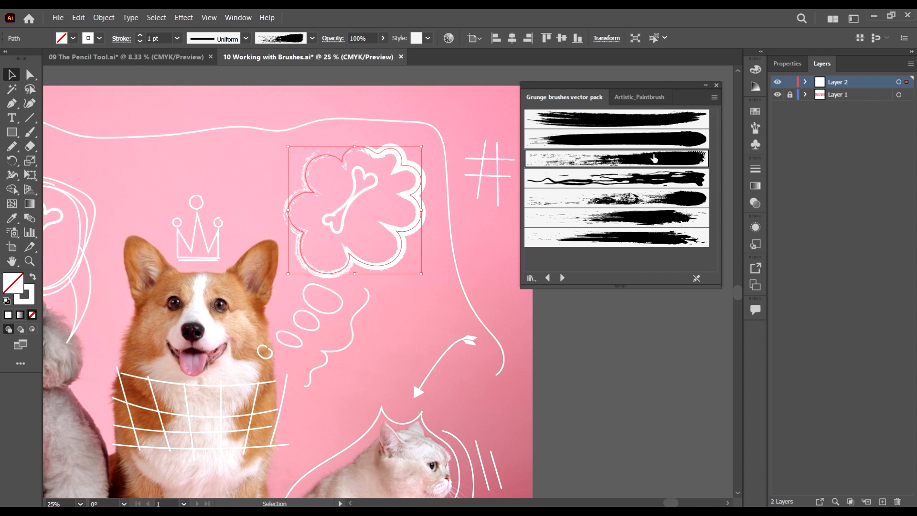
pyautogui.scroll(2, 394, 152)
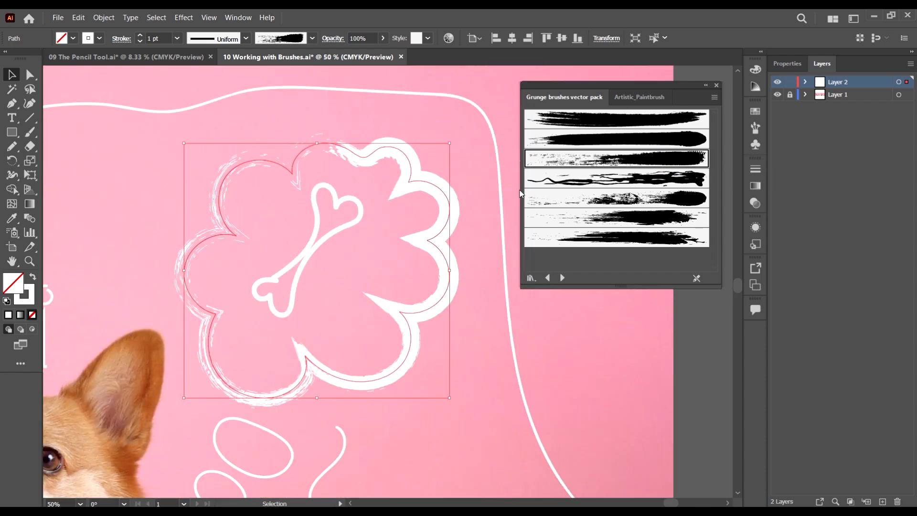
pyautogui.click(177, 38)
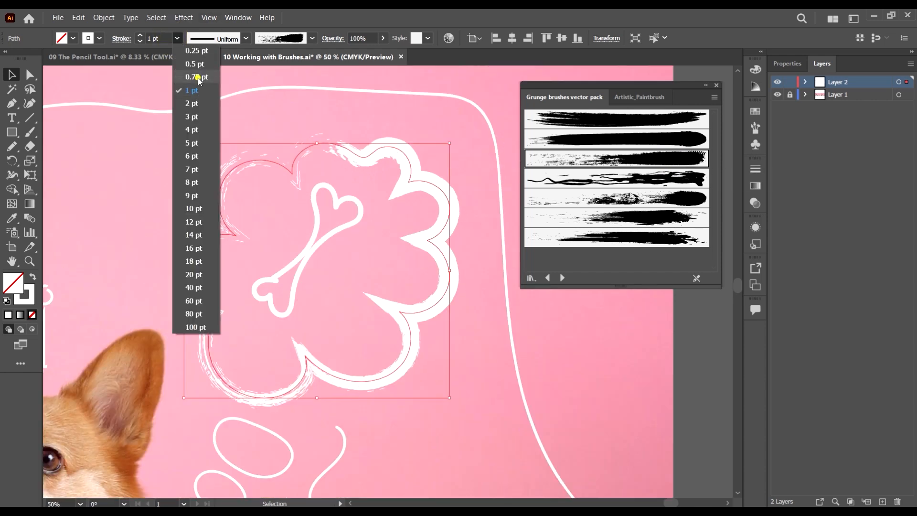
pyautogui.click(194, 81)
pyautogui.scroll(-2, 345, 175)
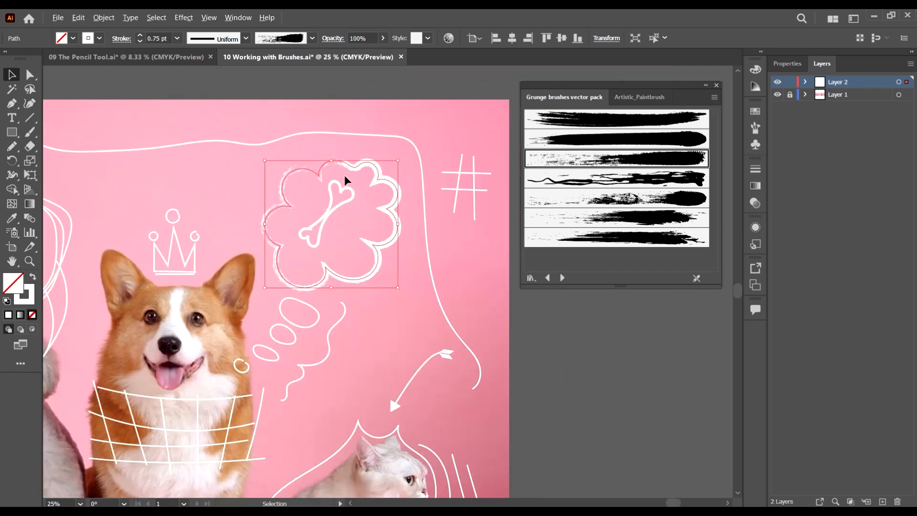
pyautogui.click(564, 327)
# - Try the fifth, sixth and seventh grunge brushes on the corgi's thought cloud, ending with Grunge Brush Vector Pack 06
pyautogui.click(393, 223)
pyautogui.scroll(2, 393, 223)
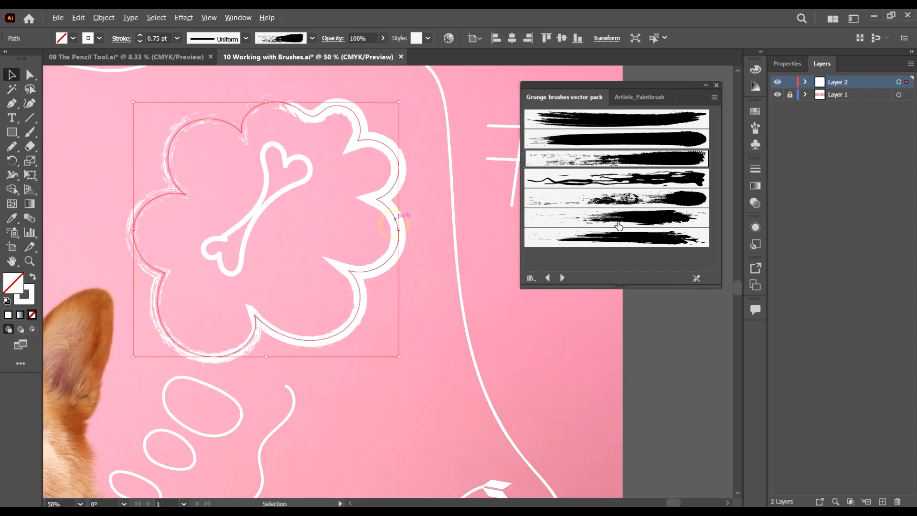
pyautogui.click(690, 205)
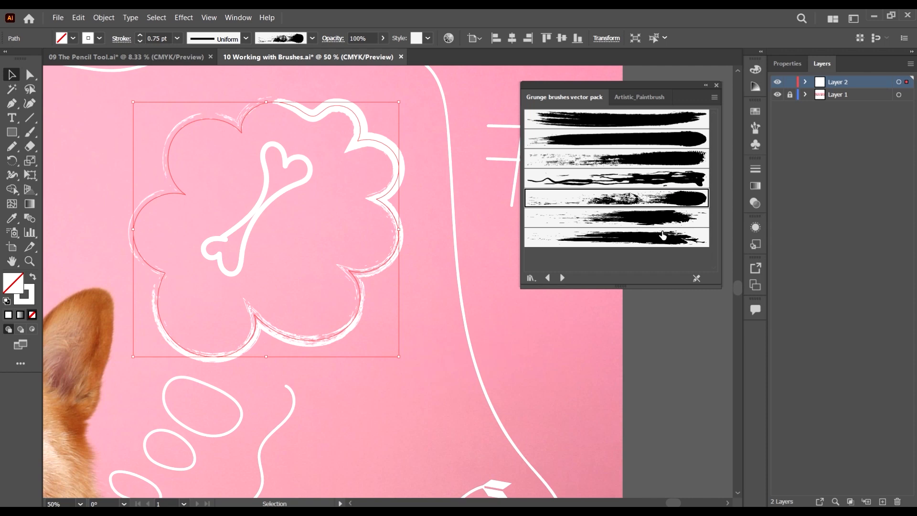
pyautogui.click(669, 218)
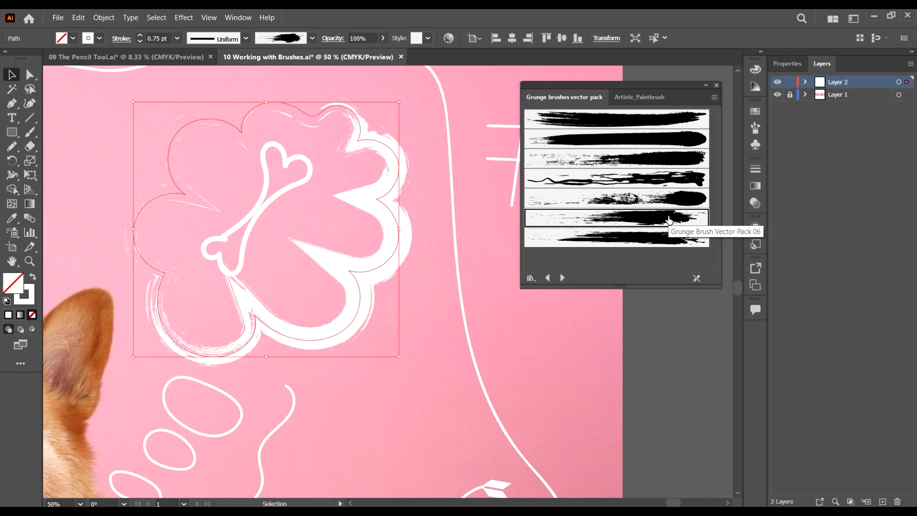
pyautogui.click(678, 199)
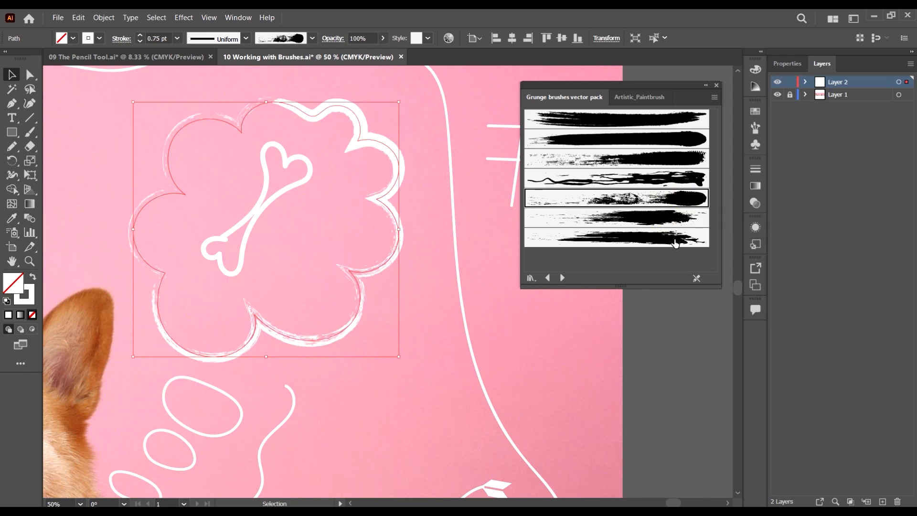
pyautogui.click(675, 220)
pyautogui.click(675, 235)
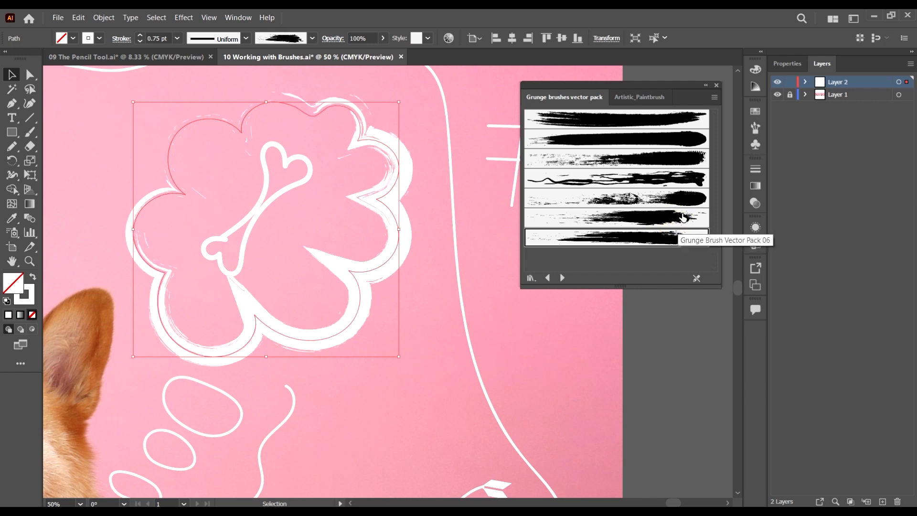
pyautogui.click(684, 217)
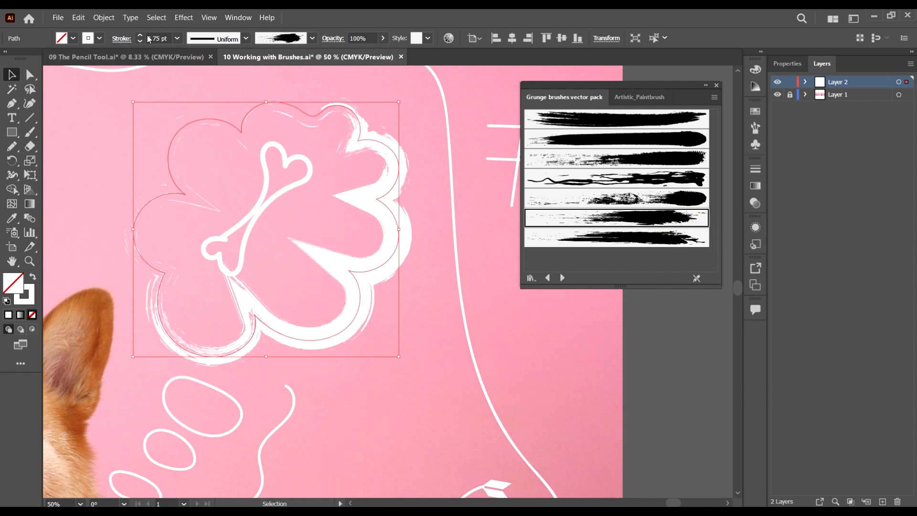
# - Set the thought cloud's stroke to 0.5 pt and check the outline deselected
pyautogui.click(178, 39)
pyautogui.click(194, 69)
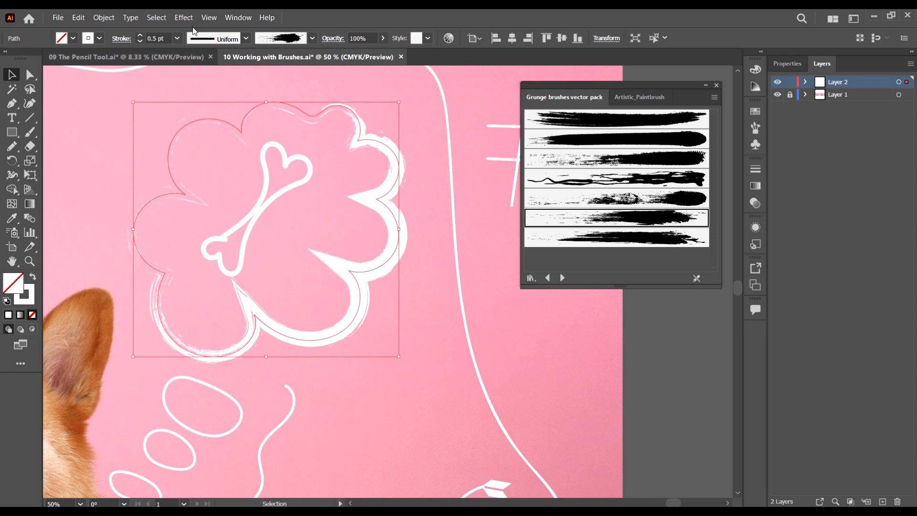
pyautogui.click(521, 333)
pyautogui.scroll(-2, 480, 287)
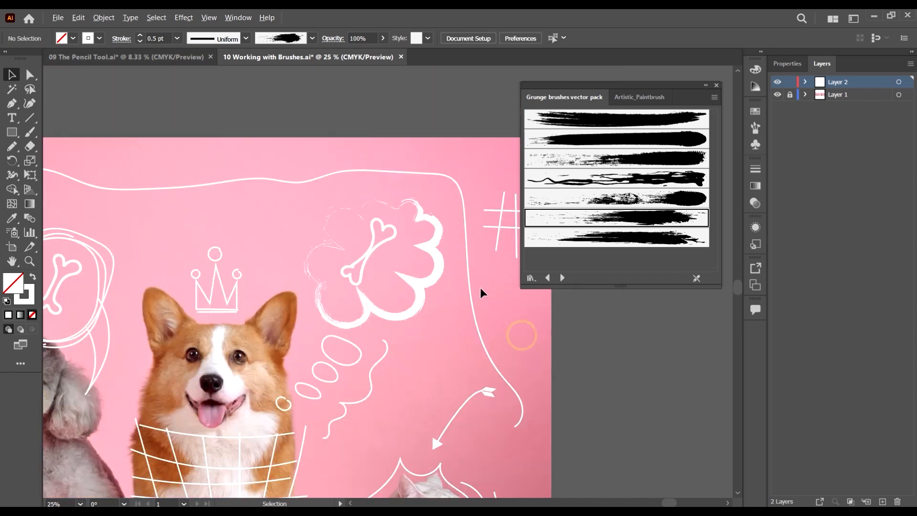
pyautogui.scroll(2, 398, 266)
# - Restyle the thought cloud outline with the third grunge brush at a 0.75 pt stroke
pyautogui.click(421, 298)
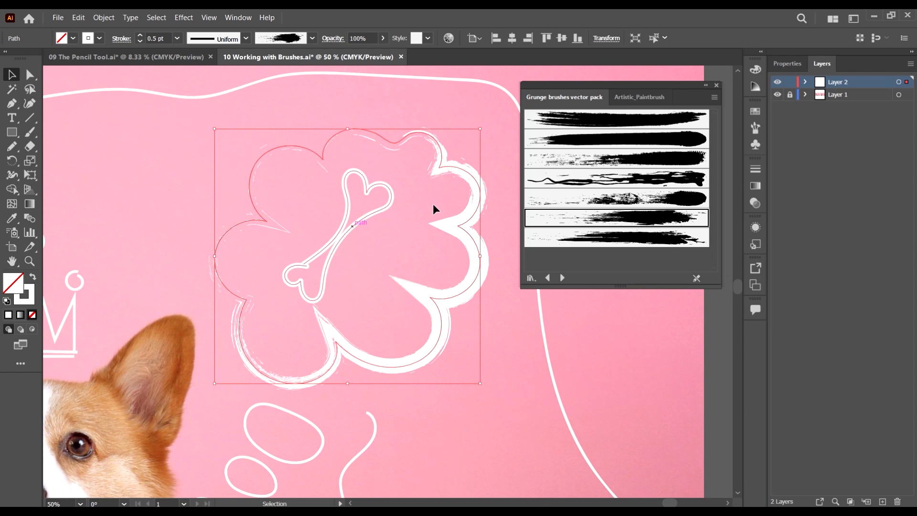
pyautogui.click(679, 204)
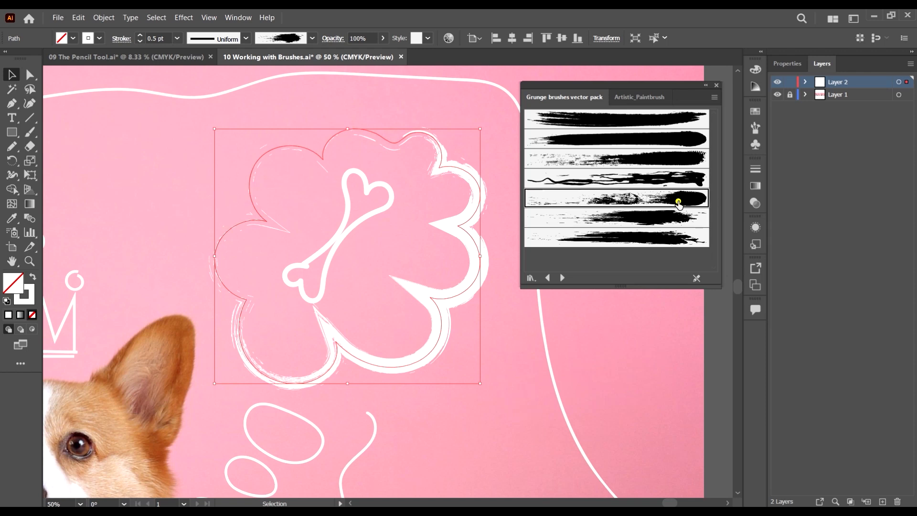
pyautogui.click(688, 161)
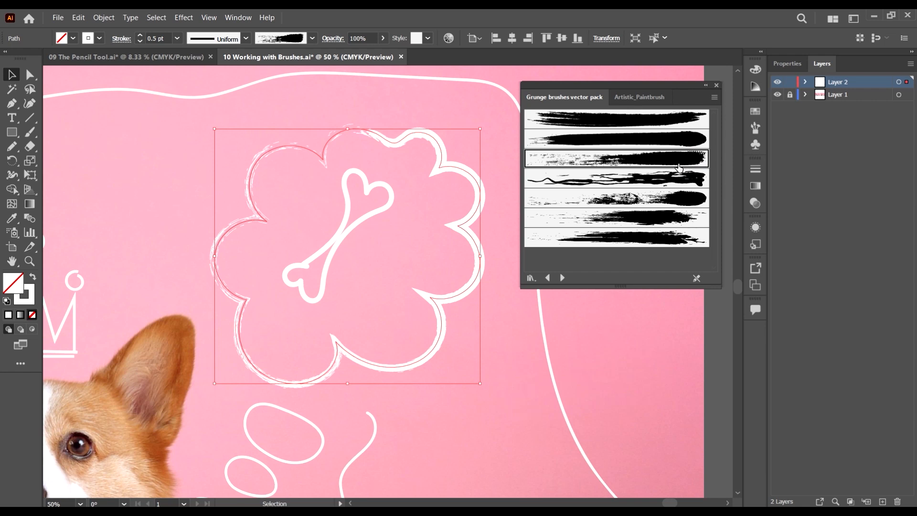
pyautogui.click(177, 38)
pyautogui.click(201, 74)
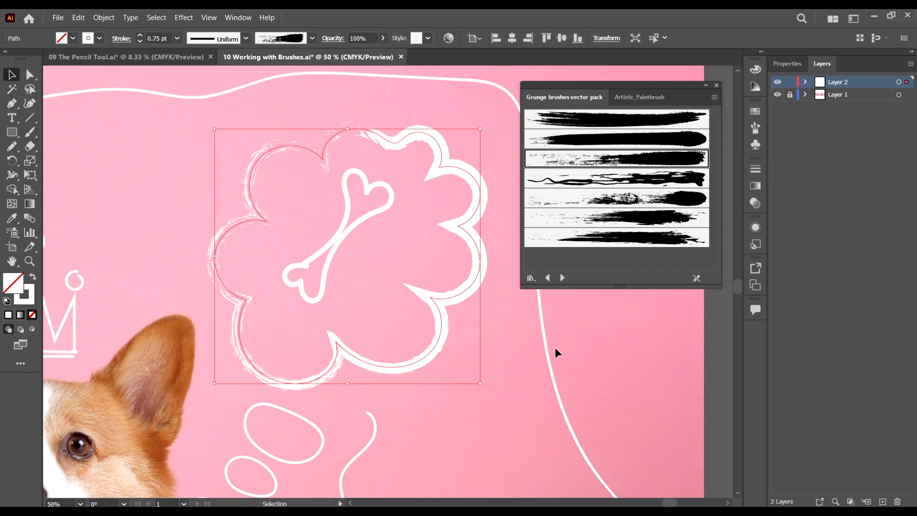
# - Round the thought cloud's two lower-right inner corners with live corners, to about 1.9 pt and 5.5 pt
pyautogui.click(516, 372)
pyautogui.click(436, 311)
pyautogui.scroll(3, 436, 311)
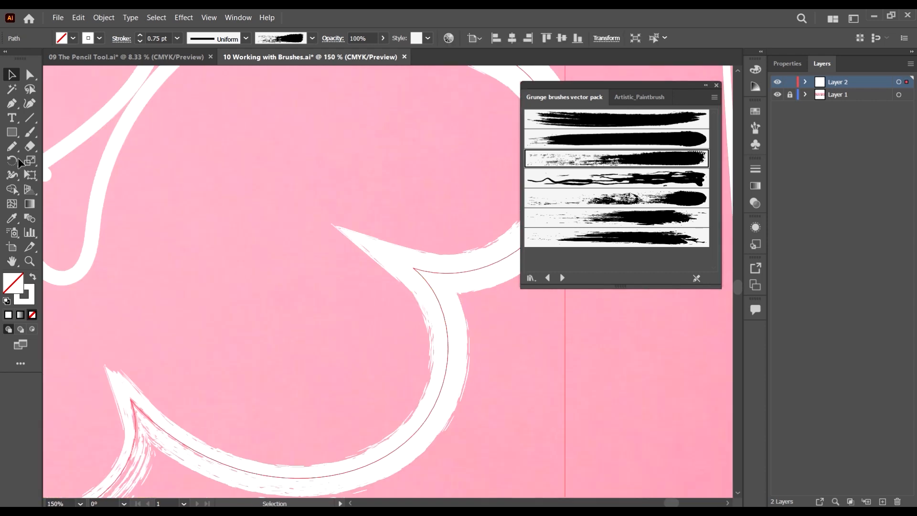
pyautogui.click(30, 75)
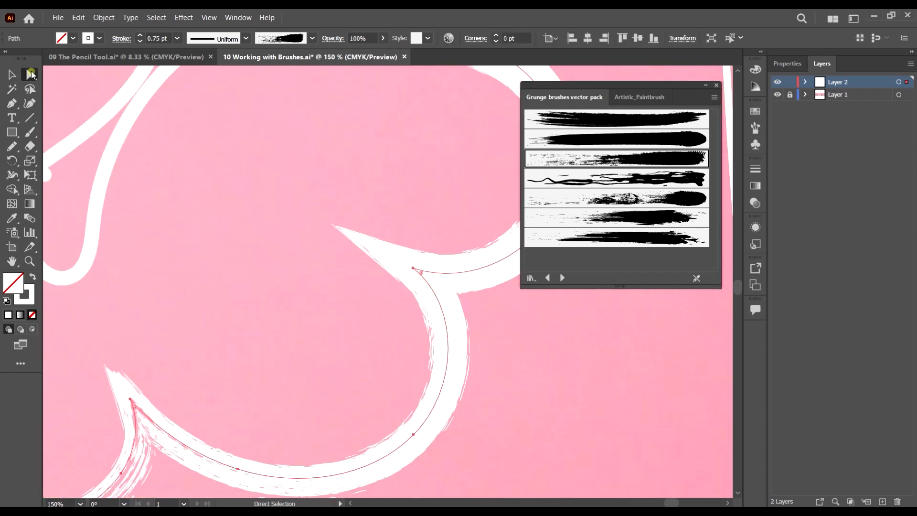
pyautogui.click(413, 269)
pyautogui.moveTo(421, 272); pyautogui.dragTo(423, 278)
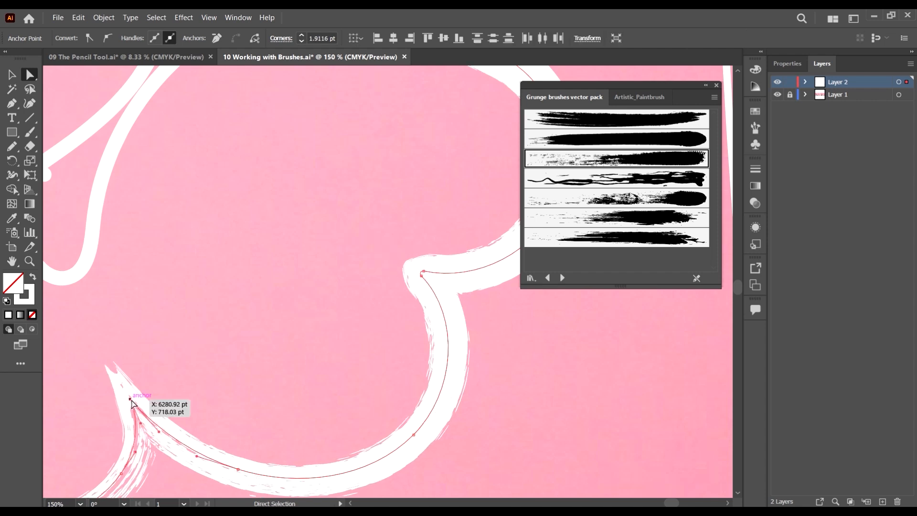
pyautogui.click(130, 399)
pyautogui.moveTo(135, 408); pyautogui.dragTo(143, 422)
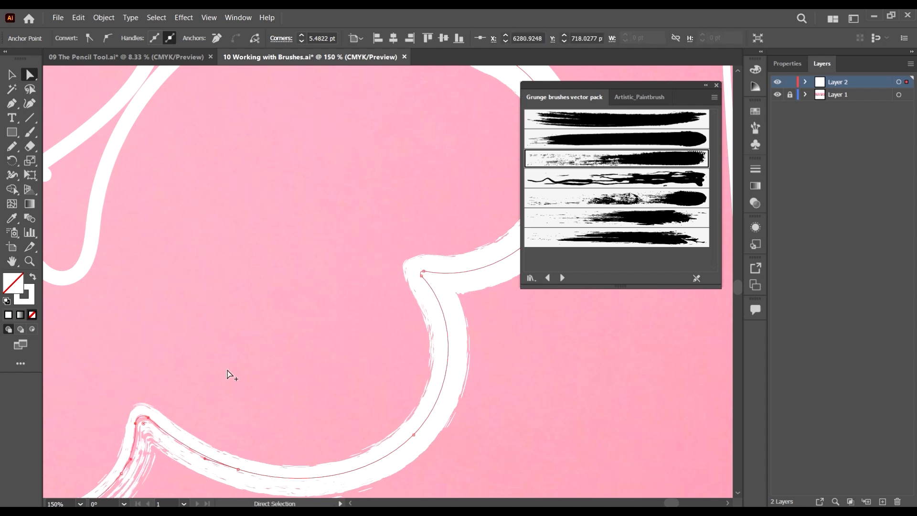
# - Round the thought cloud's remaining inner corners, the middle right one to about 6.2 pt, and deselect the cloud
pyautogui.scroll(-4, 232, 370)
pyautogui.scroll(4, 295, 288)
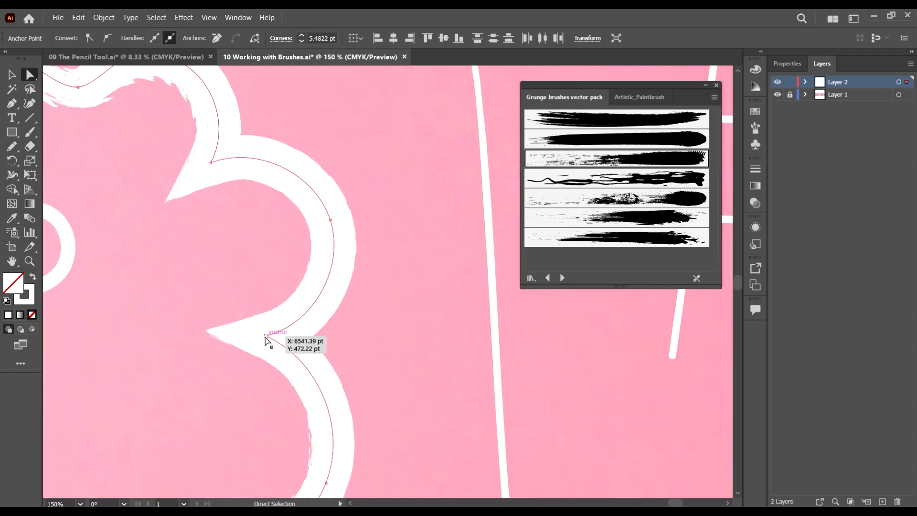
pyautogui.moveTo(266, 337); pyautogui.dragTo(279, 339)
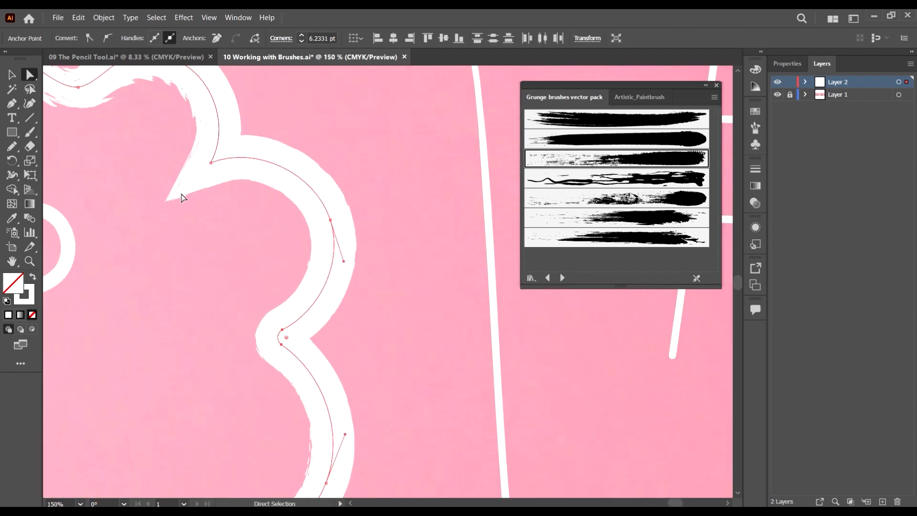
pyautogui.moveTo(211, 166)
pyautogui.mouseDown()
pyautogui.moveTo(218, 153)
pyautogui.moveTo(236, 159)
pyautogui.mouseUp()
pyautogui.scroll(-4, 215, 245)
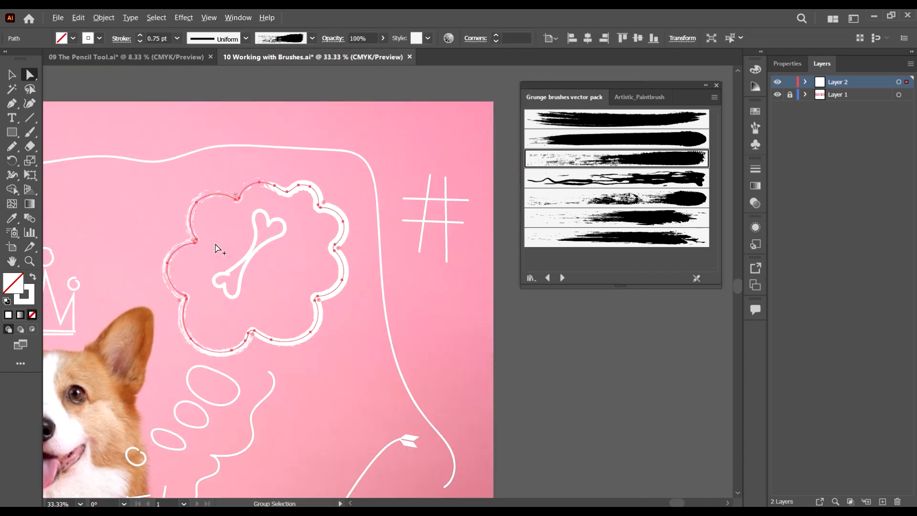
pyautogui.scroll(2, 217, 246)
pyautogui.click(12, 74)
pyautogui.scroll(-4, 406, 297)
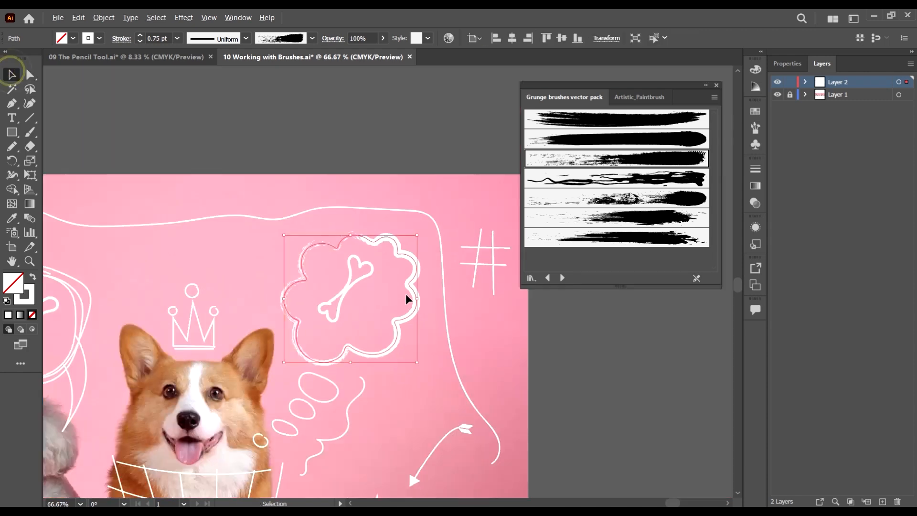
pyautogui.click(535, 367)
# - Try the fifth grunge brush on the hashtag beside the corgi's thought cloud and settle on the third grunge brush
pyautogui.scroll(-4, 385, 274)
pyautogui.scroll(4, 555, 335)
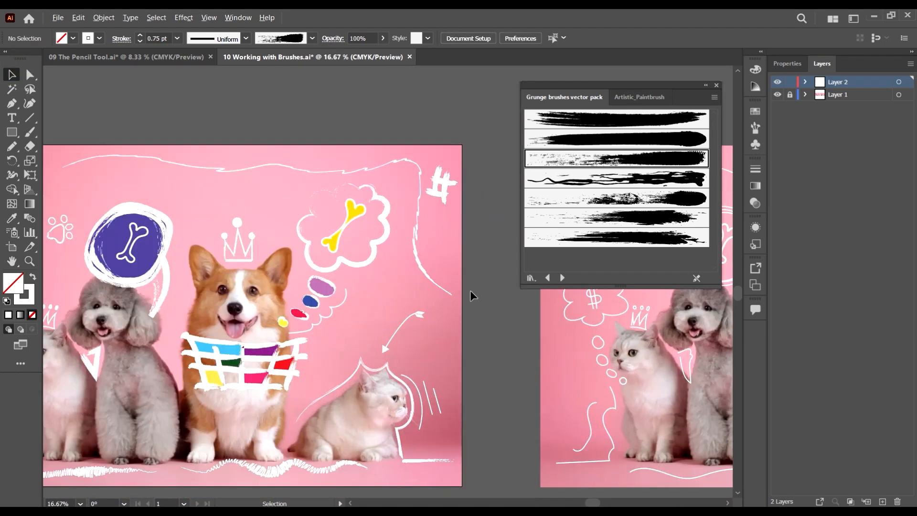
pyautogui.moveTo(518, 326); pyautogui.dragTo(138, 301)
pyautogui.moveTo(629, 299); pyautogui.dragTo(415, 336)
pyautogui.scroll(1, 414, 238)
pyautogui.scroll(2, 413, 237)
pyautogui.moveTo(477, 147); pyautogui.dragTo(407, 243)
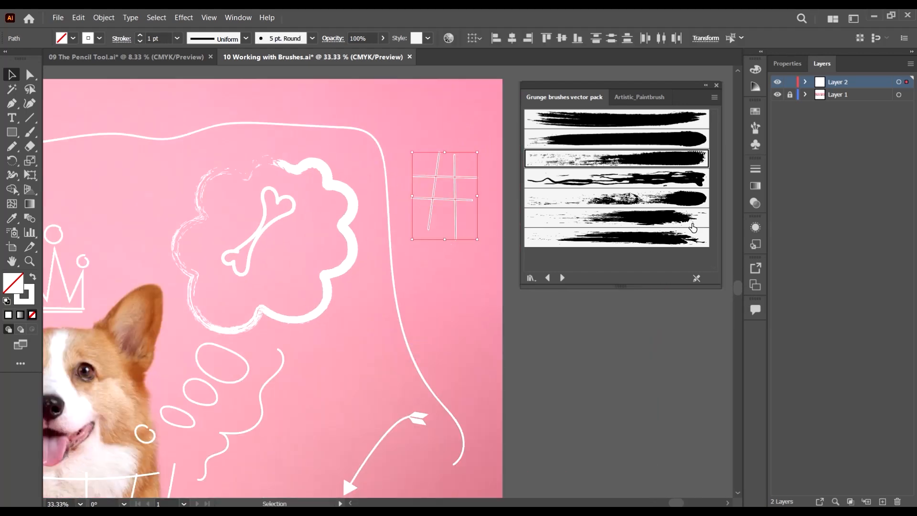
pyautogui.click(681, 205)
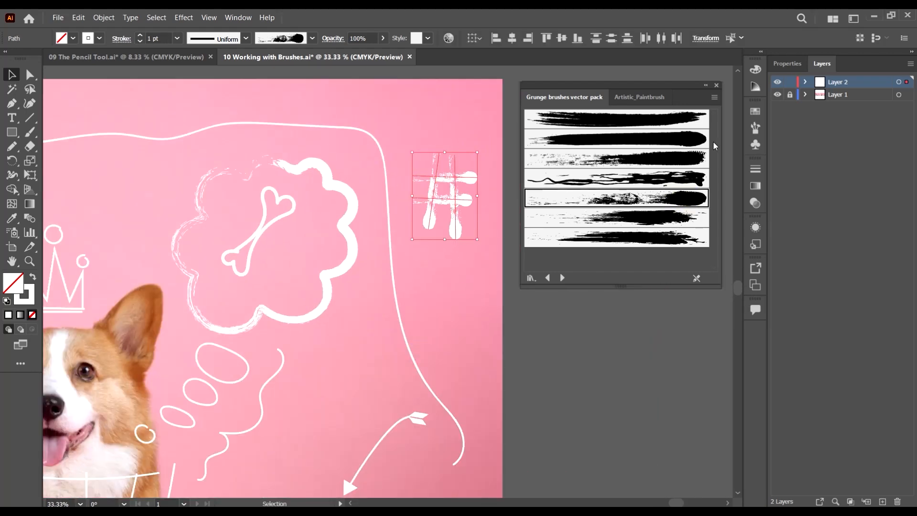
pyautogui.click(686, 154)
pyautogui.click(626, 351)
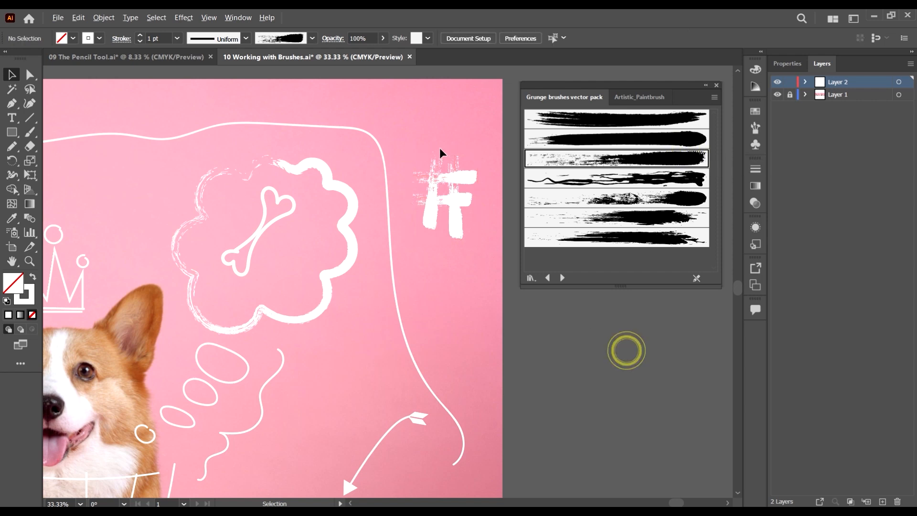
# - Apply the third grunge brush to the hashtag above the cat's dollar cloud
pyautogui.scroll(-3, 439, 148)
pyautogui.scroll(2, 151, 207)
pyautogui.moveTo(201, 148); pyautogui.dragTo(270, 218)
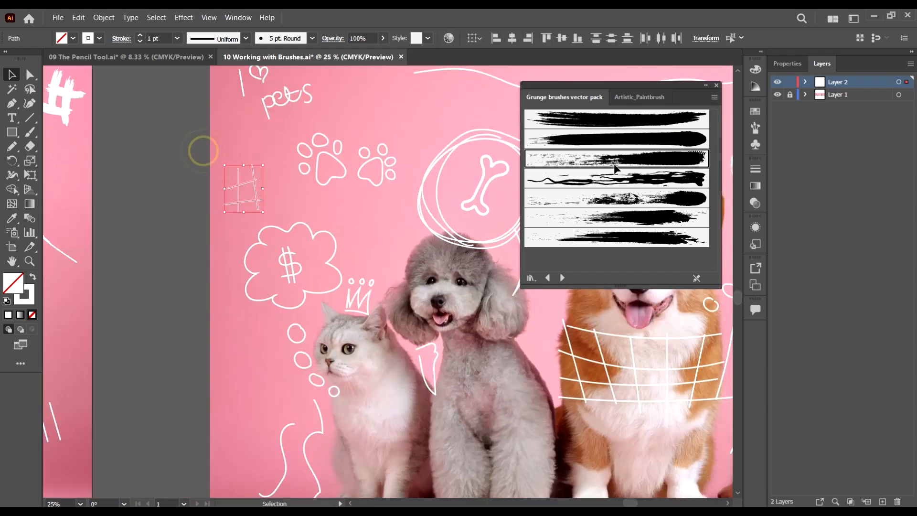
pyautogui.click(686, 164)
pyautogui.click(168, 121)
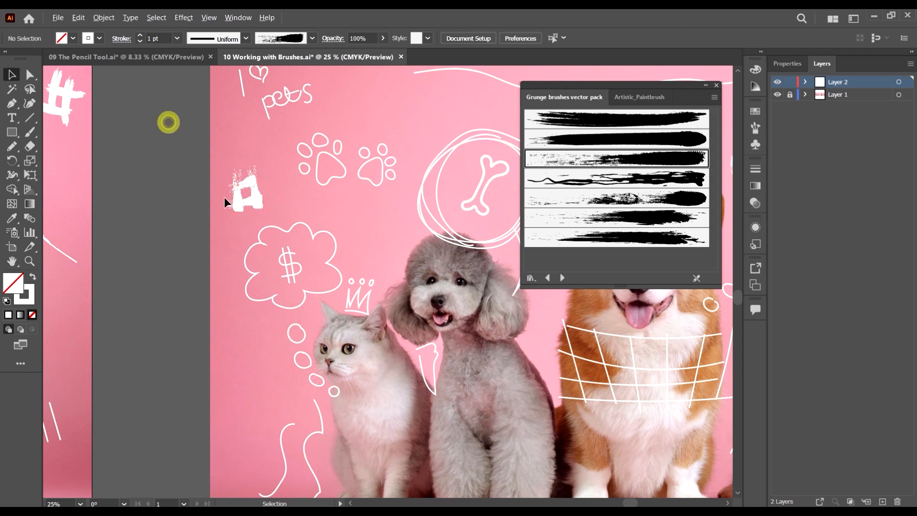
# - Open the 6d Art Pen Brushes library from the Wacom 6D Brushes collection
pyautogui.scroll(-2, 224, 197)
pyautogui.scroll(1, 165, 202)
pyautogui.scroll(2, 159, 173)
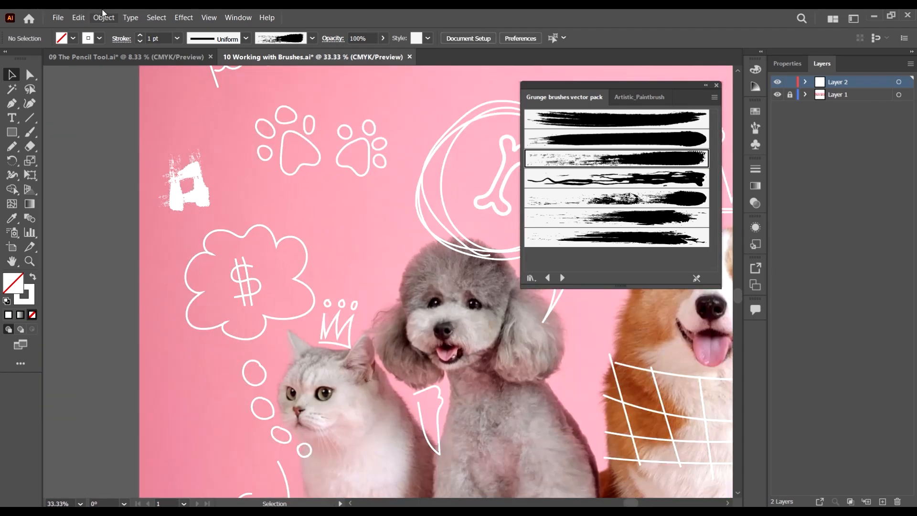
pyautogui.click(251, 18)
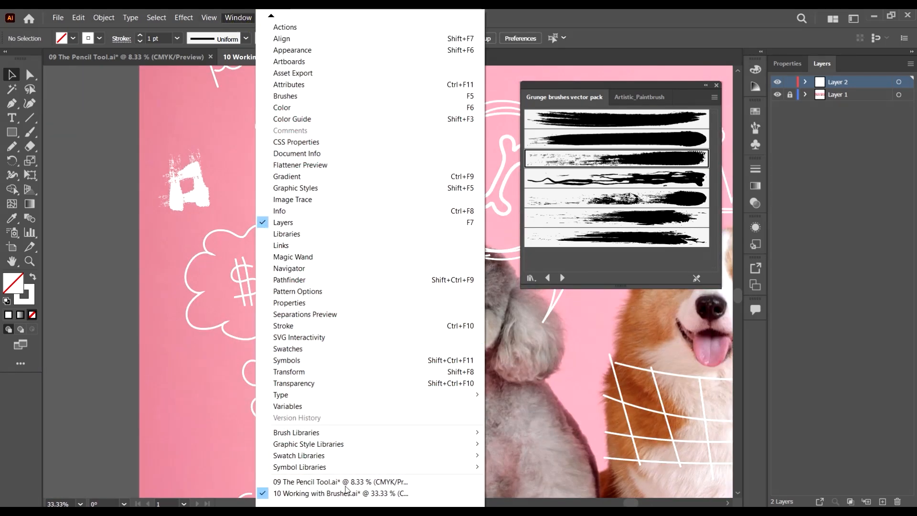
pyautogui.moveTo(463, 432)
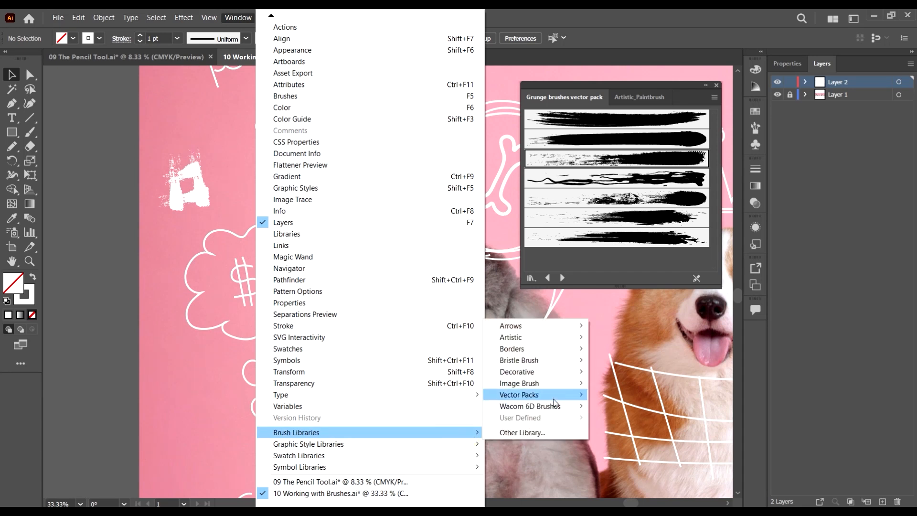
pyautogui.moveTo(561, 410)
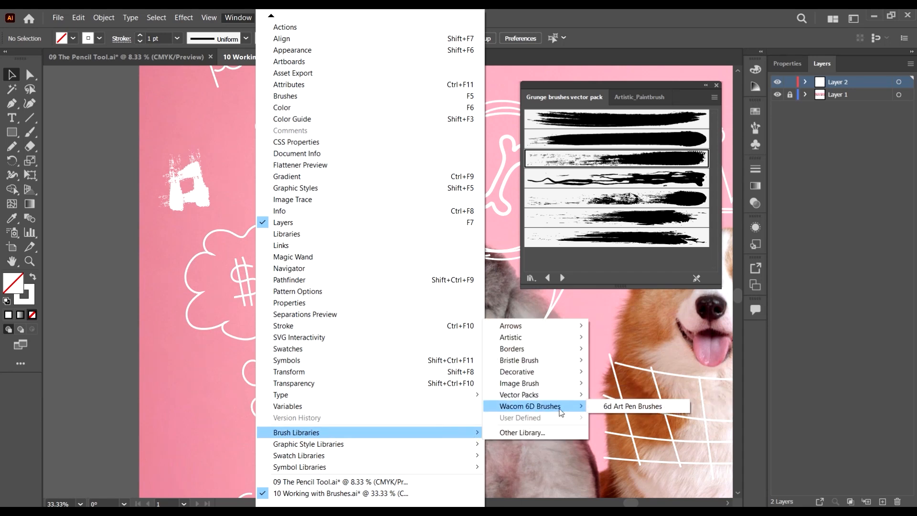
pyautogui.click(638, 408)
# - Lengthen the small hashtag's vertical strokes, extending the right one at both ends and the left one upward
pyautogui.scroll(-3, 205, 202)
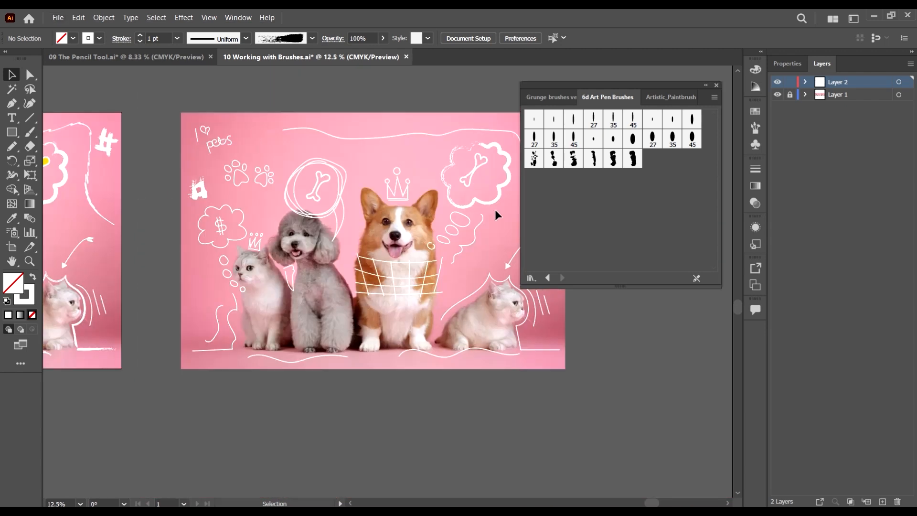
pyautogui.scroll(1, 380, 194)
pyautogui.scroll(4, 97, 180)
pyautogui.press('a')
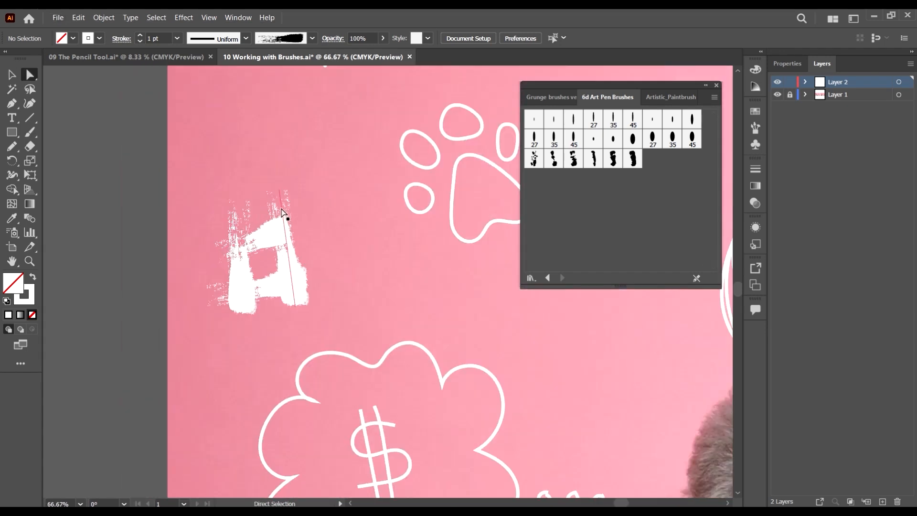
pyautogui.click(280, 199)
pyautogui.moveTo(279, 191); pyautogui.dragTo(279, 168)
pyautogui.moveTo(295, 307); pyautogui.dragTo(295, 349)
pyautogui.click(241, 212)
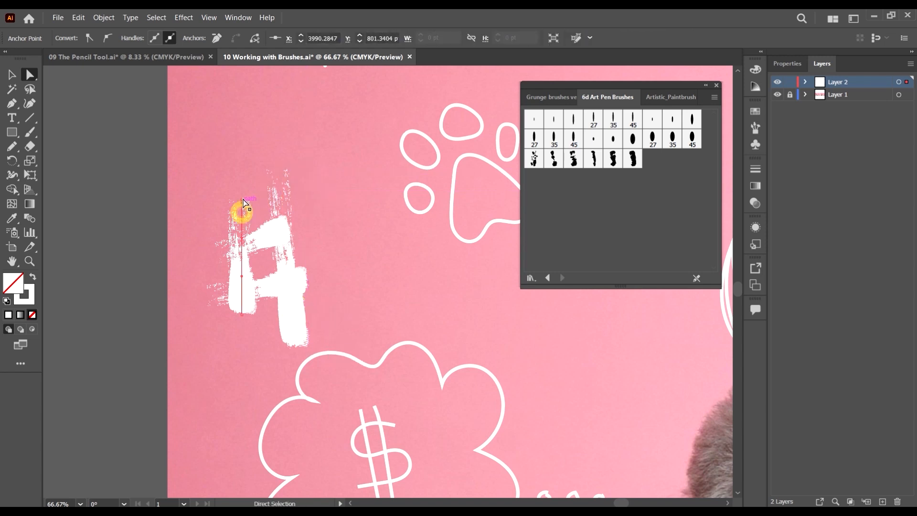
pyautogui.click(242, 199)
pyautogui.moveTo(241, 201); pyautogui.dragTo(238, 180)
# - Lengthen the upper crossbar of the small hashtag and deselect it
pyautogui.scroll(-2, 233, 279)
pyautogui.click(251, 254)
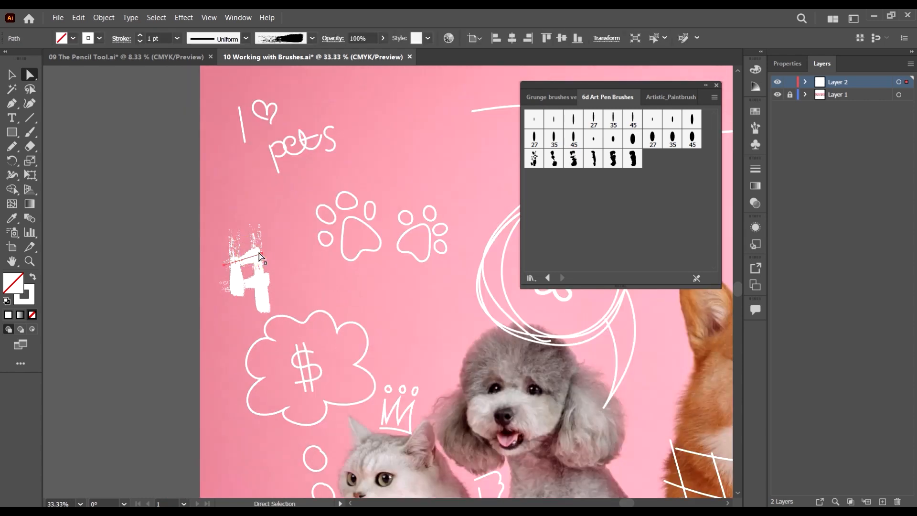
pyautogui.moveTo(260, 257); pyautogui.dragTo(209, 262)
pyautogui.click(147, 344)
pyautogui.scroll(-1, 52, 177)
pyautogui.click(11, 74)
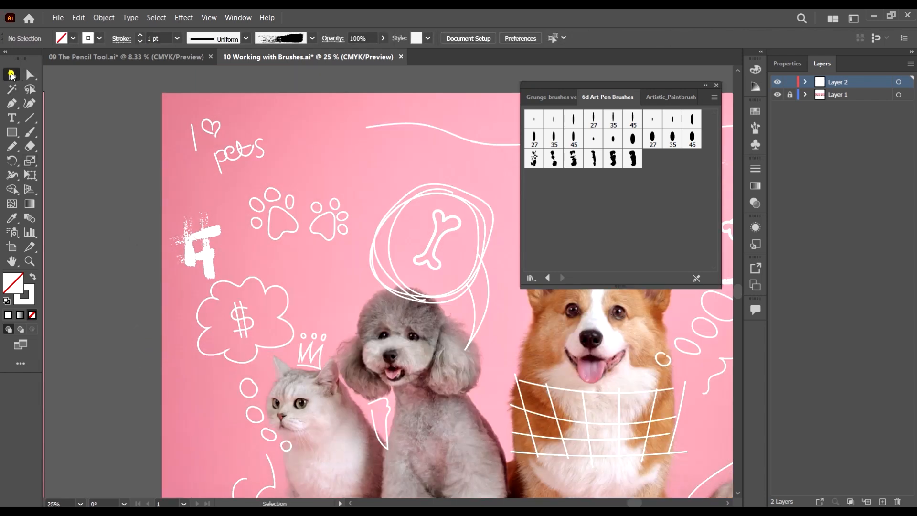
# - Try a size 27 6d art pen brush on the smaller paw's pad and settle on the small one without a number
pyautogui.hscroll(8, 296, 241)
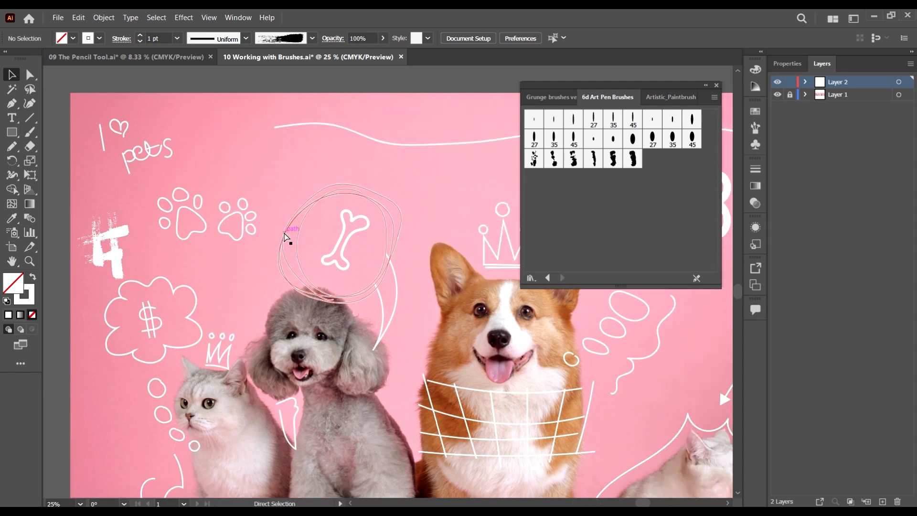
pyautogui.hscroll(-5, 118, 256)
pyautogui.scroll(4, 250, 245)
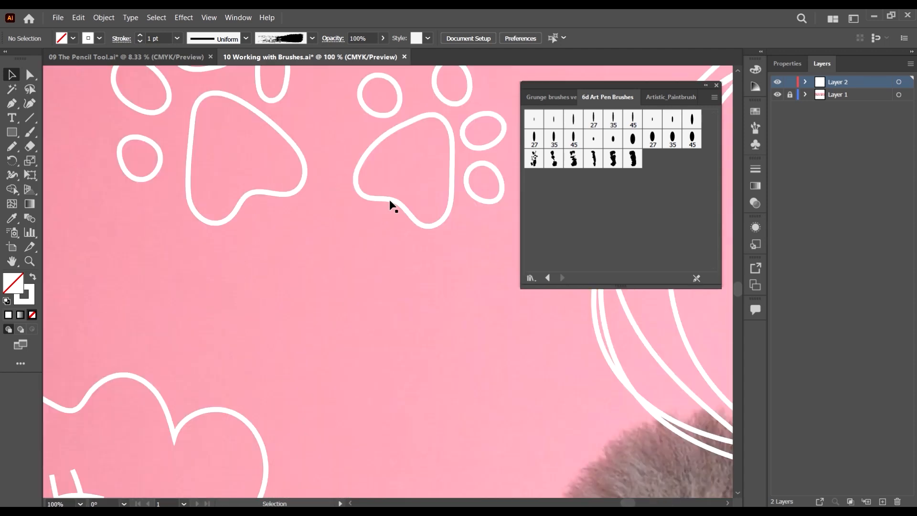
pyautogui.click(391, 201)
pyautogui.click(653, 140)
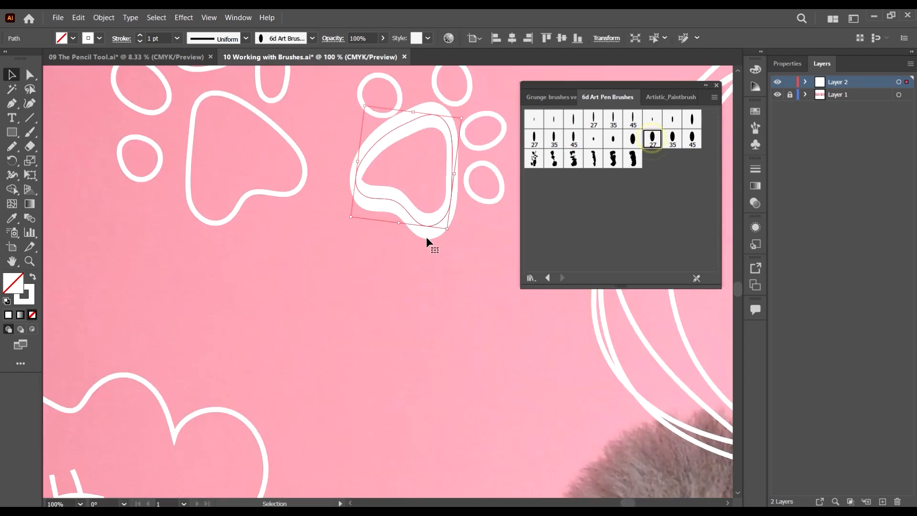
pyautogui.click(617, 143)
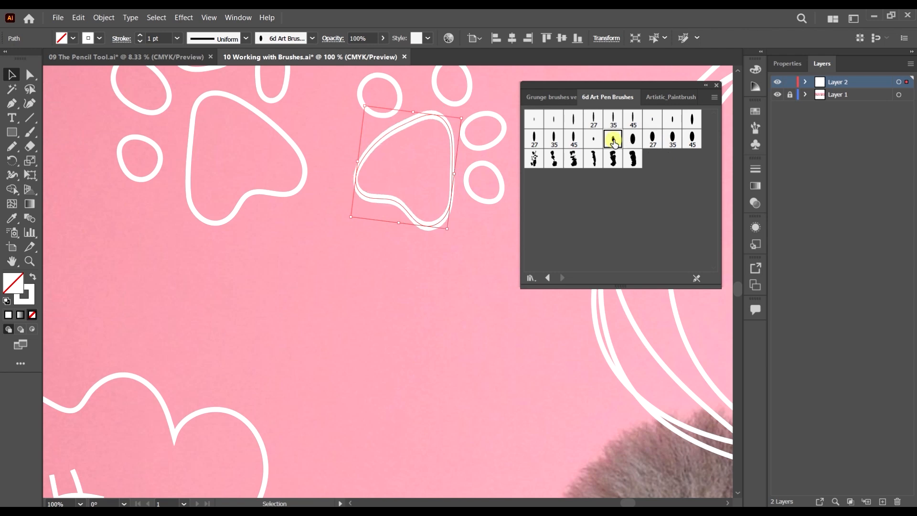
pyautogui.click(422, 292)
# - Apply the same small 6d art pen brush to the larger paw's pad
pyautogui.scroll(2, 432, 204)
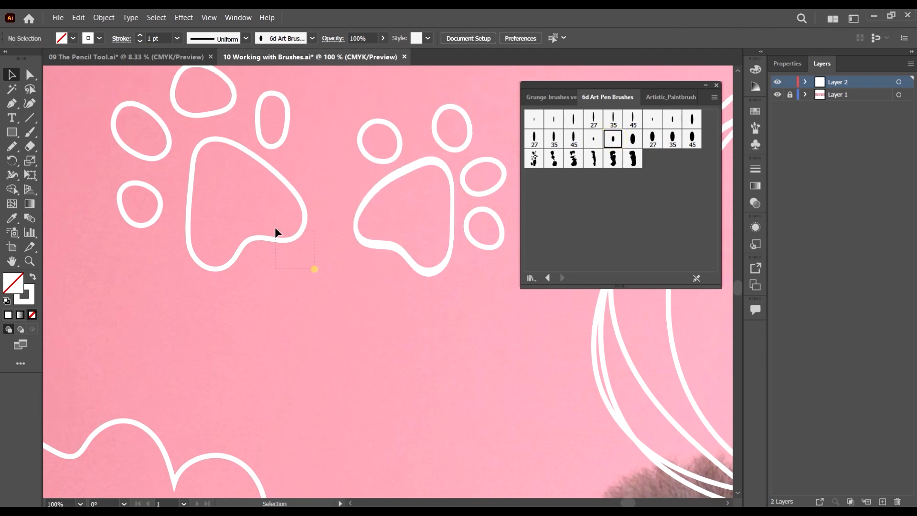
pyautogui.moveTo(314, 268); pyautogui.dragTo(276, 231)
pyautogui.click(615, 141)
pyautogui.scroll(2, 293, 219)
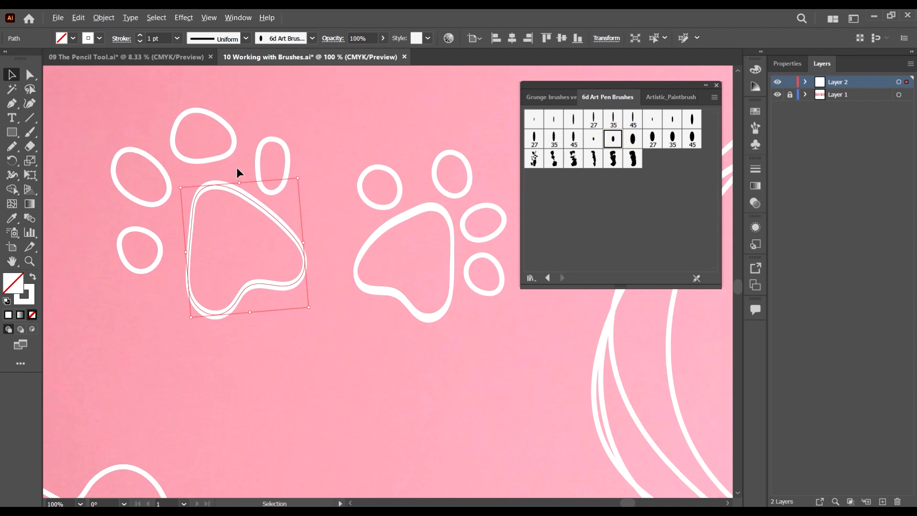
# - Apply the small 6d art pen brush to the toes of both paws, leaving the two pads out of the selection
pyautogui.scroll(-1, 239, 172)
pyautogui.moveTo(113, 109)
pyautogui.mouseDown()
pyautogui.moveTo(417, 270)
pyautogui.moveTo(379, 301)
pyautogui.mouseUp()
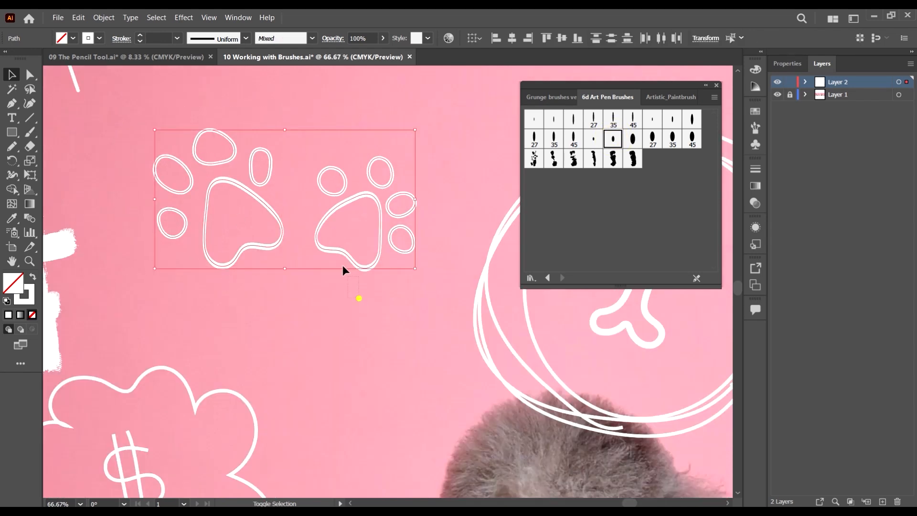
pyautogui.moveTo(343, 266); pyautogui.dragTo(339, 259)
pyautogui.moveTo(281, 288); pyautogui.dragTo(263, 248)
pyautogui.click(613, 141)
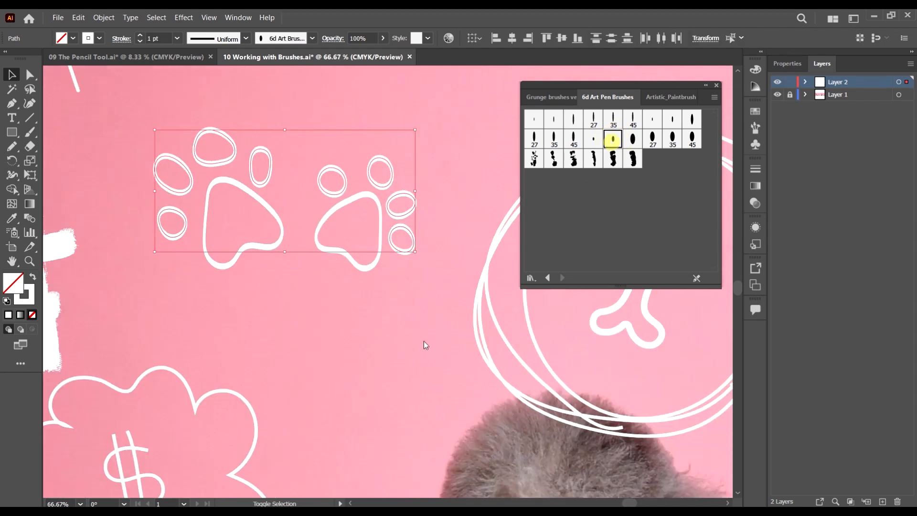
pyautogui.click(375, 360)
pyautogui.scroll(-3, 354, 208)
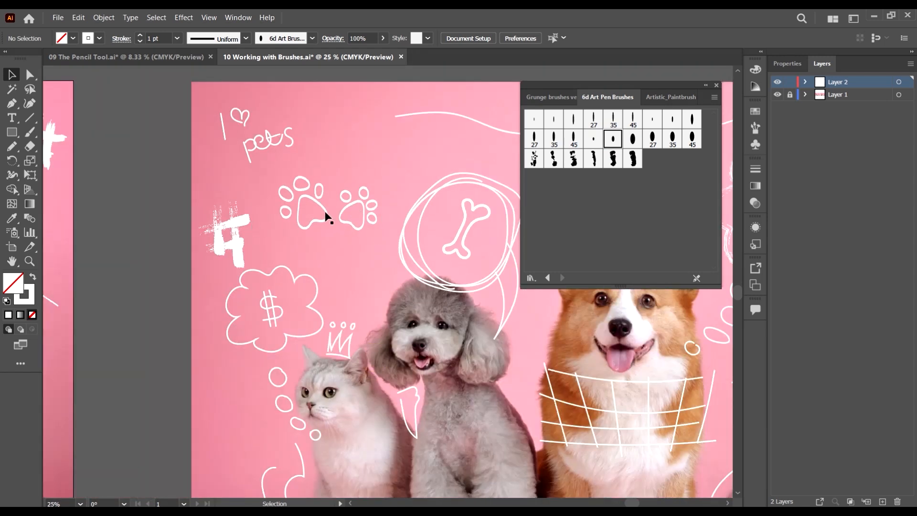
pyautogui.scroll(-3, 308, 214)
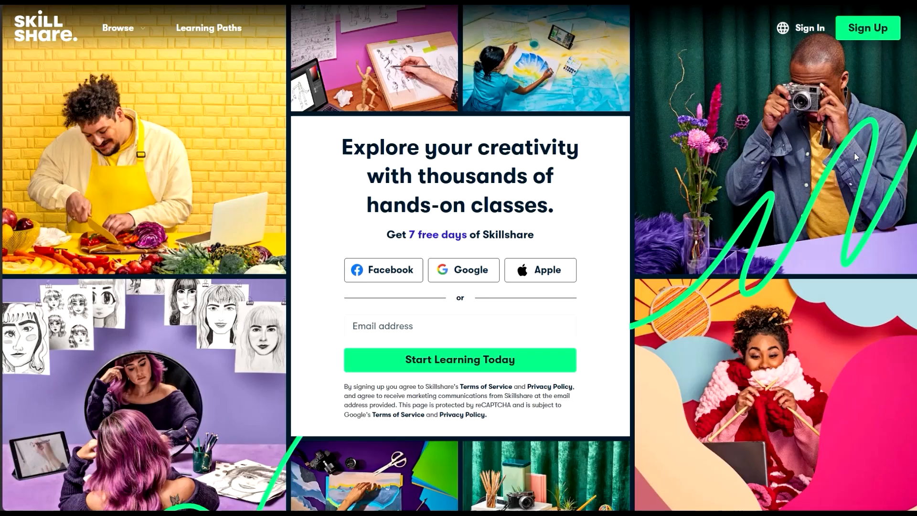
pyautogui.scroll(-6, 854, 152)
pyautogui.scroll(-15, 865, 154)
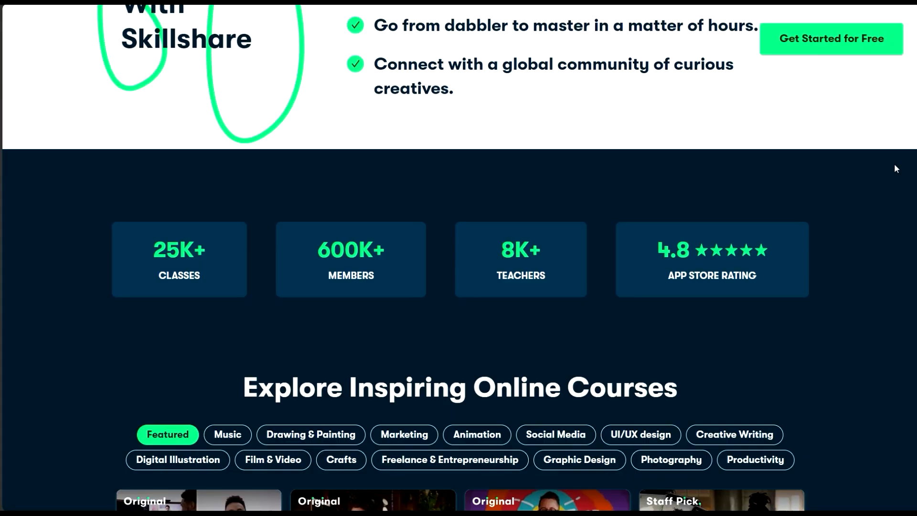
pyautogui.scroll(-12, 899, 163)
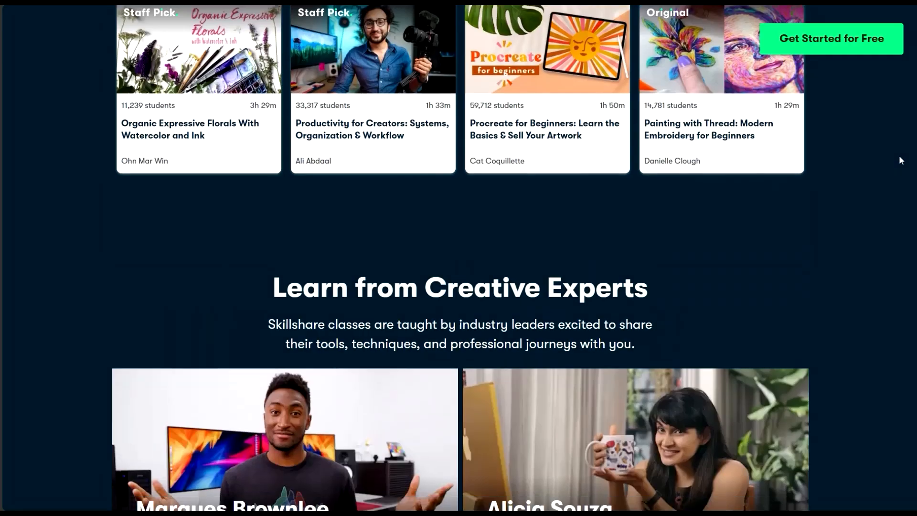
# - Look through the Skillshare home page and the online classes listing, including its last page, 1887
pyautogui.scroll(-12, 902, 154)
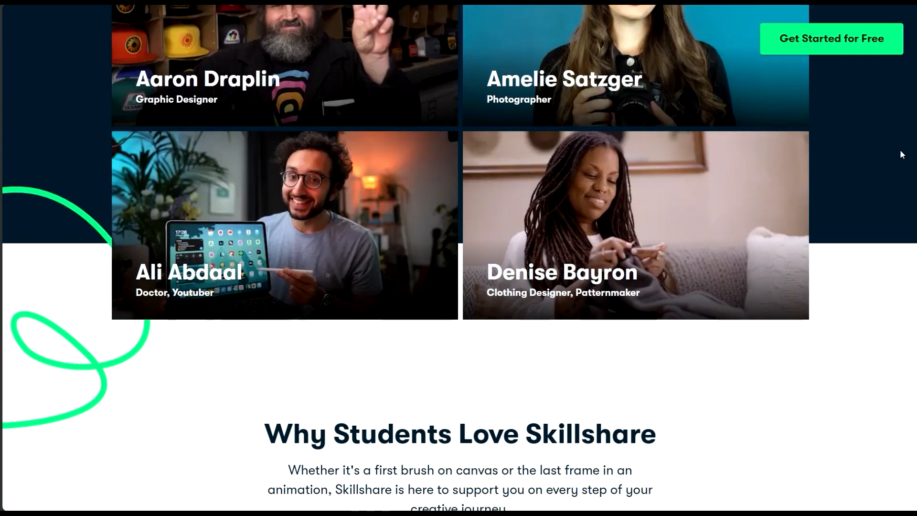
pyautogui.scroll(-8, 902, 156)
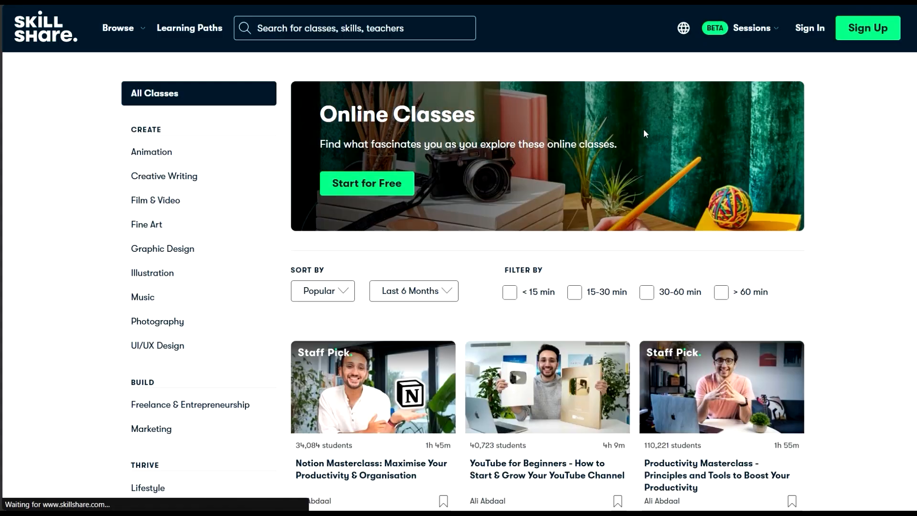
pyautogui.scroll(-15, 644, 131)
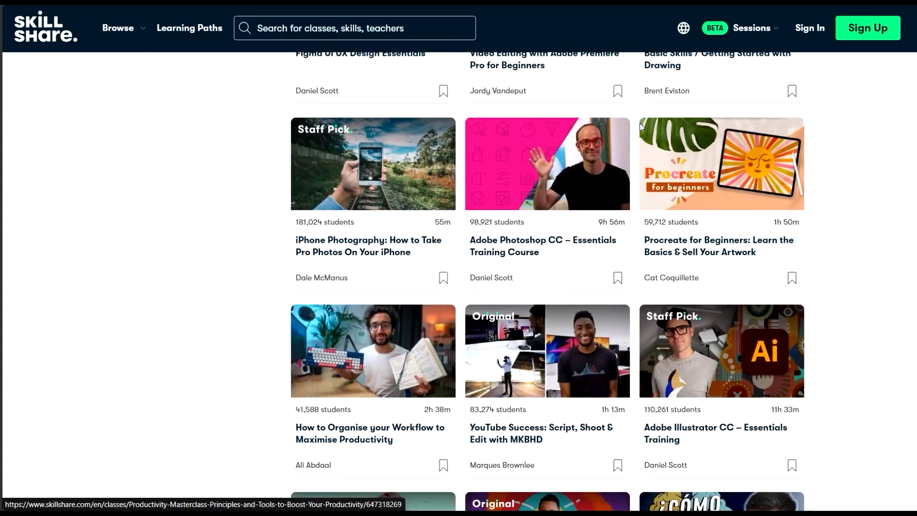
pyautogui.scroll(-3, 640, 127)
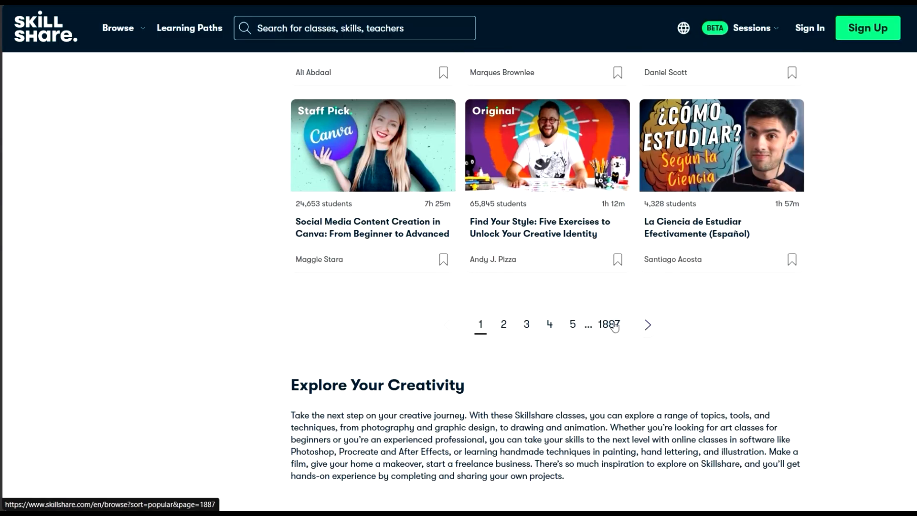
pyautogui.scroll(-6, 616, 215)
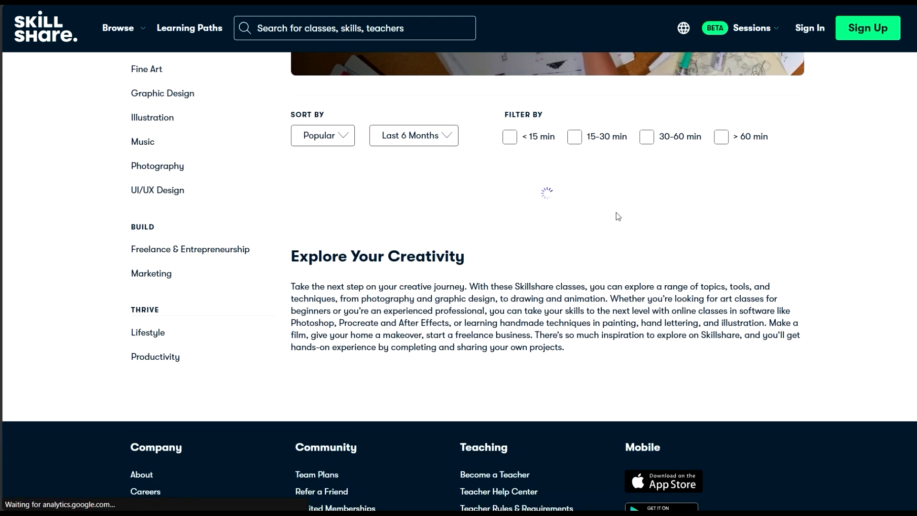
pyautogui.scroll(5, 616, 211)
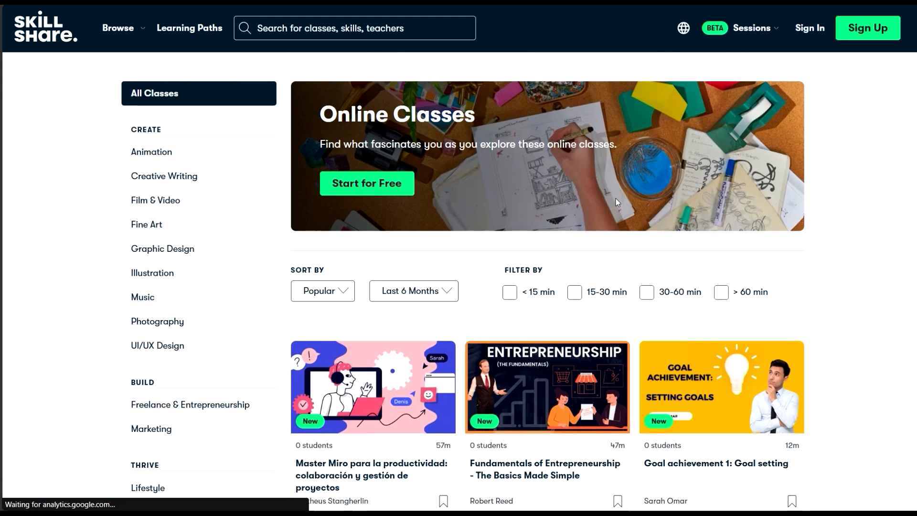
pyautogui.scroll(-4, 615, 199)
pyautogui.scroll(-2, 616, 201)
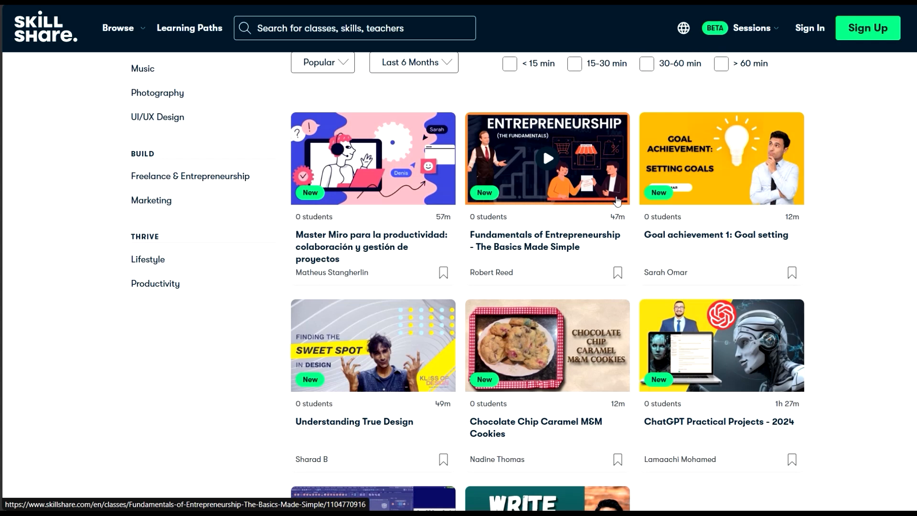
pyautogui.scroll(-3, 618, 200)
pyautogui.scroll(-2, 617, 198)
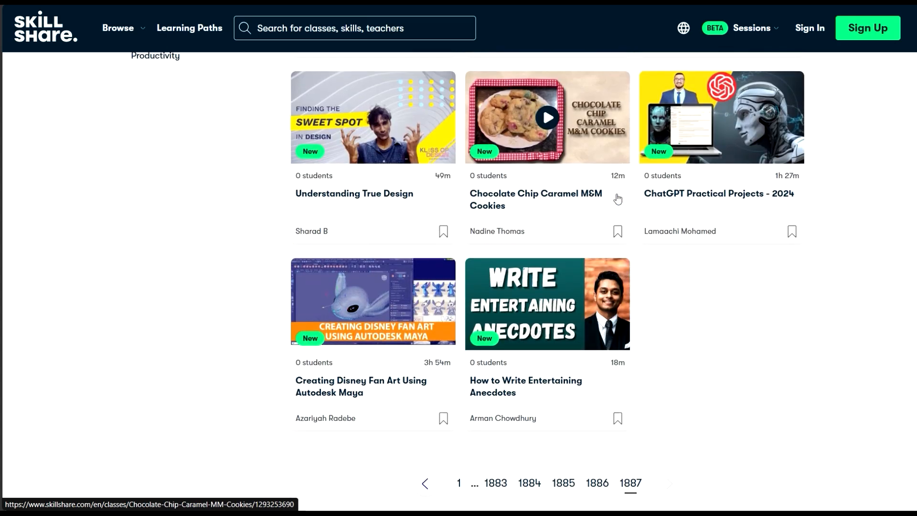
pyautogui.scroll(2, 537, 267)
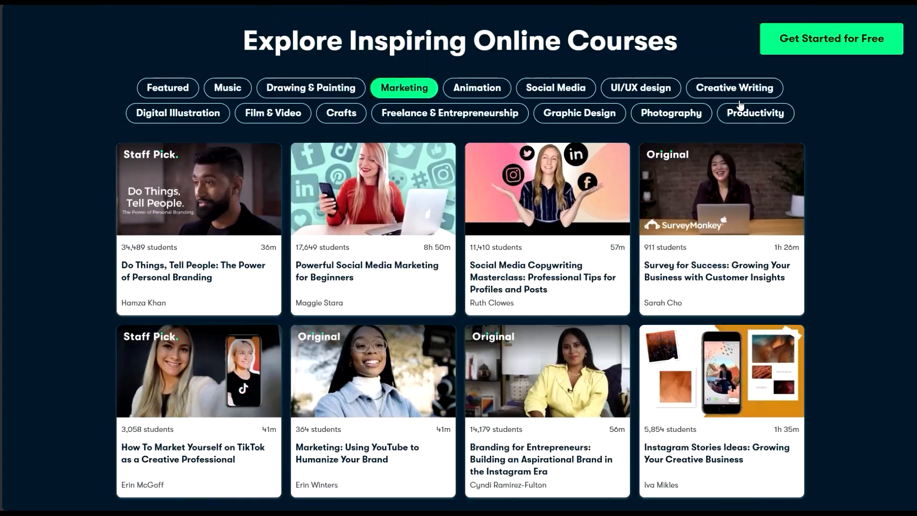
# - Browse the home page's courses by category: Animation, Social Media, UI/UX design, Creative Writing and Digital Illustration
pyautogui.scroll(-1, 720, 94)
pyautogui.scroll(2, 526, 114)
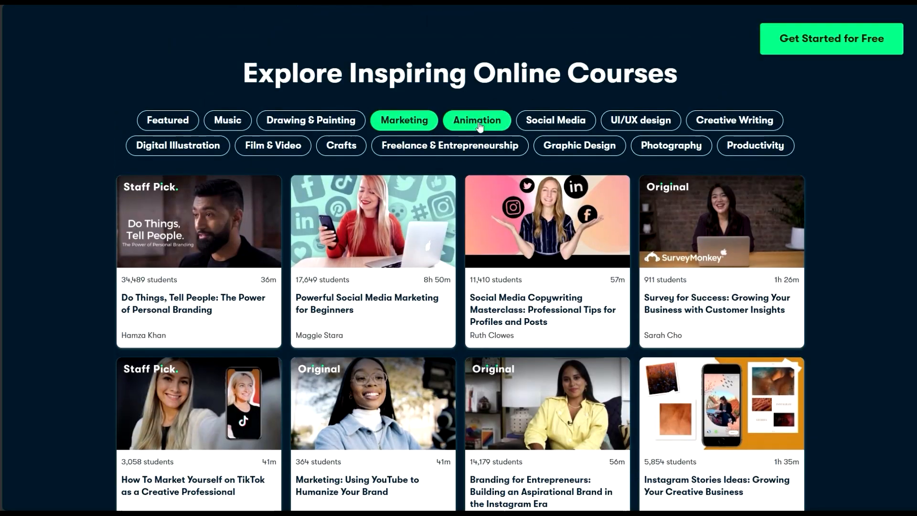
pyautogui.click(477, 119)
pyautogui.click(557, 122)
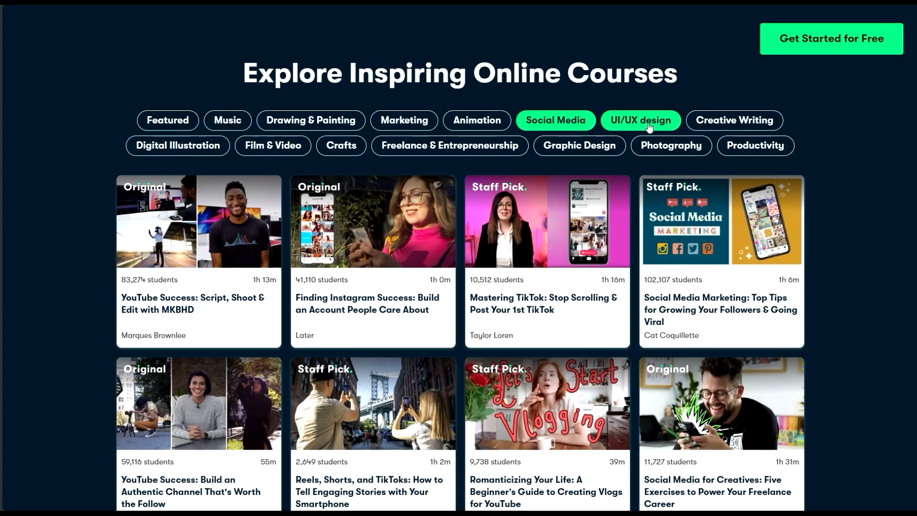
pyautogui.click(648, 124)
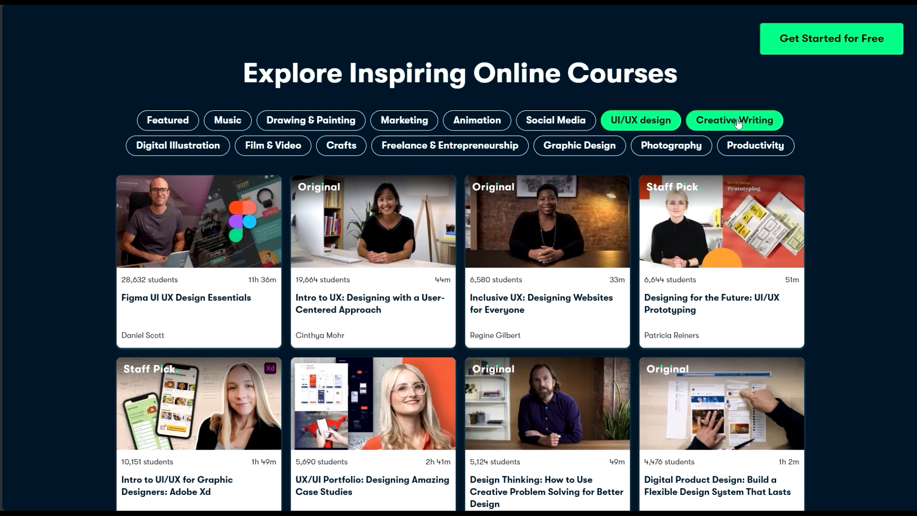
pyautogui.click(759, 122)
pyautogui.click(206, 151)
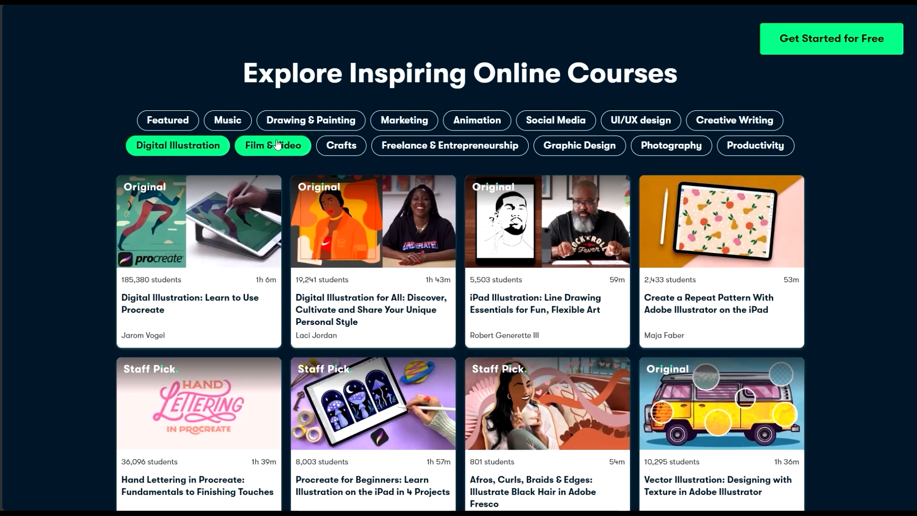
# - Browse the Film & Video, Crafts, Freelance & Entrepreneurship, Graphic Design, Photography and Productivity course categories
pyautogui.click(281, 146)
pyautogui.click(343, 155)
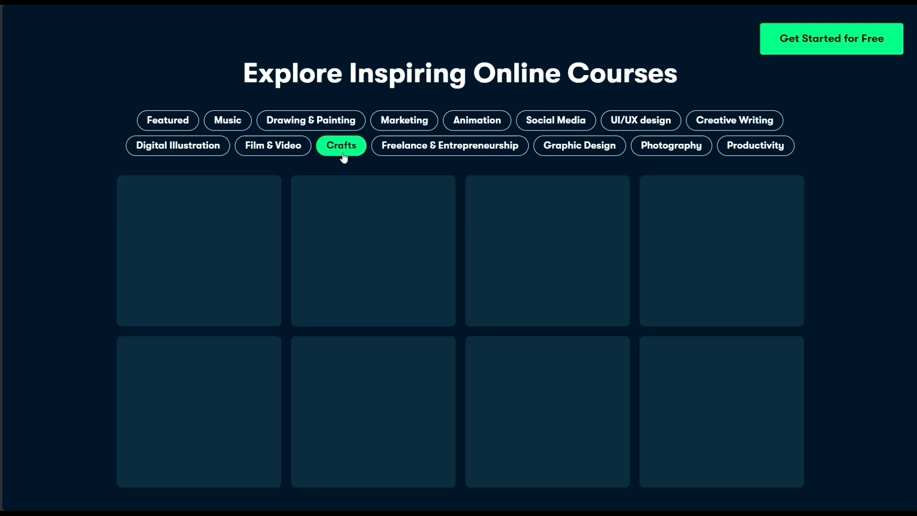
pyautogui.click(462, 150)
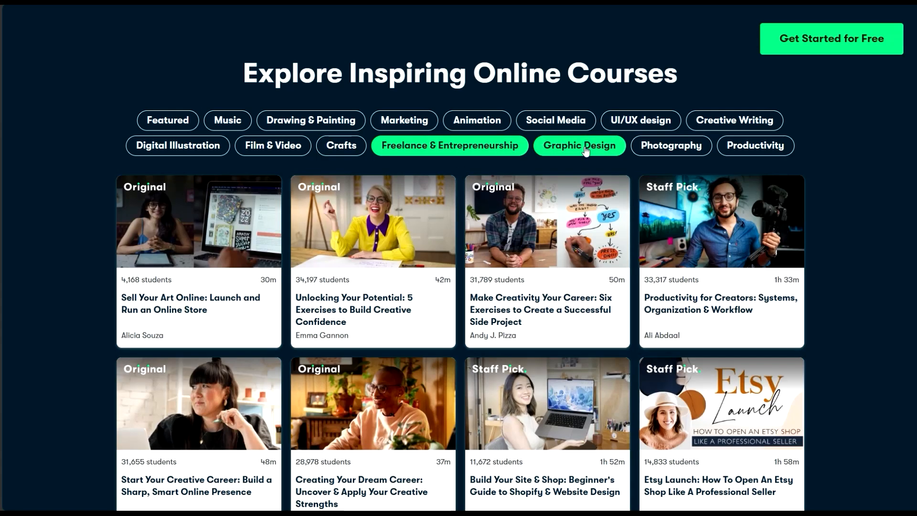
pyautogui.click(584, 149)
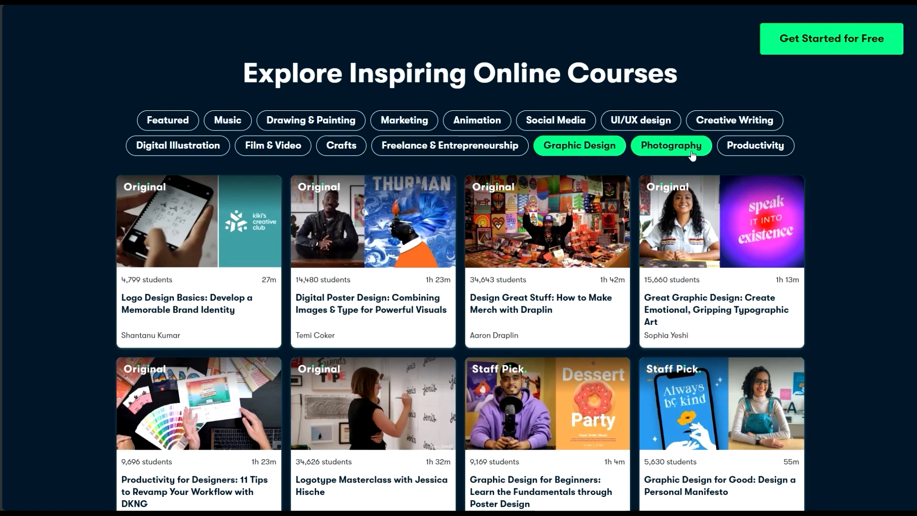
pyautogui.click(692, 156)
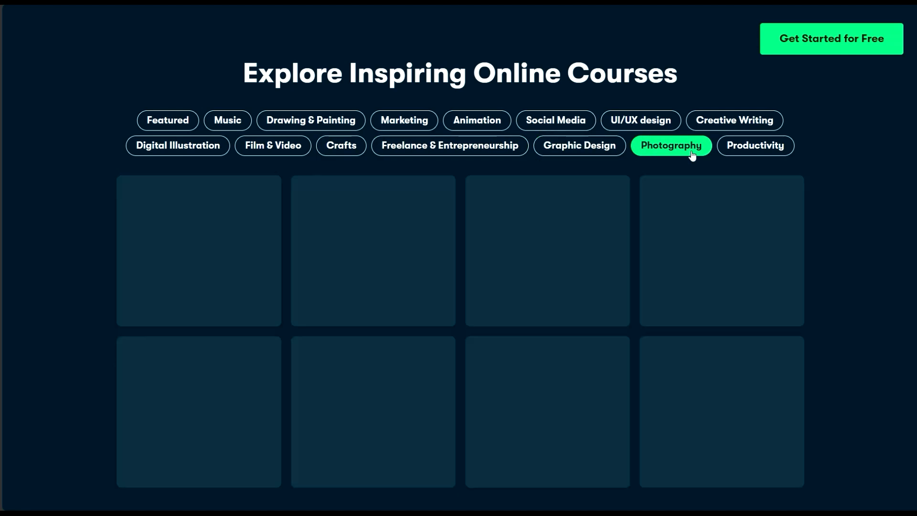
pyautogui.click(746, 151)
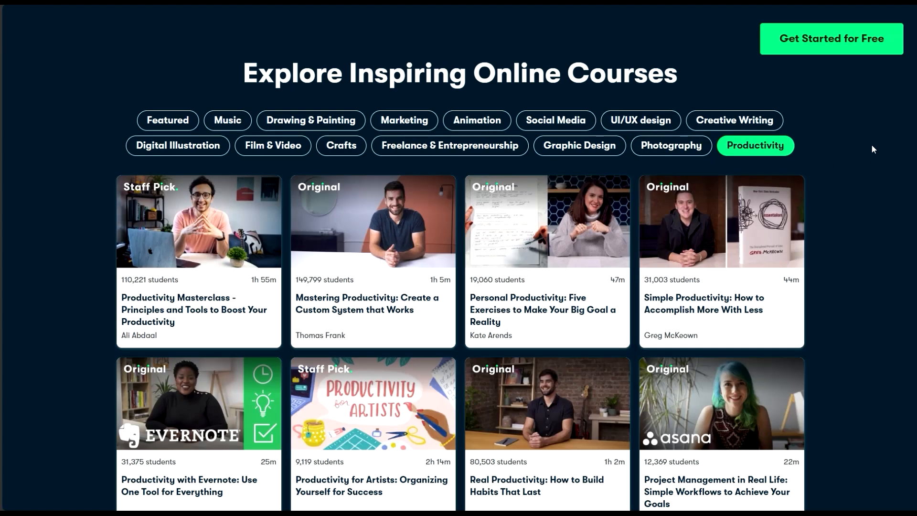
# - Open the All Classes page and look through its featured, popular and trending classes
pyautogui.scroll(20, 873, 145)
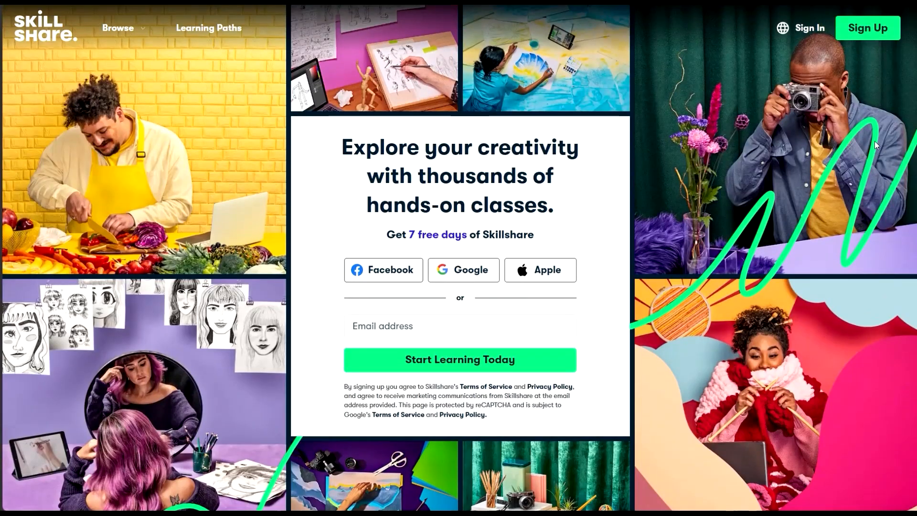
pyautogui.moveTo(146, 30)
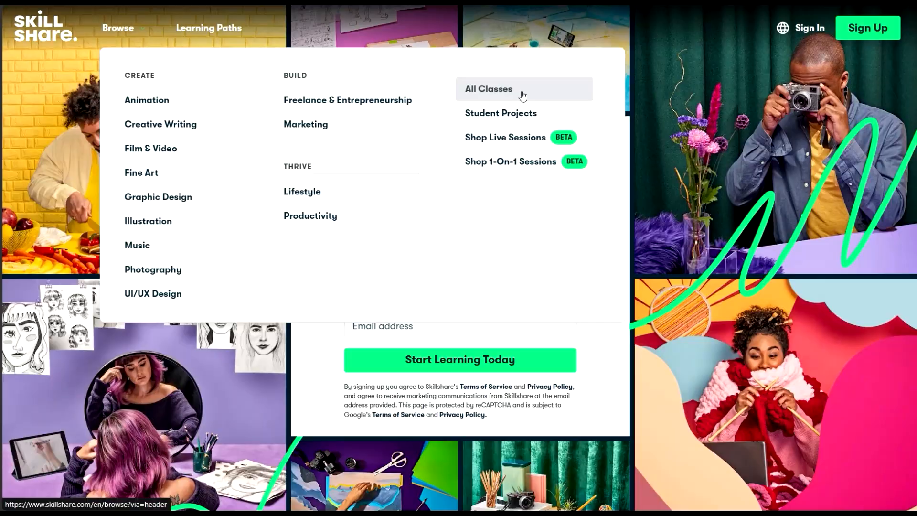
pyautogui.click(522, 91)
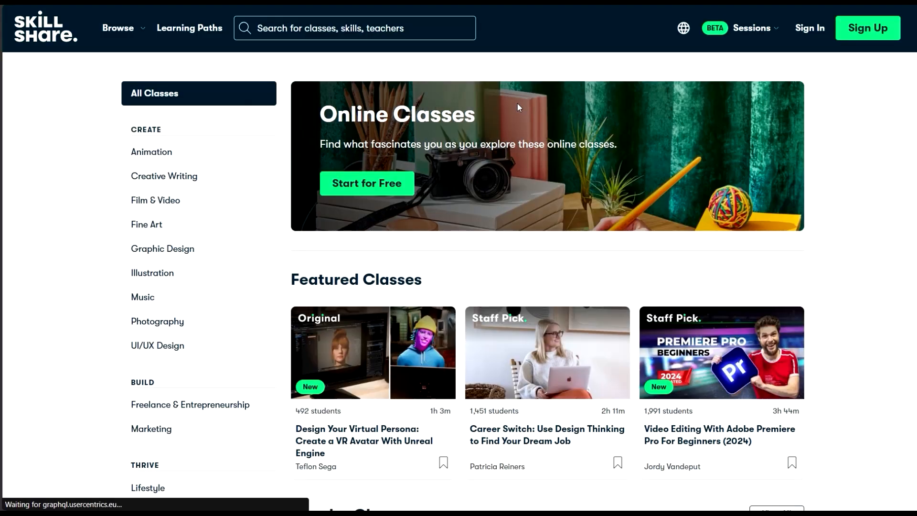
pyautogui.scroll(-5, 517, 105)
pyautogui.scroll(-10, 517, 105)
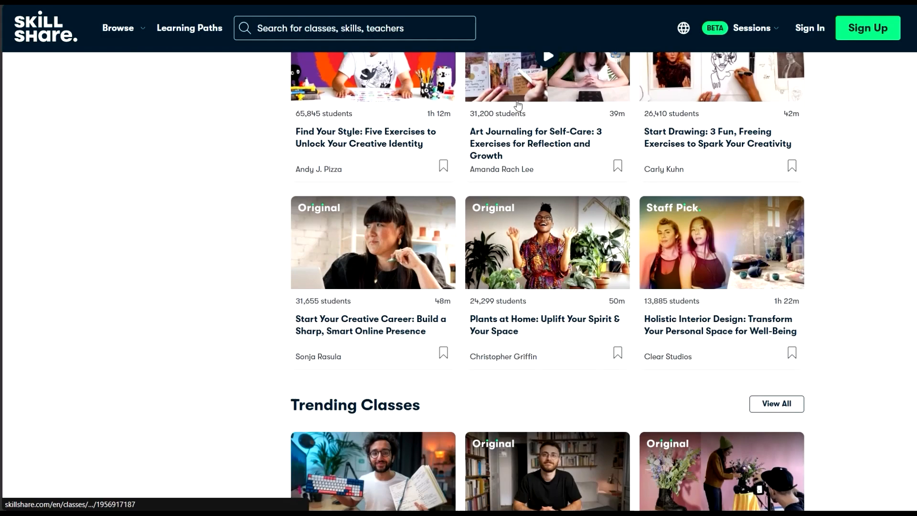
pyautogui.scroll(-5, 516, 96)
pyautogui.scroll(10, 517, 91)
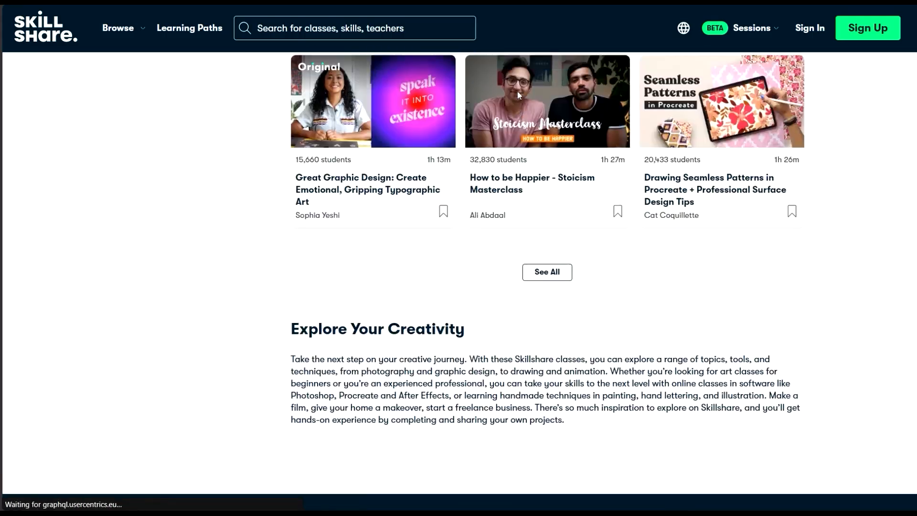
pyautogui.scroll(5, 521, 84)
pyautogui.scroll(-7, 522, 84)
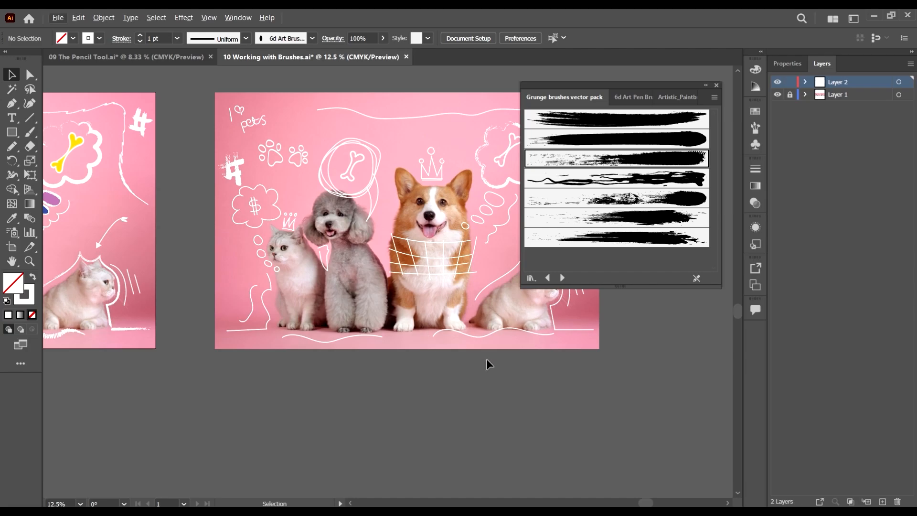
# - In Adobe Illustrator, look through the brush library categories, open the Artistic_Ink library and examine its brushes
pyautogui.scroll(1, 497, 336)
pyautogui.click(236, 21)
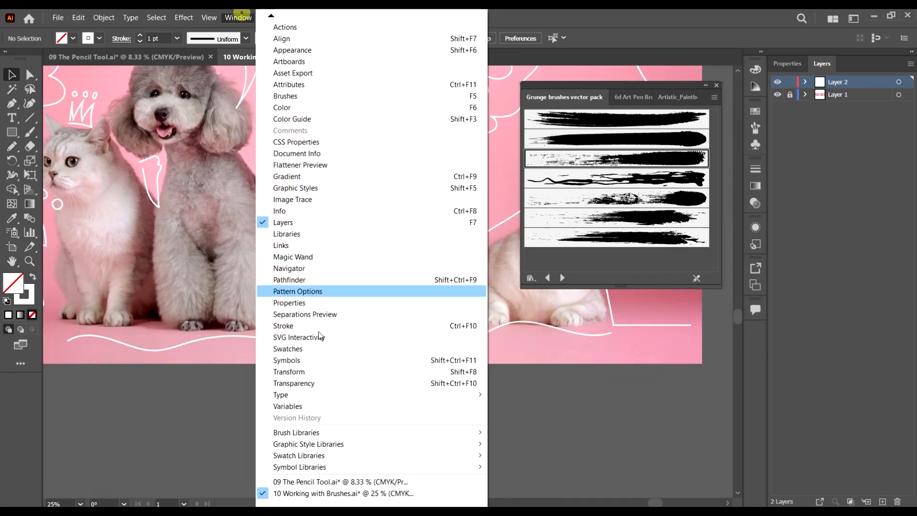
pyautogui.moveTo(404, 433)
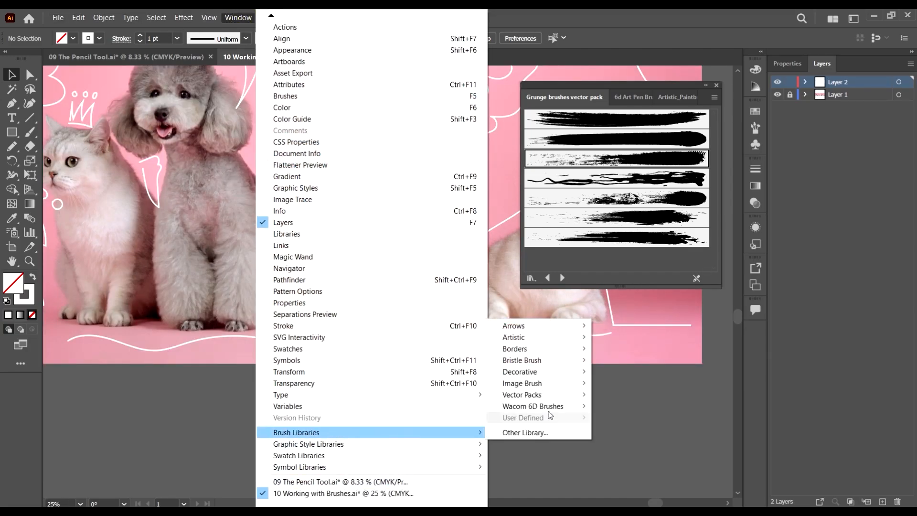
pyautogui.click(549, 344)
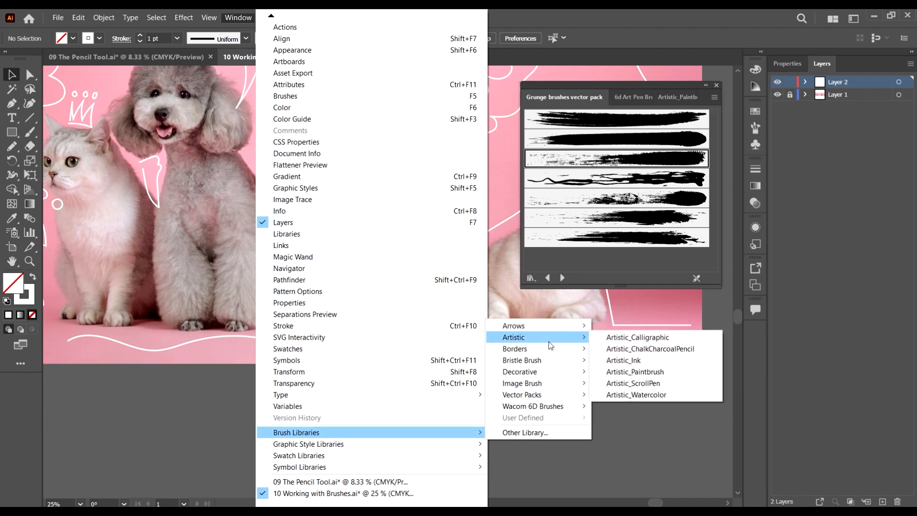
pyautogui.moveTo(555, 333)
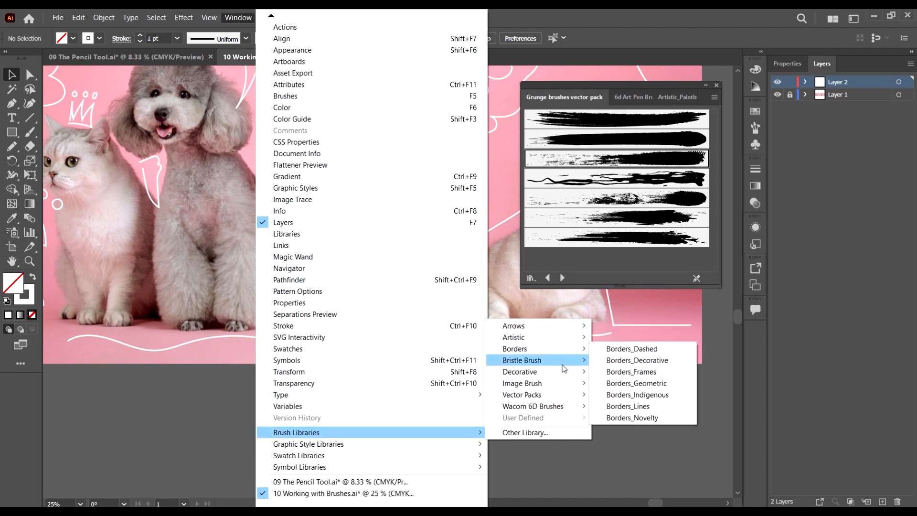
pyautogui.moveTo(562, 366)
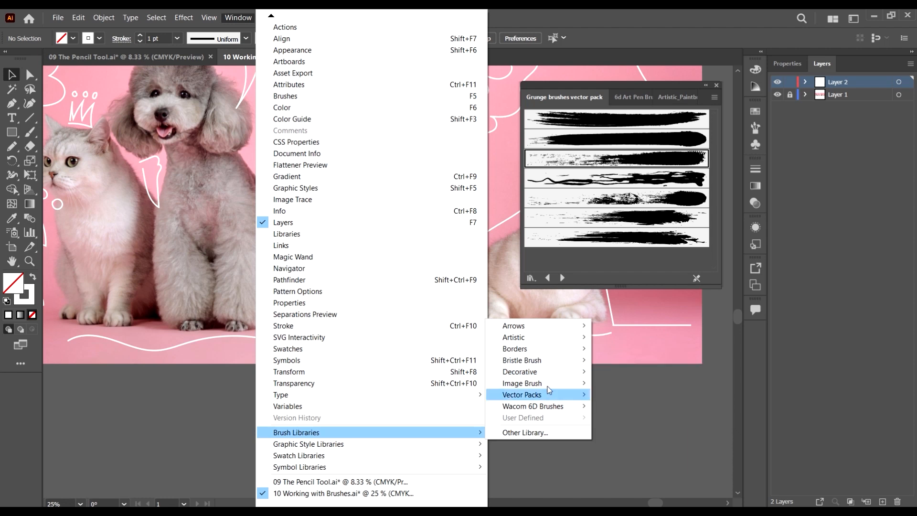
pyautogui.click(548, 384)
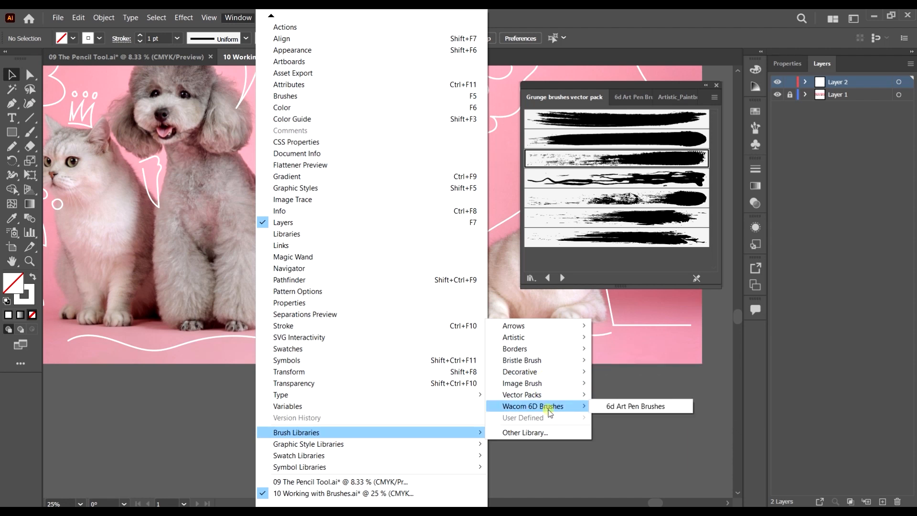
pyautogui.moveTo(568, 371)
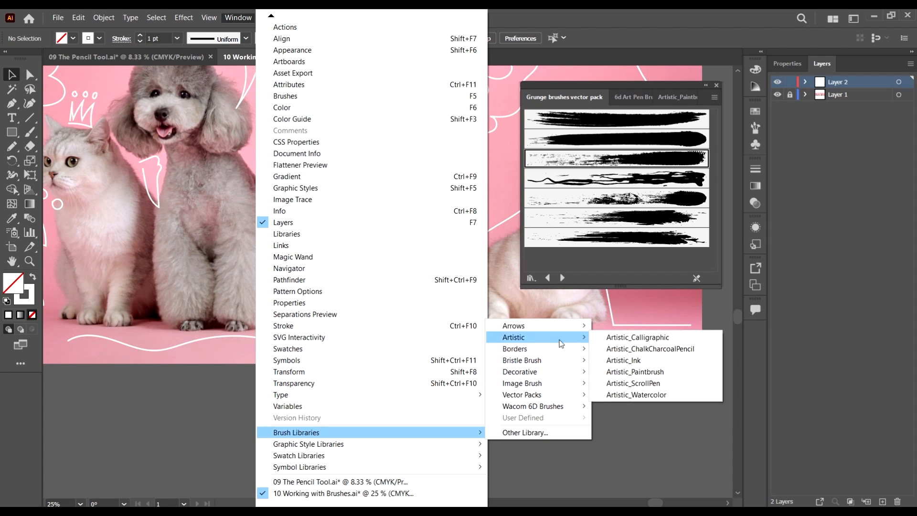
pyautogui.click(631, 361)
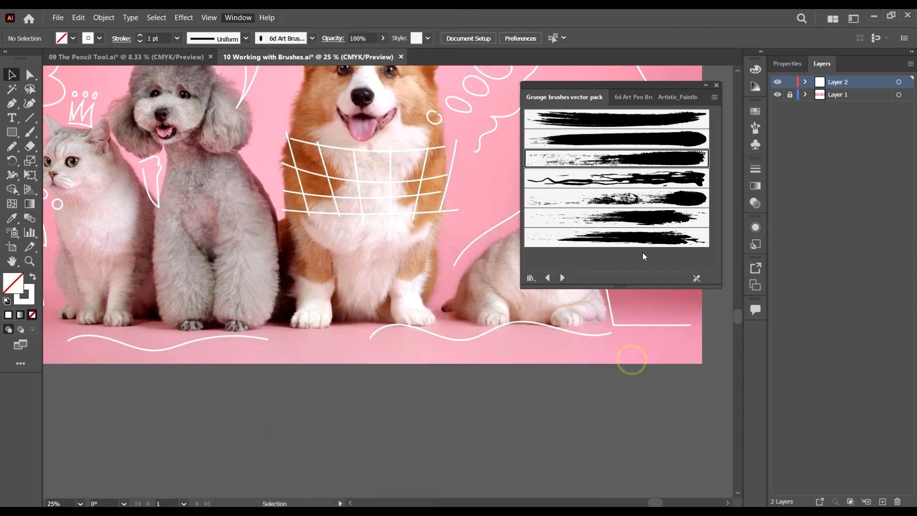
pyautogui.scroll(-5, 557, 191)
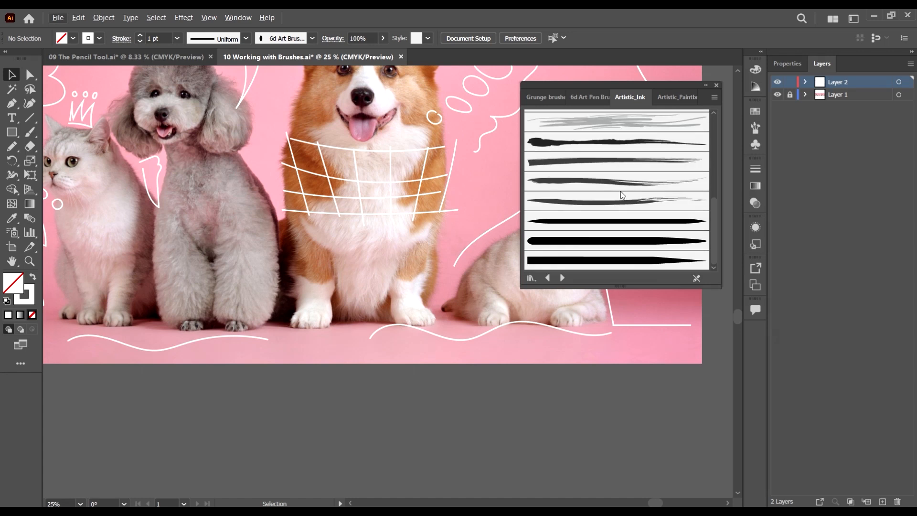
pyautogui.scroll(-3, 387, 197)
pyautogui.scroll(2, 317, 145)
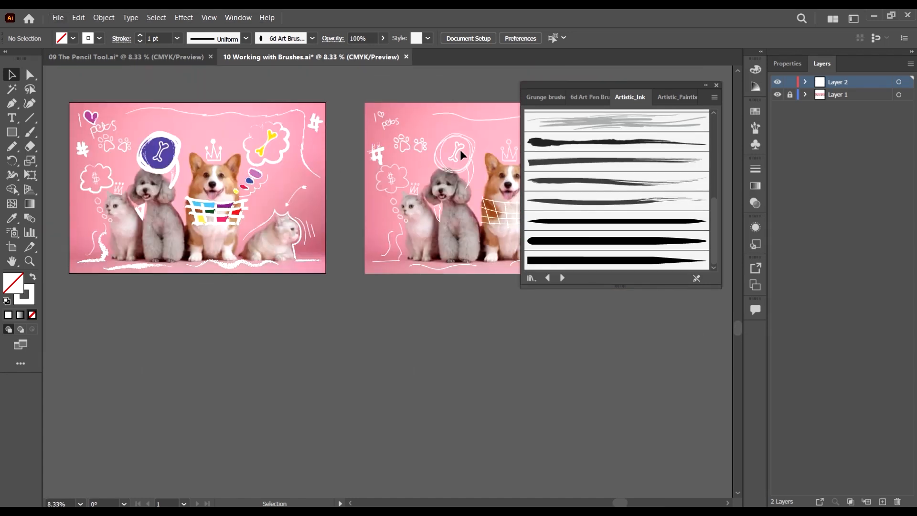
pyautogui.scroll(1, 387, 171)
pyautogui.scroll(1, 397, 193)
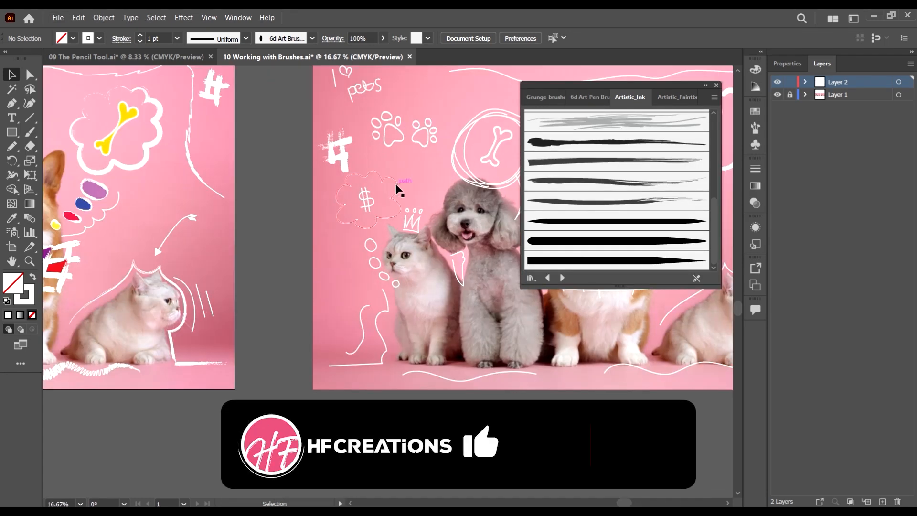
# - Try several Artistic_Ink brushes on the dollar cloud outline, including Ink Drop and Ink Spatter 1
pyautogui.scroll(1, 395, 183)
pyautogui.click(395, 184)
pyautogui.scroll(2, 631, 194)
pyautogui.click(590, 180)
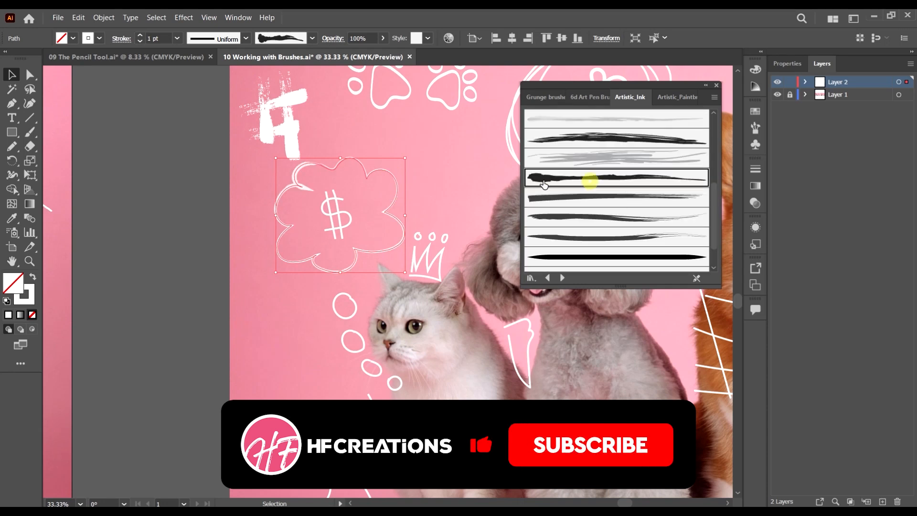
pyautogui.scroll(4, 664, 243)
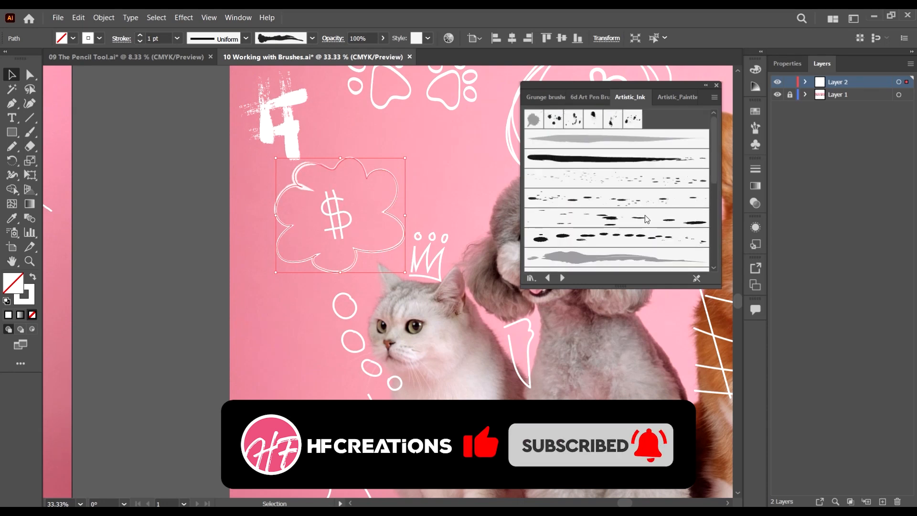
pyautogui.click(533, 120)
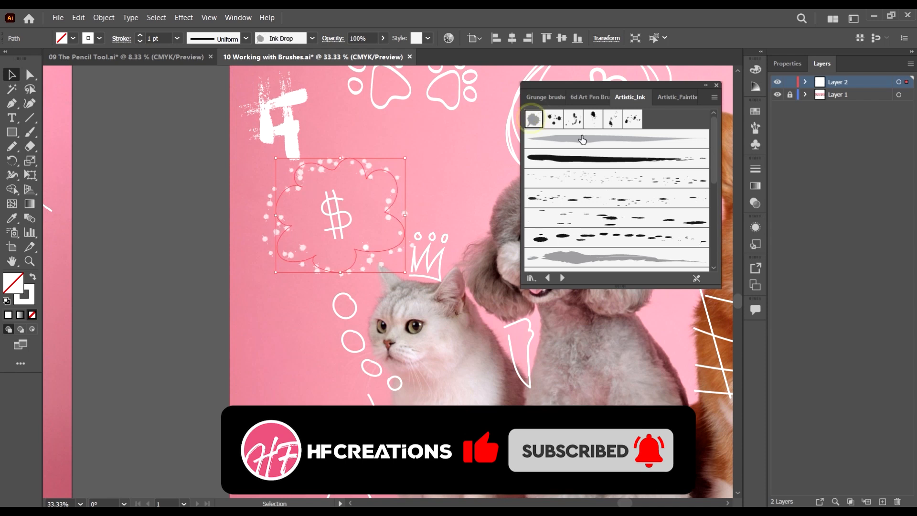
pyautogui.click(601, 181)
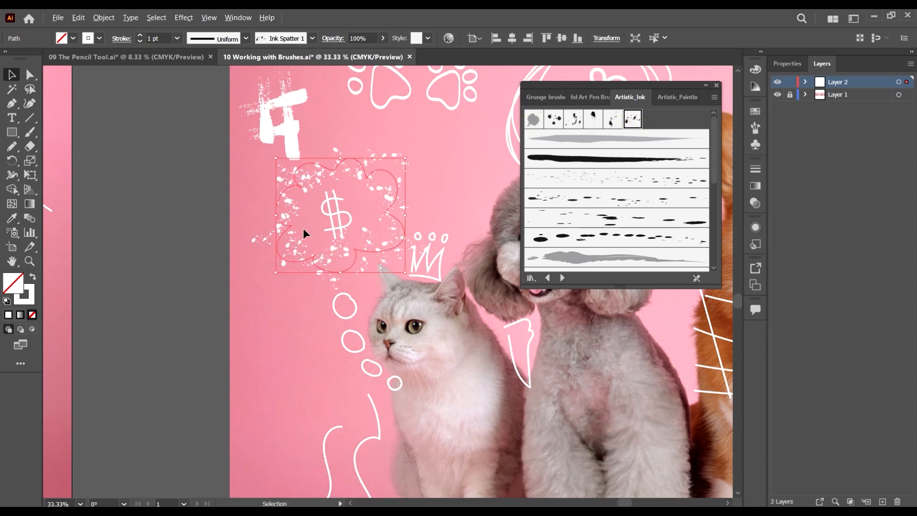
# - Open the Artistic_Calligraphic brush library and try the 20 pt. Oval brush on the dollar cloud outline
pyautogui.scroll(-1, 303, 228)
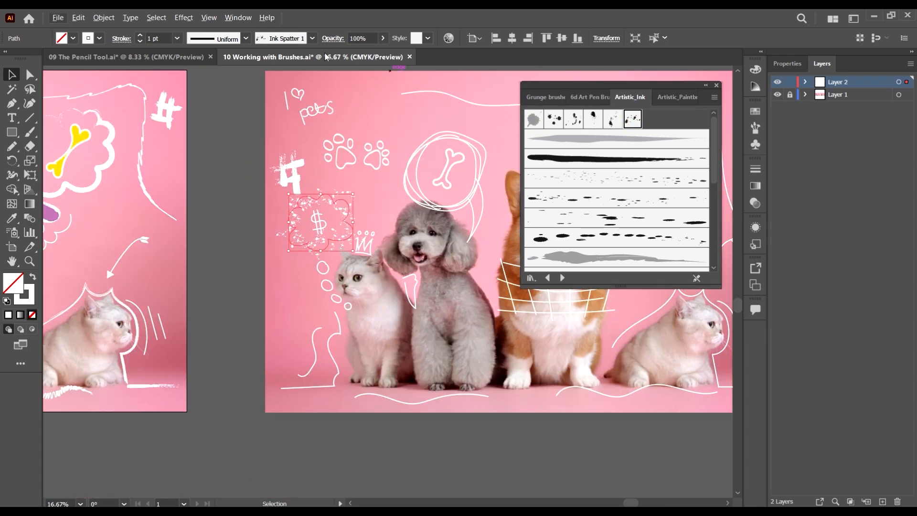
pyautogui.click(249, 19)
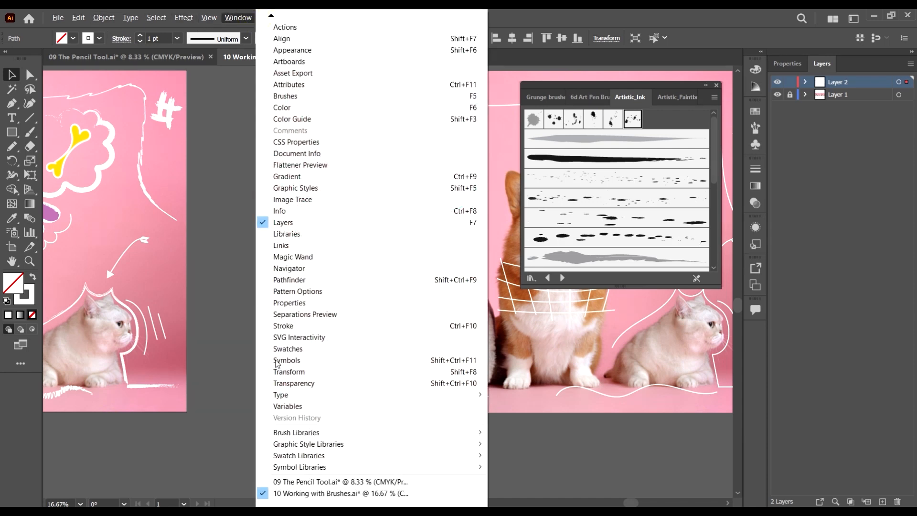
pyautogui.click(356, 433)
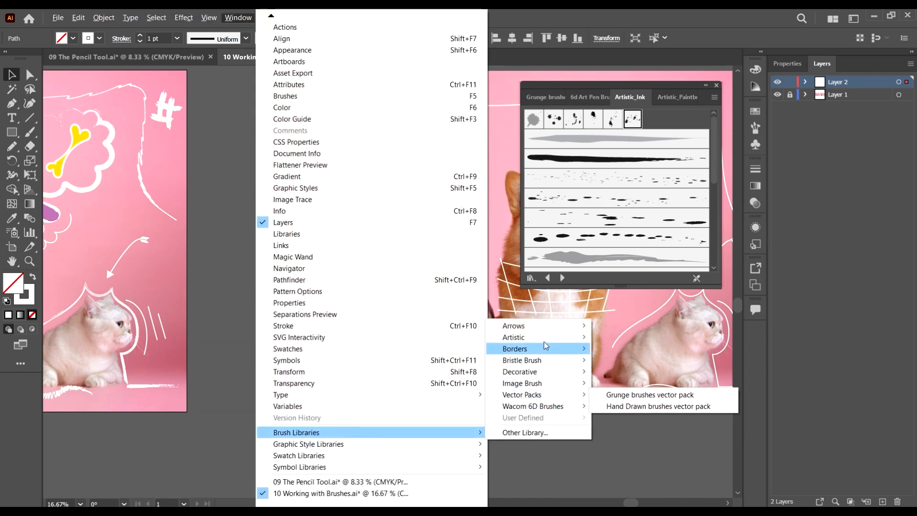
pyautogui.moveTo(547, 339)
pyautogui.click(666, 338)
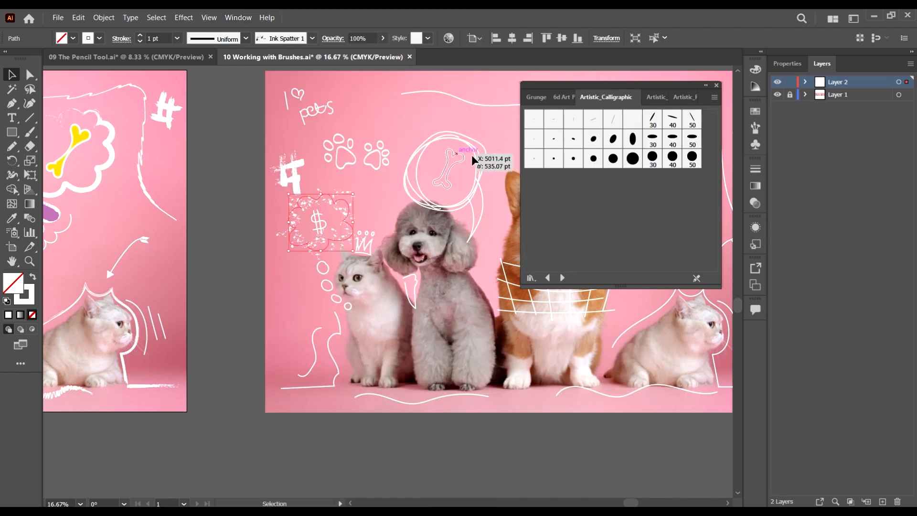
pyautogui.click(633, 141)
pyautogui.scroll(3, 301, 199)
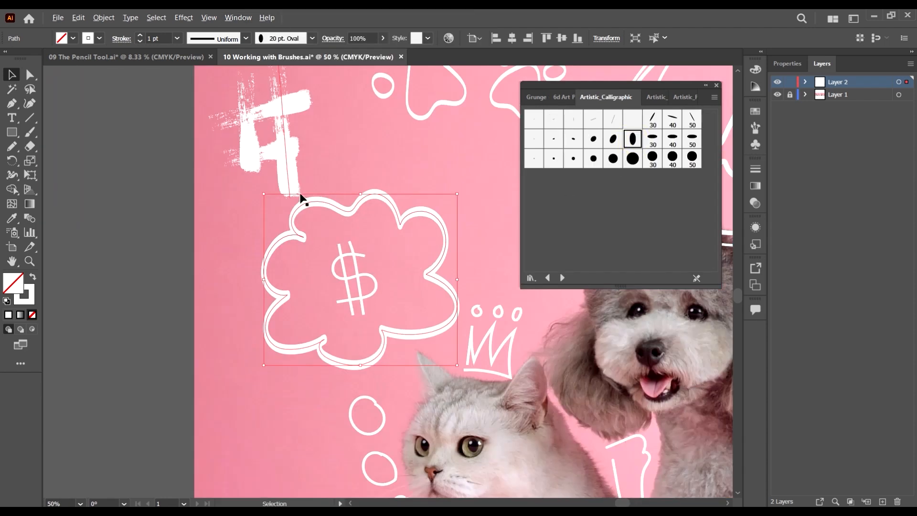
pyautogui.scroll(-3, 324, 240)
# - Return to the Grunge brushes vector pack library and compare the drawings in the finished example with those on the copied photo
pyautogui.hscroll(2, 478, 229)
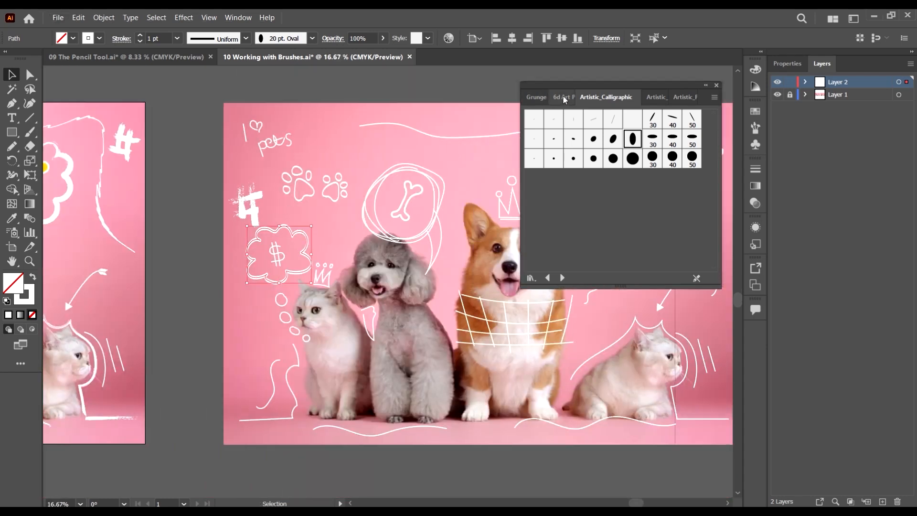
pyautogui.click(562, 96)
pyautogui.click(535, 98)
pyautogui.scroll(-4, 445, 178)
pyautogui.scroll(4, 443, 174)
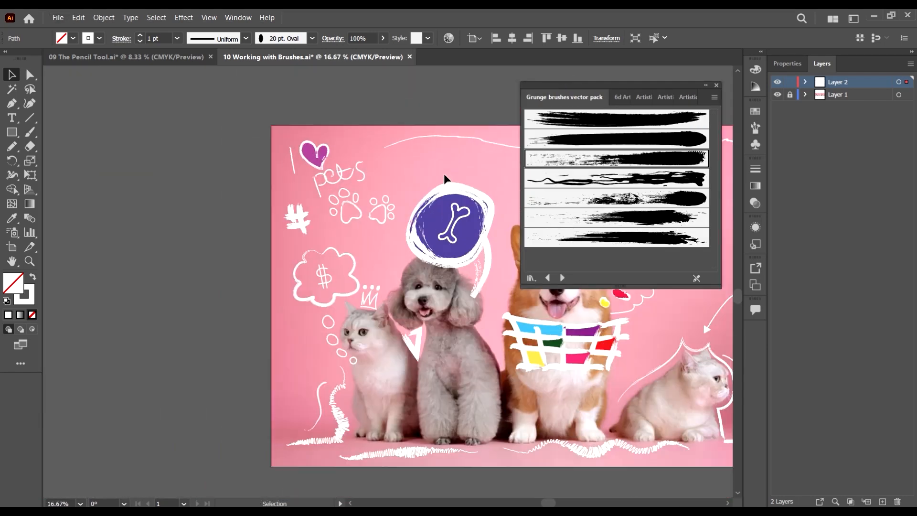
pyautogui.moveTo(460, 158); pyautogui.dragTo(23, 169)
pyautogui.moveTo(402, 185); pyautogui.dragTo(97, 186)
pyautogui.moveTo(442, 180); pyautogui.dragTo(260, 256)
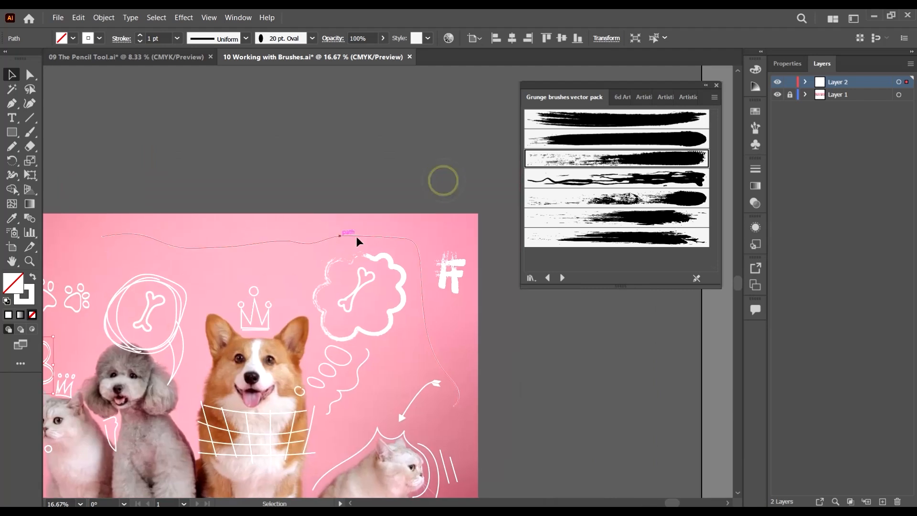
pyautogui.moveTo(377, 235); pyautogui.dragTo(462, 195)
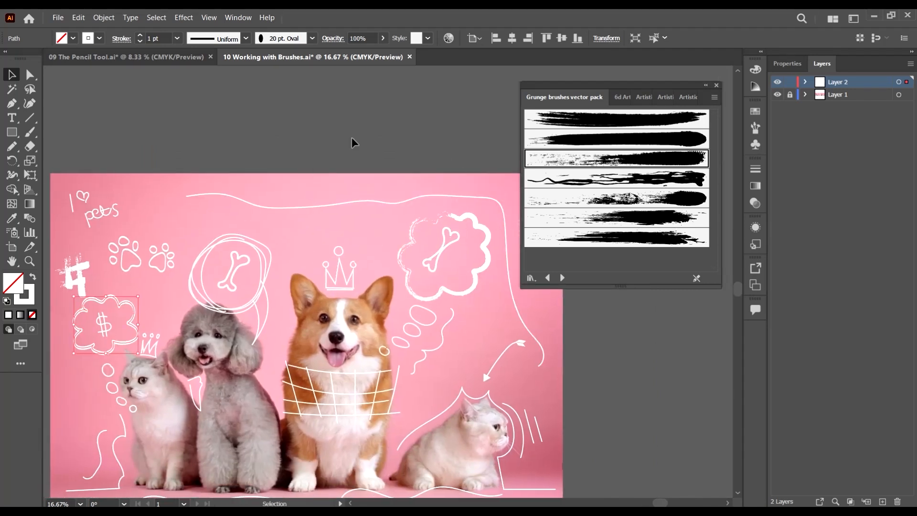
# - Place the artwork of Grunge Brush Vector Pack 05 and the second grunge brush above the photo, applying the second brush to the dollar cloud
pyautogui.click(642, 200)
pyautogui.scroll(3, 421, 152)
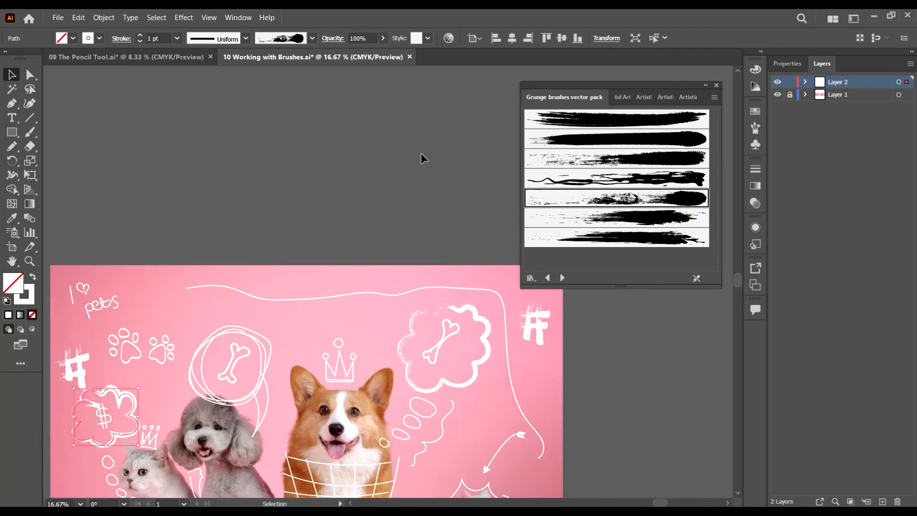
pyautogui.moveTo(691, 206); pyautogui.dragTo(400, 162)
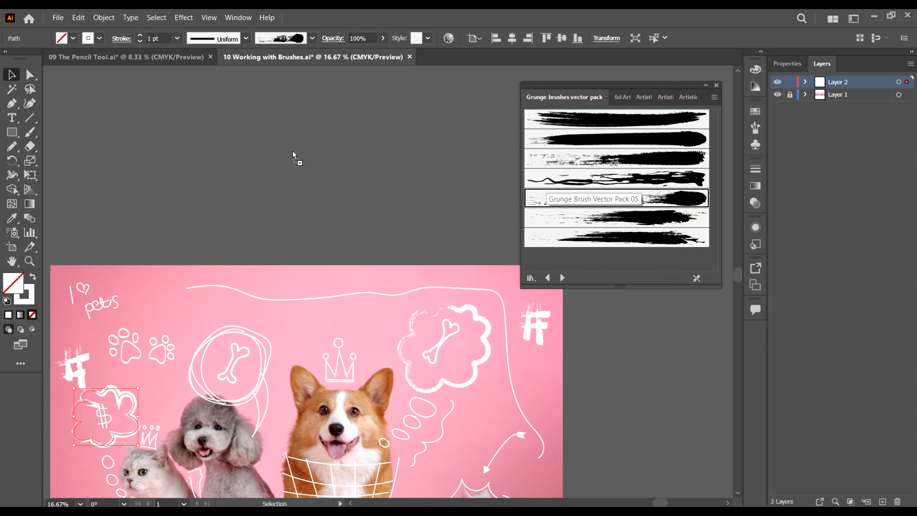
pyautogui.moveTo(293, 155); pyautogui.dragTo(294, 156)
pyautogui.click(685, 140)
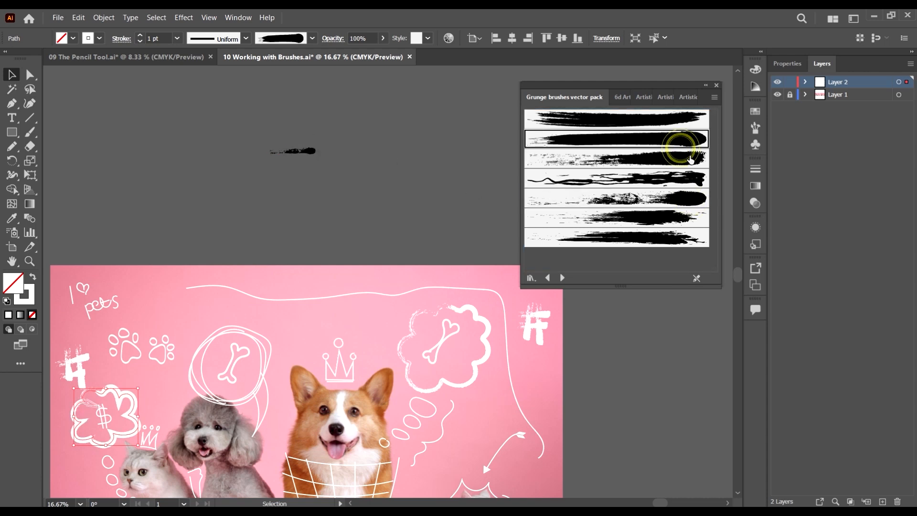
pyautogui.moveTo(685, 140); pyautogui.dragTo(296, 188)
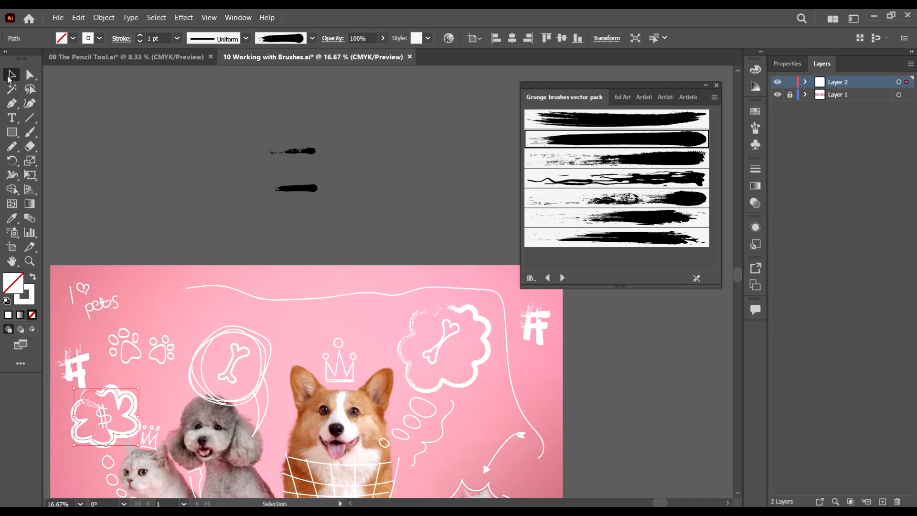
# - Enlarge both placed grunge brush artworks to several times their size and shift the upper, textured one slightly sideways
pyautogui.click(297, 188)
pyautogui.moveTo(318, 194); pyautogui.dragTo(462, 284)
pyautogui.click(404, 174)
pyautogui.click(312, 152)
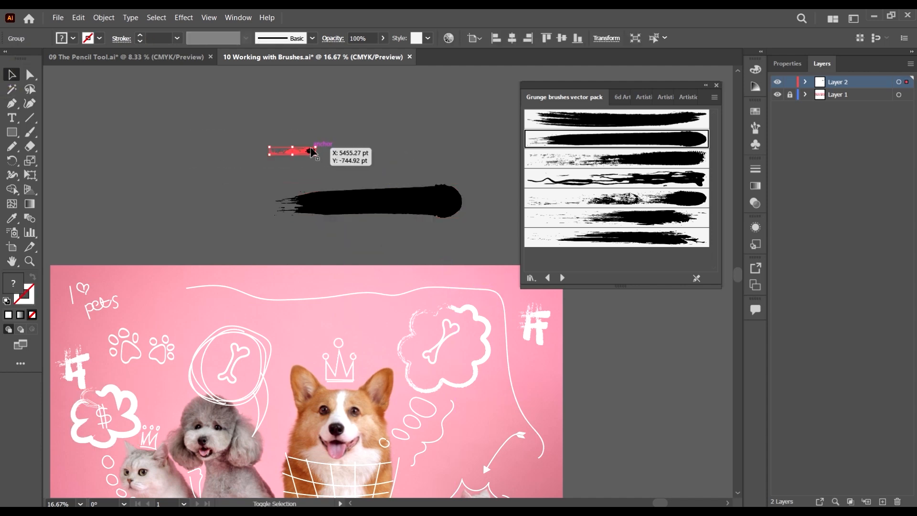
pyautogui.moveTo(311, 152); pyautogui.dragTo(488, 123)
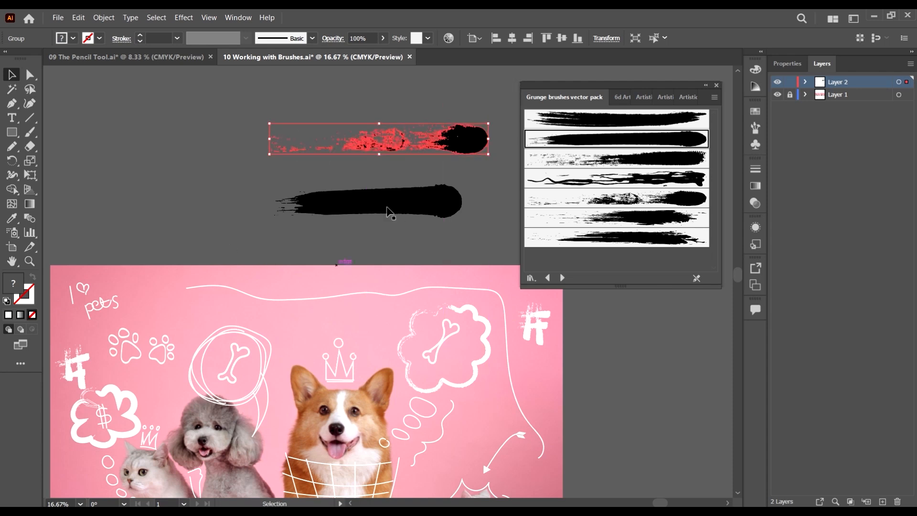
pyautogui.click(225, 168)
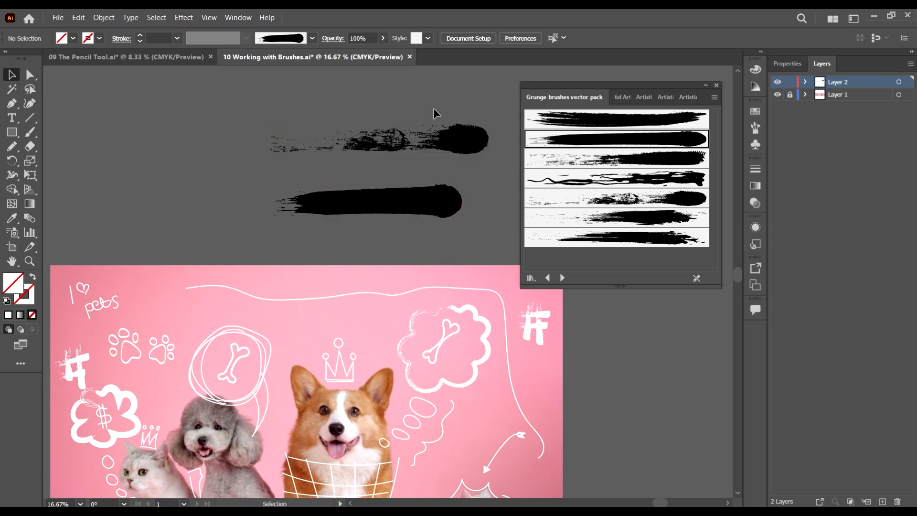
pyautogui.moveTo(470, 138); pyautogui.dragTo(441, 140)
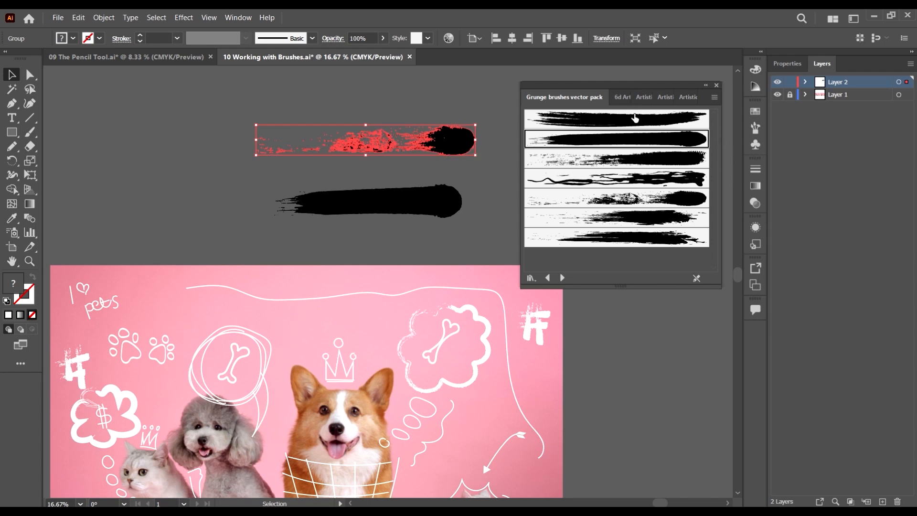
# - Look through the open artistic brush libraries and apply a broken, rough Artistic_Paintbrush stroke to the textured grunge artwork
pyautogui.click(622, 99)
pyautogui.click(636, 97)
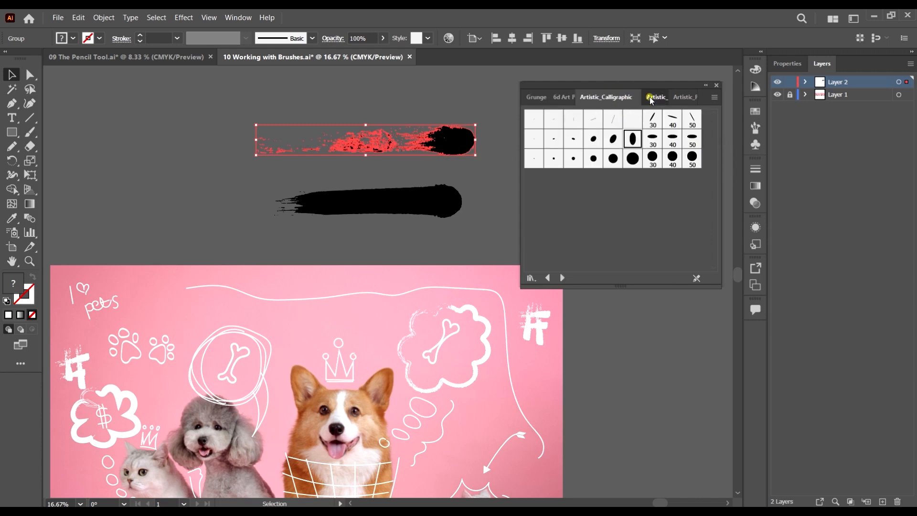
pyautogui.click(653, 97)
pyautogui.click(675, 98)
pyautogui.scroll(-6, 673, 196)
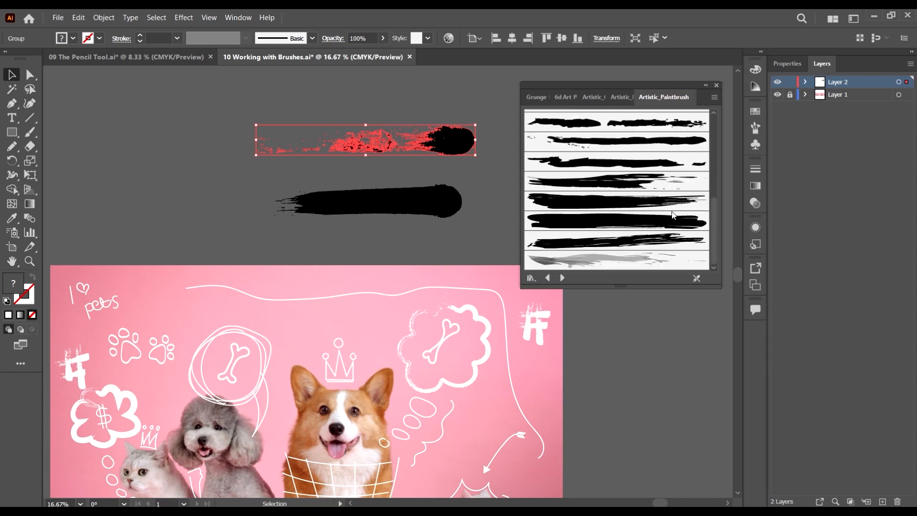
pyautogui.click(669, 169)
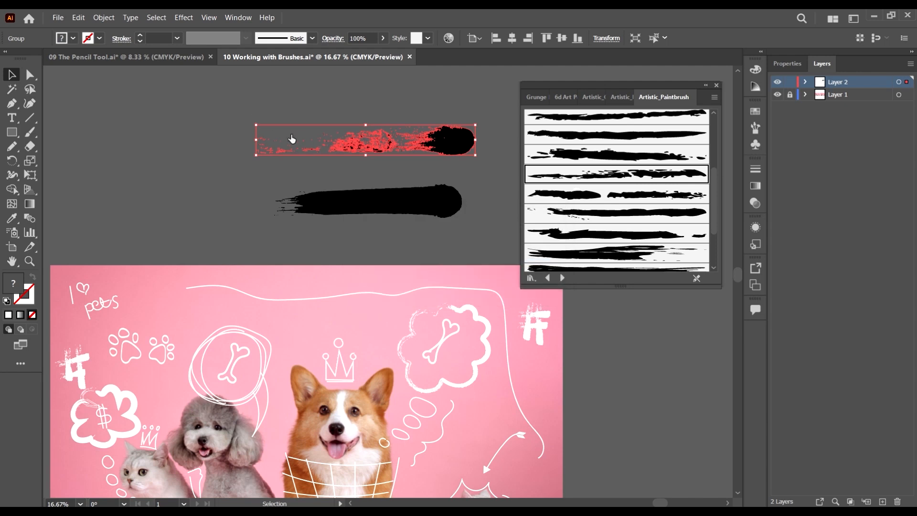
pyautogui.scroll(2, 366, 214)
pyautogui.moveTo(452, 185)
pyautogui.mouseDown()
pyautogui.moveTo(465, 207)
pyautogui.moveTo(433, 170)
pyautogui.moveTo(390, 207)
pyautogui.mouseUp()
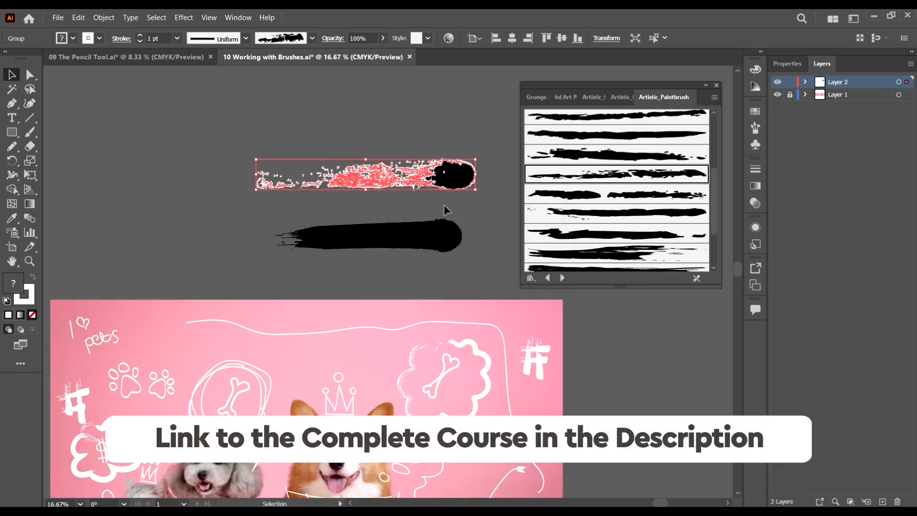
# - Deselect the grunge artwork and examine the finished example beside the copied photo
pyautogui.scroll(-1, 444, 205)
pyautogui.scroll(3, 451, 192)
pyautogui.click(486, 220)
pyautogui.moveTo(406, 178); pyautogui.dragTo(372, 211)
pyautogui.moveTo(593, 237)
pyautogui.mouseDown()
pyautogui.moveTo(324, 139)
pyautogui.moveTo(408, 180)
pyautogui.mouseUp()
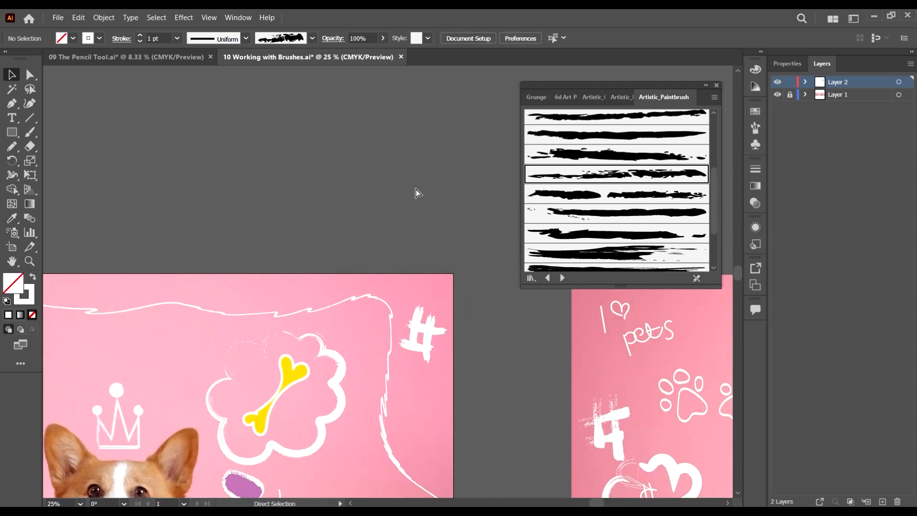
pyautogui.hscroll(5, 412, 198)
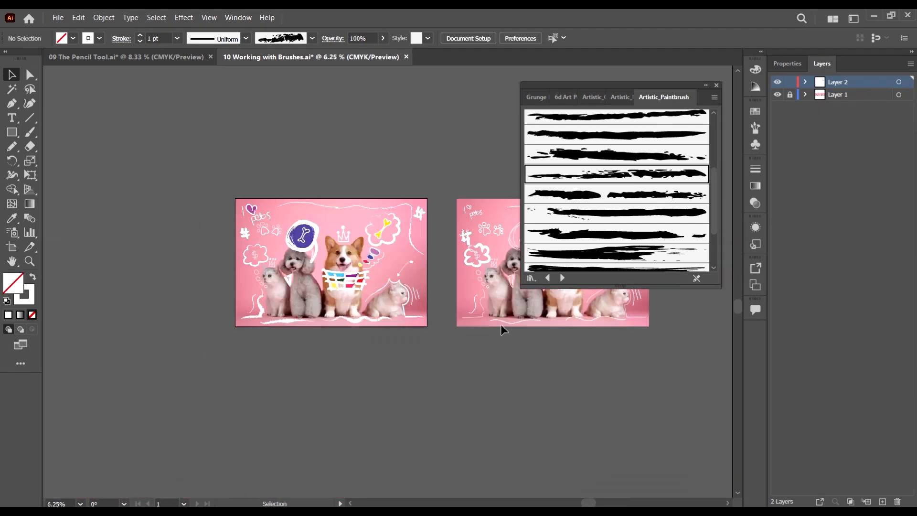
pyautogui.scroll(3, 459, 314)
pyautogui.hscroll(4, 461, 317)
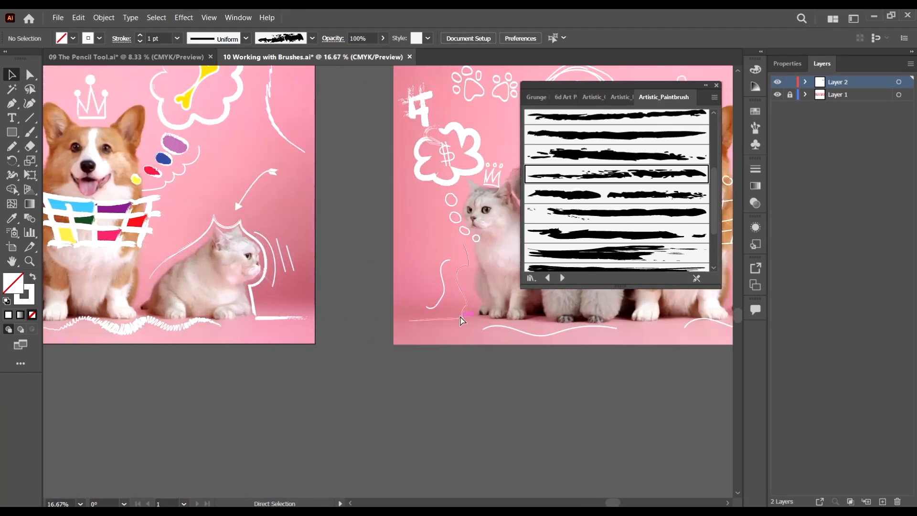
# - Inspect the art brush options of the wavy ground line in the finished example, using the copy's plain wavy line for comparison, and cancel
pyautogui.click(511, 329)
pyautogui.scroll(2, 511, 342)
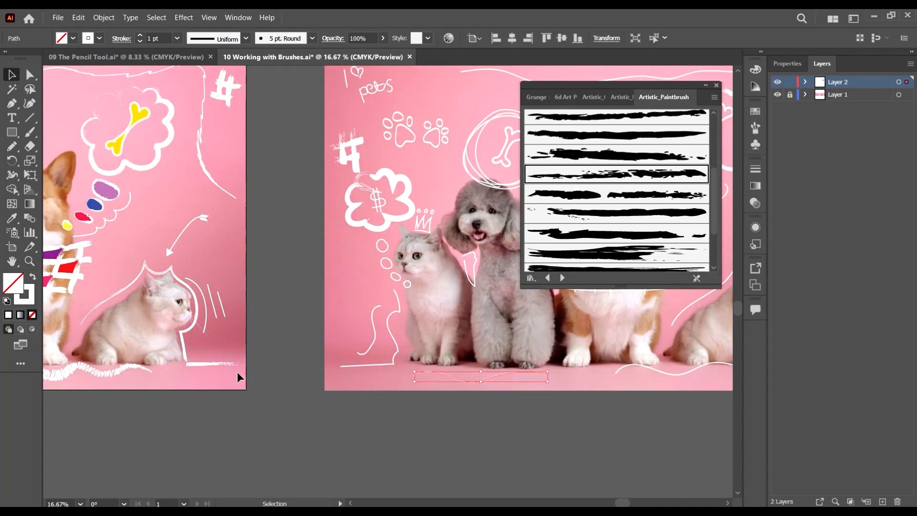
pyautogui.click(130, 371)
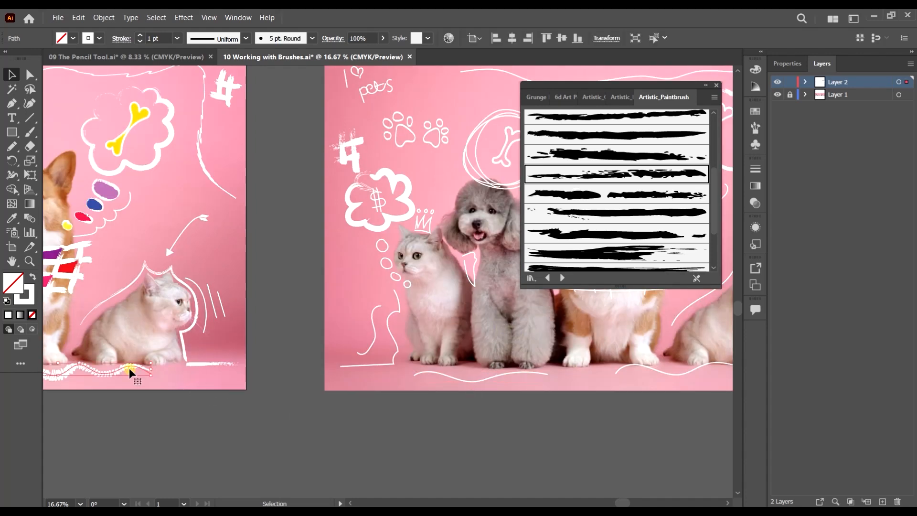
pyautogui.click(294, 37)
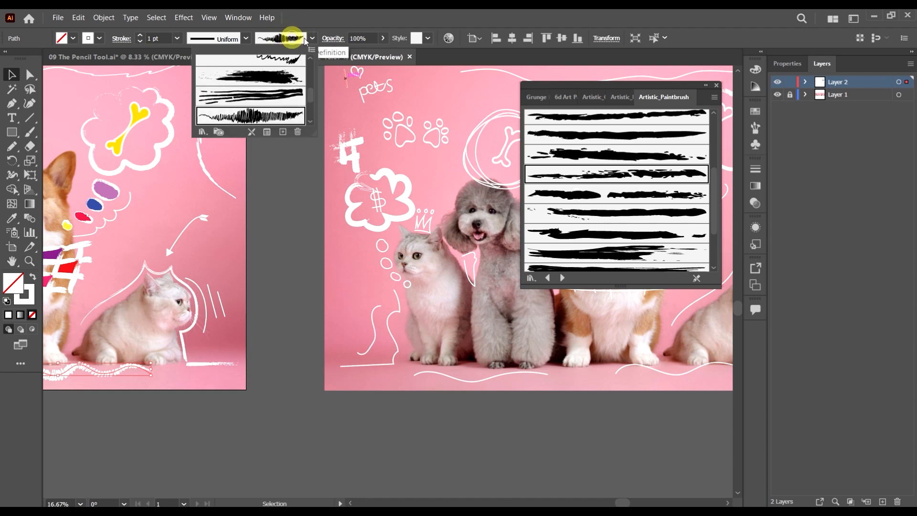
pyautogui.doubleClick(286, 117)
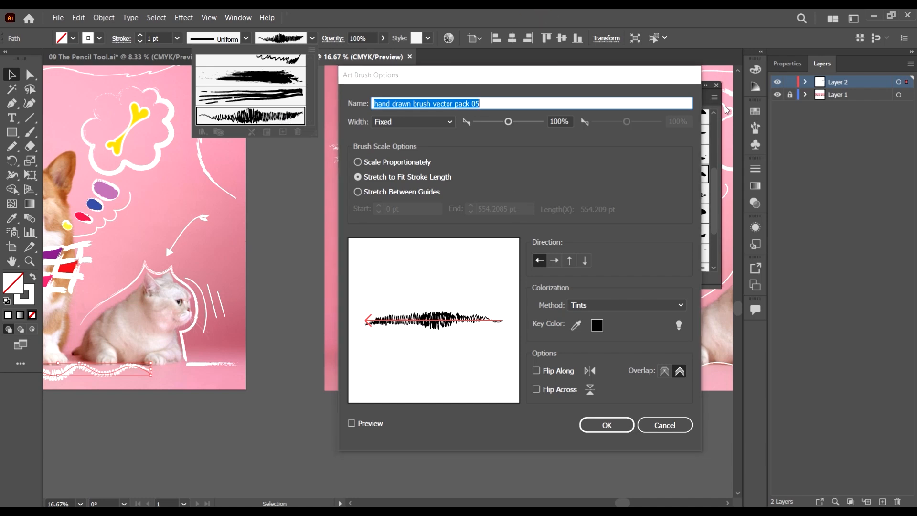
pyautogui.click(678, 430)
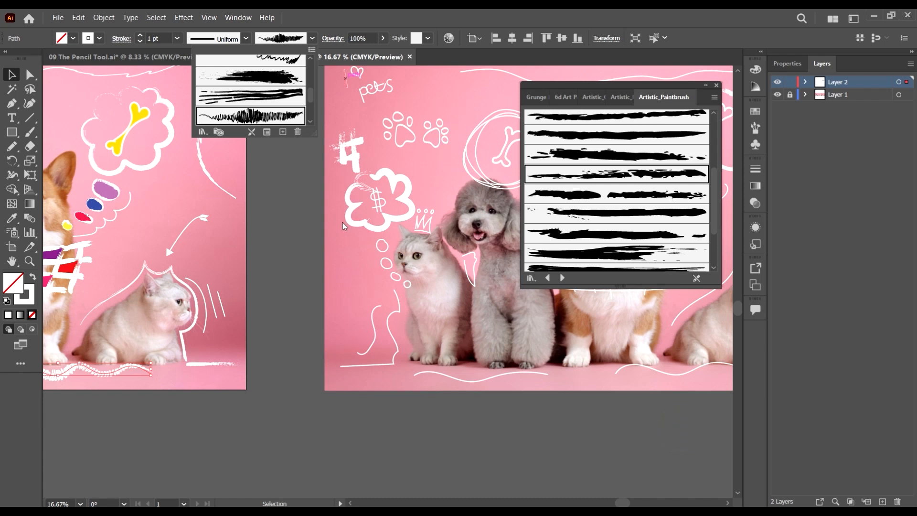
# - Open the Hand Drawn brushes vector pack library
pyautogui.click(220, 13)
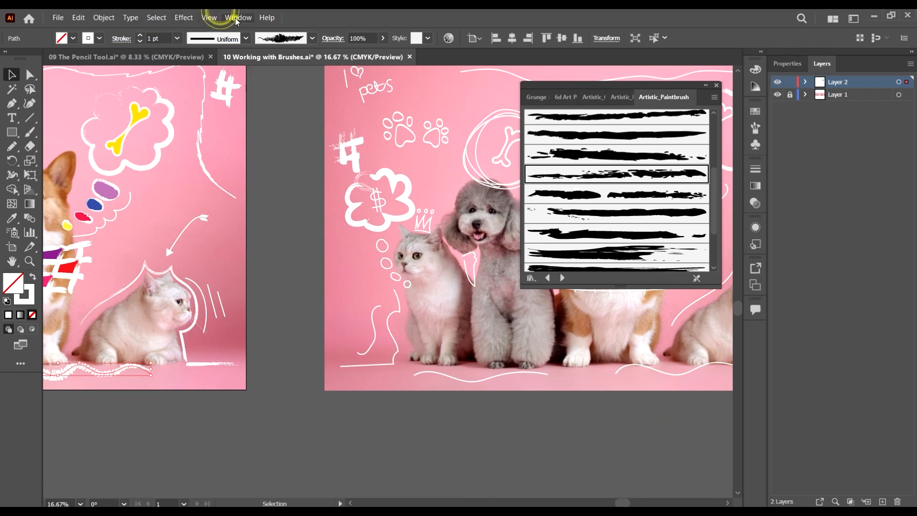
pyautogui.click(237, 18)
pyautogui.moveTo(427, 442)
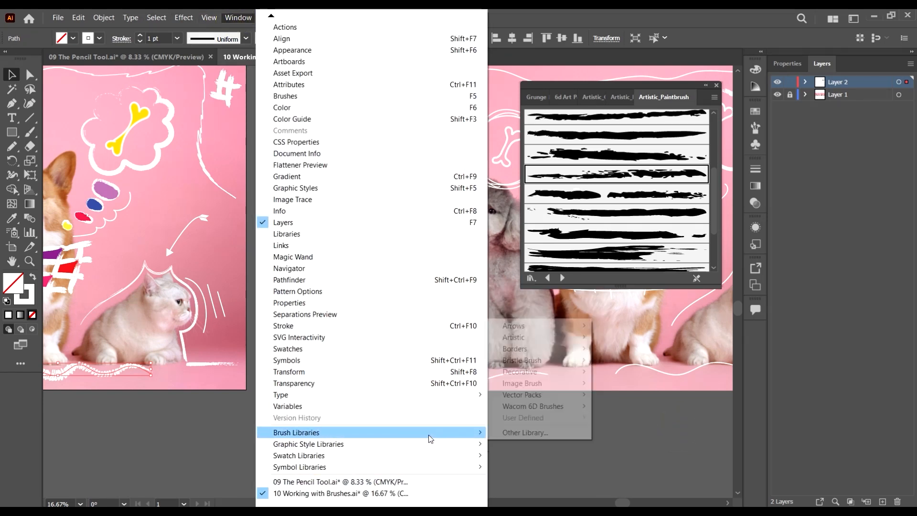
pyautogui.moveTo(570, 405)
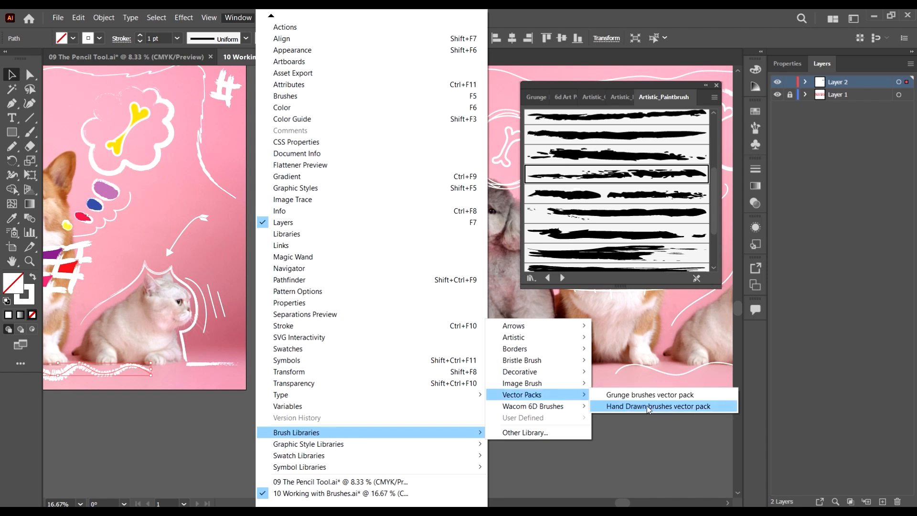
pyautogui.click(659, 407)
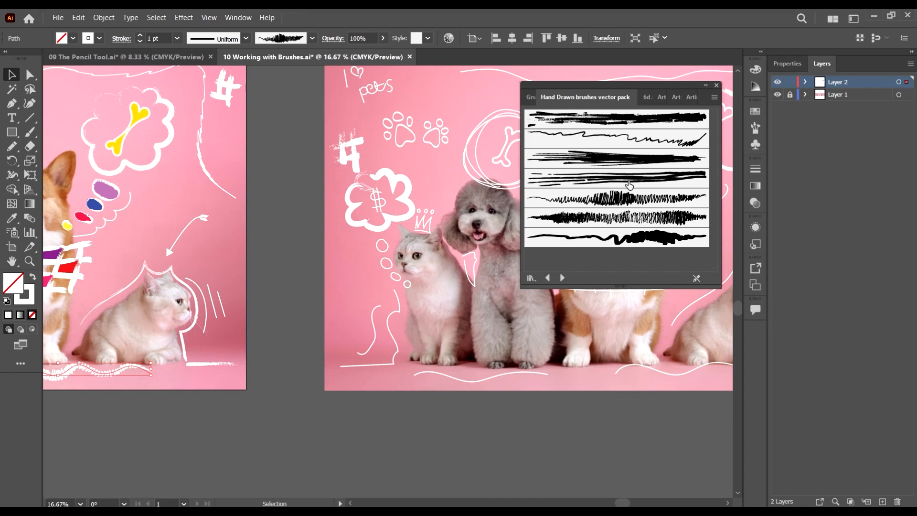
# - Apply the fine zigzag hand-drawn brush to the wavy ground line near the lying cat and the denser zigzag one to the line under the poodle
pyautogui.scroll(-1, 300, 182)
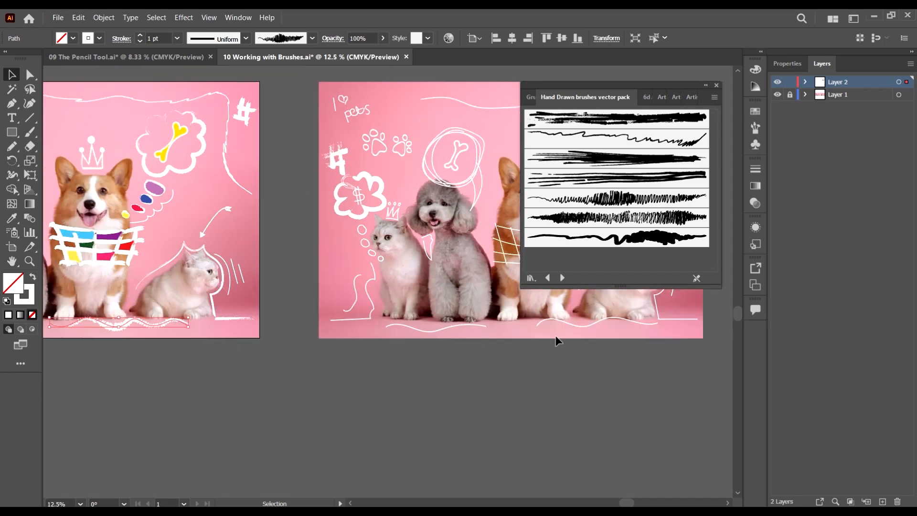
pyautogui.hscroll(5, 469, 337)
pyautogui.click(472, 317)
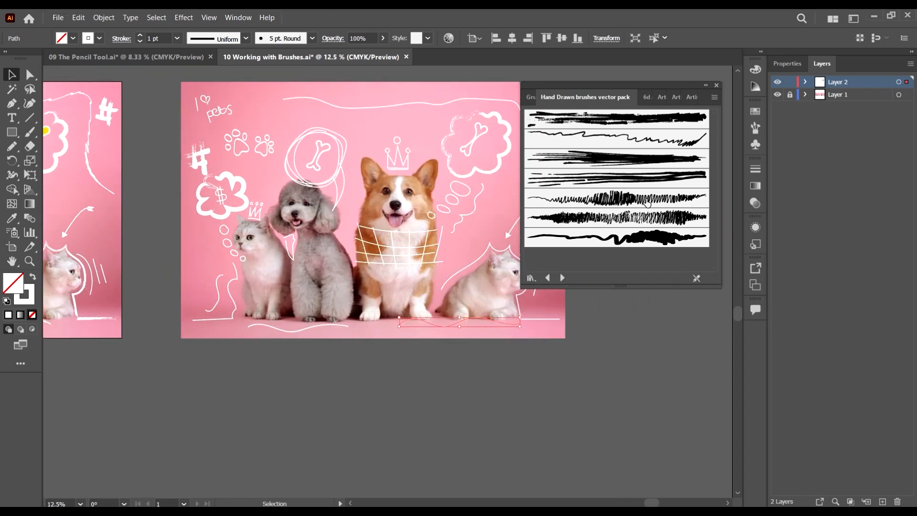
pyautogui.click(646, 204)
pyautogui.scroll(4, 503, 321)
pyautogui.scroll(-3, 320, 342)
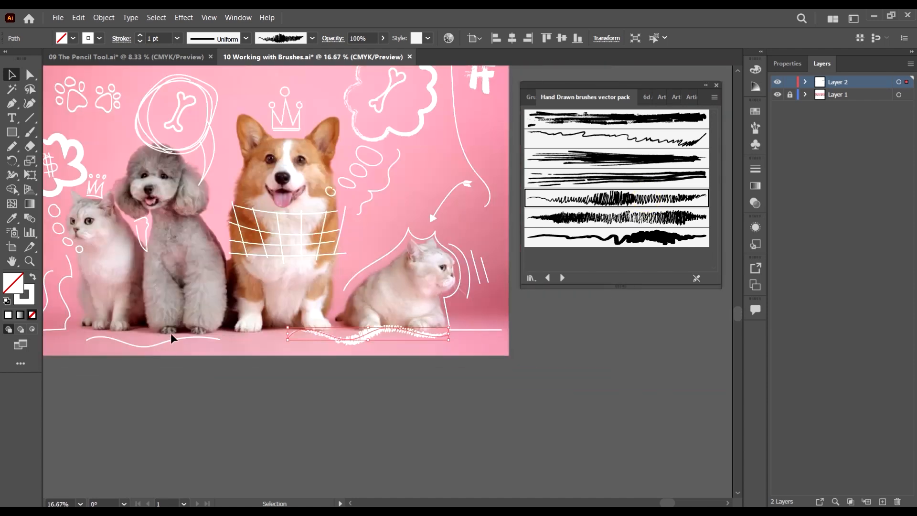
pyautogui.click(173, 342)
pyautogui.click(621, 218)
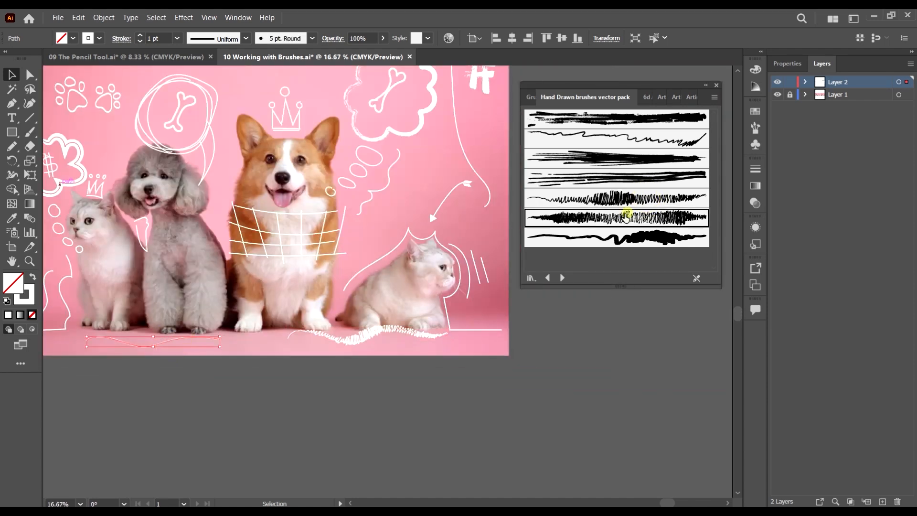
# - Apply the dense, frayed hand-drawn stroke brush to the short curved line beside the sitting cat and deselect it
pyautogui.scroll(-1, 211, 301)
pyautogui.click(221, 287)
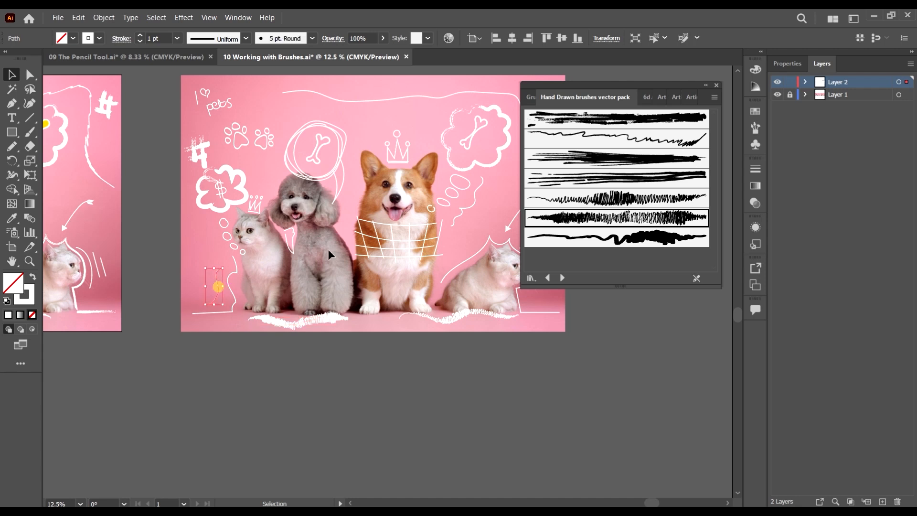
pyautogui.click(641, 159)
pyautogui.click(375, 261)
pyautogui.scroll(2, 368, 242)
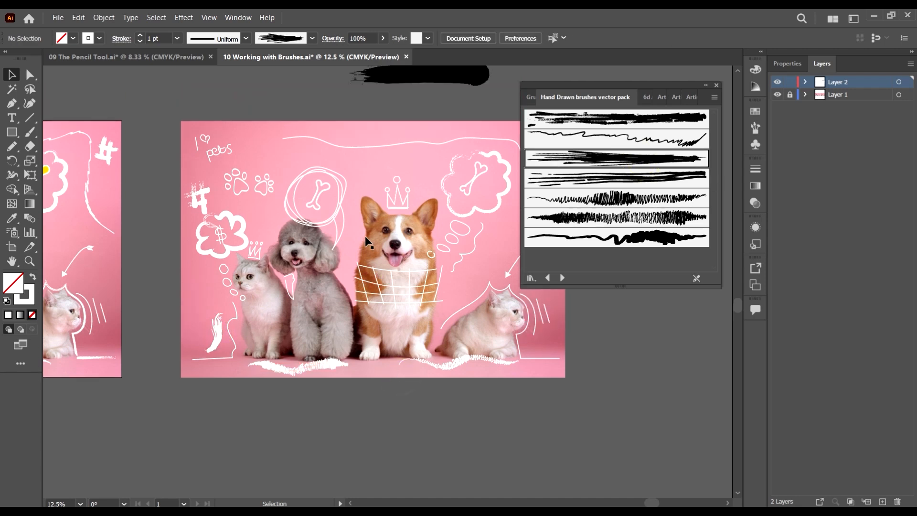
# - Try the thin scribble, multi-line and dense frayed hand-drawn brushes on the long line running along the photo's upper edge
pyautogui.click(481, 142)
pyautogui.click(693, 137)
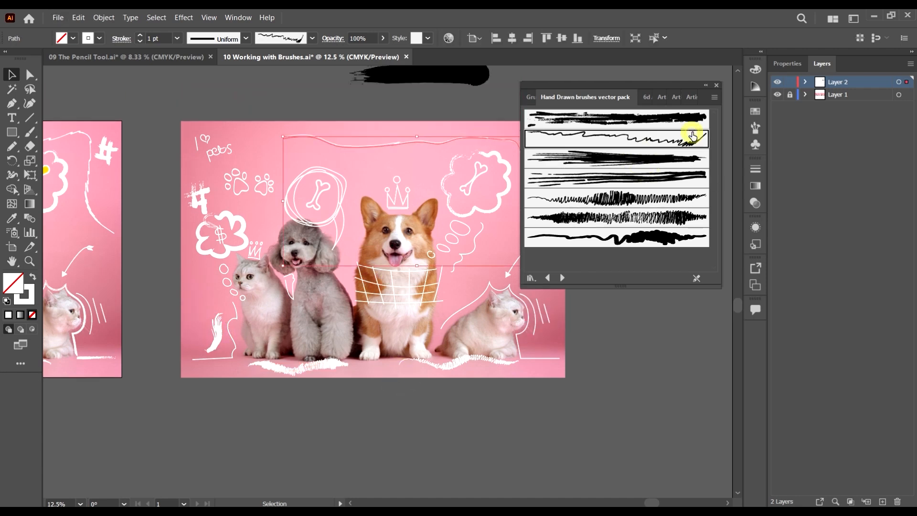
pyautogui.hscroll(10, 347, 213)
pyautogui.scroll(3, 398, 188)
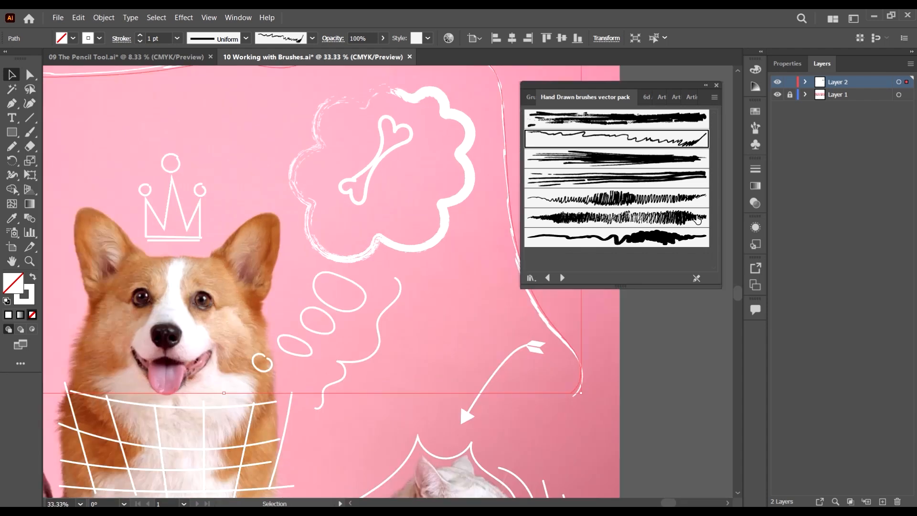
pyautogui.click(677, 173)
pyautogui.click(681, 159)
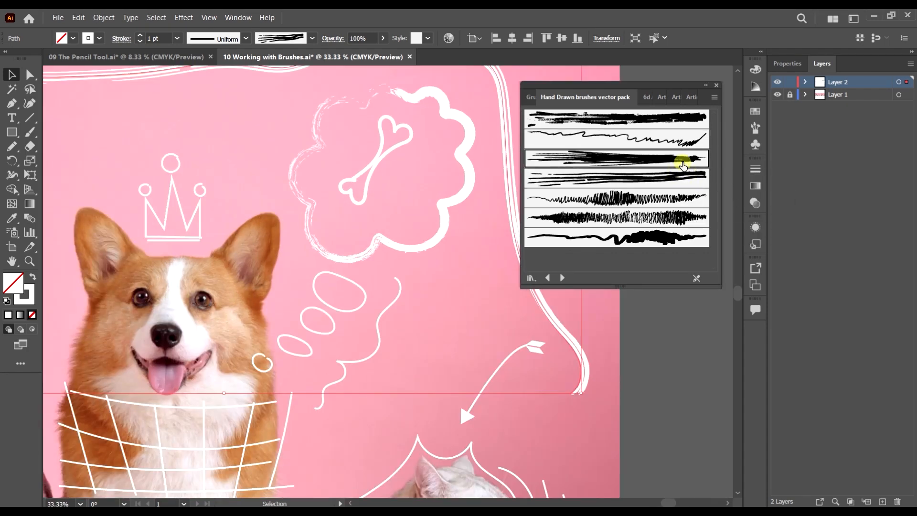
pyautogui.scroll(-2, 447, 242)
pyautogui.click(567, 334)
# - Apply the thin scribbled hand-drawn brush to the long line along the photo's upper edge and deselect it
pyautogui.click(330, 155)
pyautogui.click(671, 139)
pyautogui.scroll(-1, 661, 359)
pyautogui.click(590, 334)
# - Examine the thick brushed grid and its coloured cells on the corgi in the finished example against the copy
pyautogui.hscroll(-10, 357, 301)
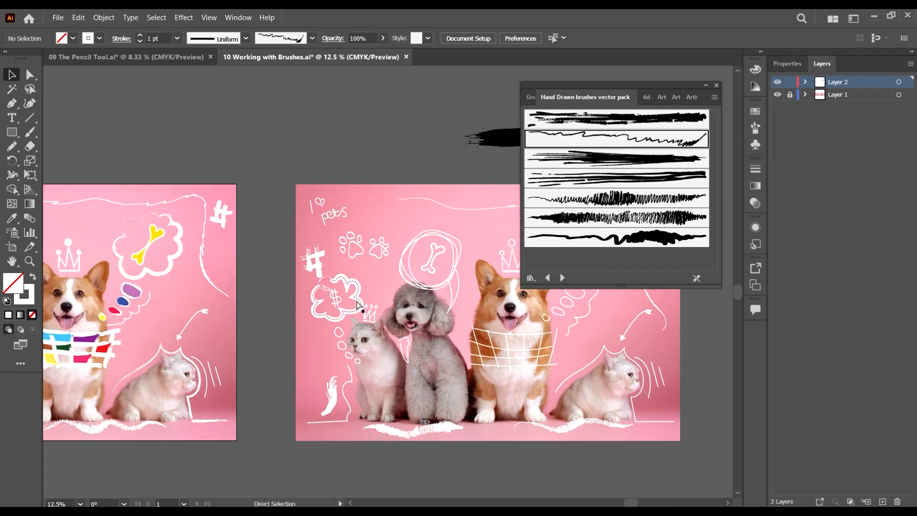
pyautogui.hscroll(-3, 357, 301)
pyautogui.hscroll(-1, 356, 301)
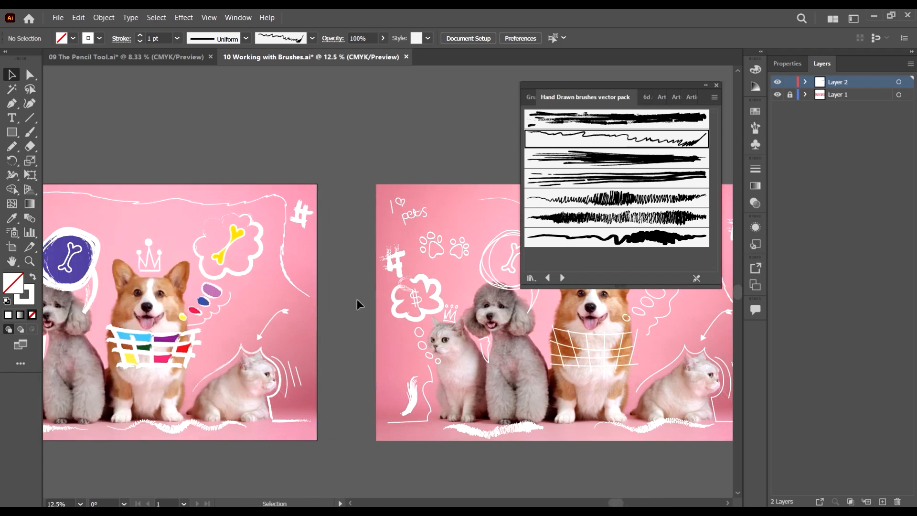
pyautogui.scroll(-3, 372, 328)
pyautogui.scroll(2, 56, 304)
pyautogui.scroll(2, 56, 302)
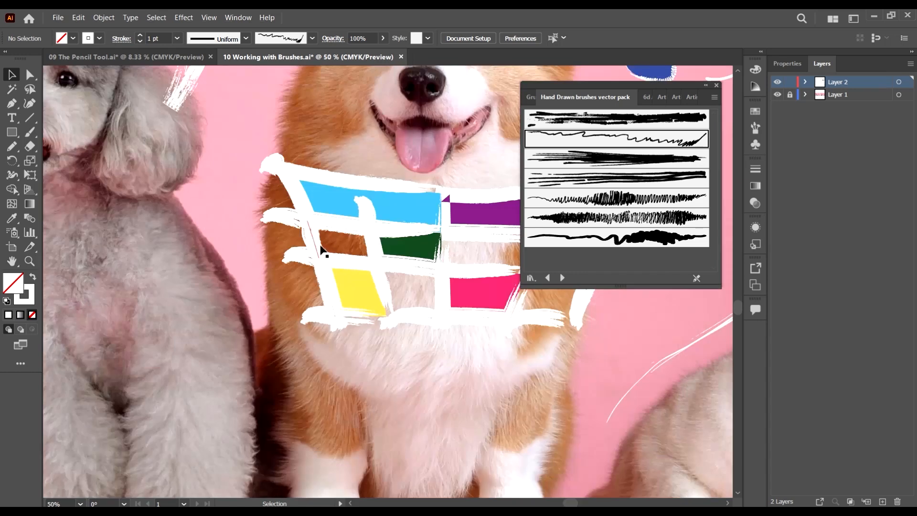
pyautogui.scroll(-3, 300, 234)
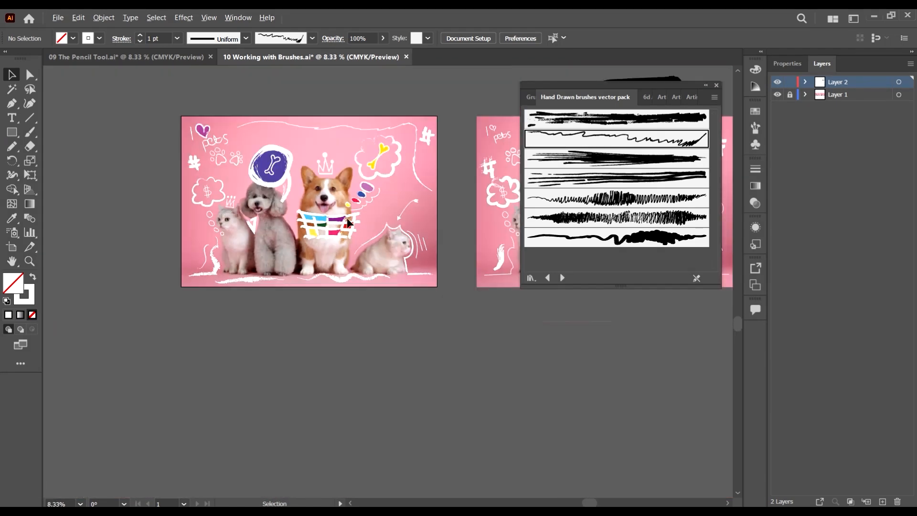
pyautogui.scroll(2, 344, 255)
pyautogui.scroll(-3, 344, 255)
pyautogui.hscroll(5, 294, 237)
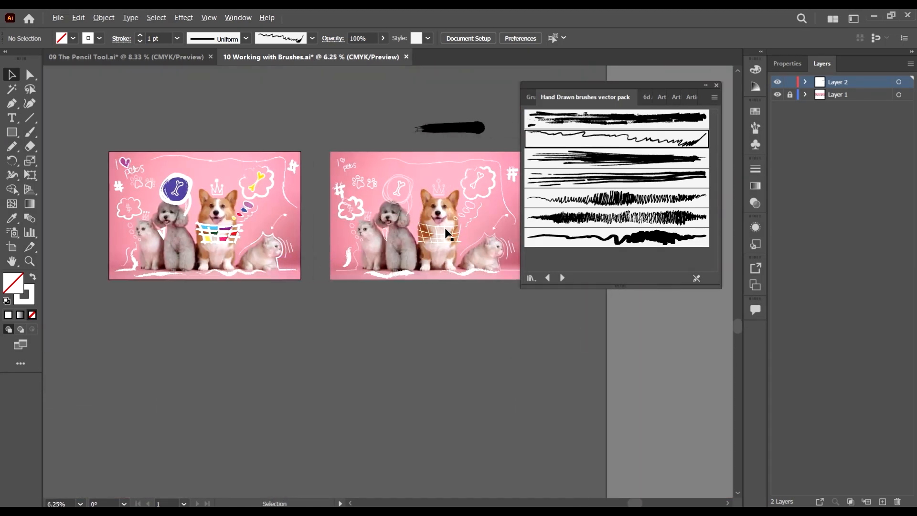
# - Apply the first brush of the Grunge brushes vector pack to the grid lines over the copied corgi and deselect them
pyautogui.scroll(3, 480, 231)
pyautogui.hscroll(8, 481, 230)
pyautogui.click(396, 255)
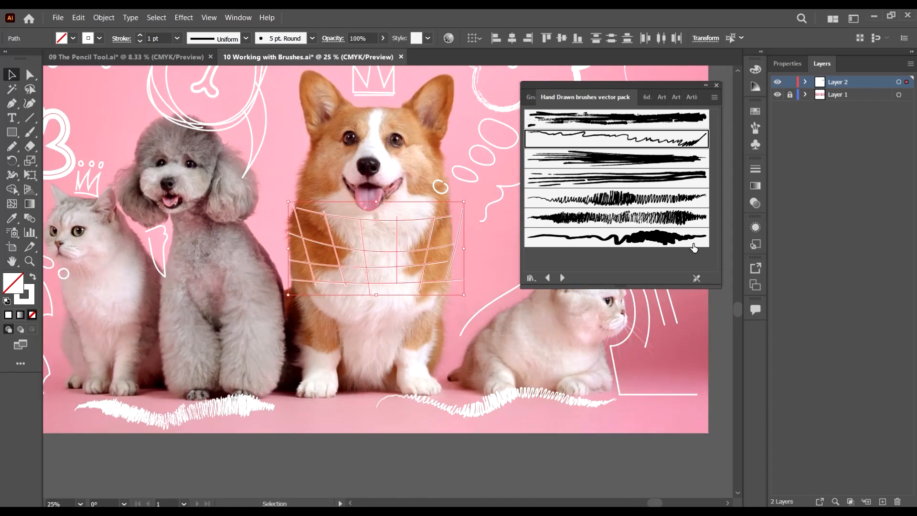
pyautogui.click(531, 97)
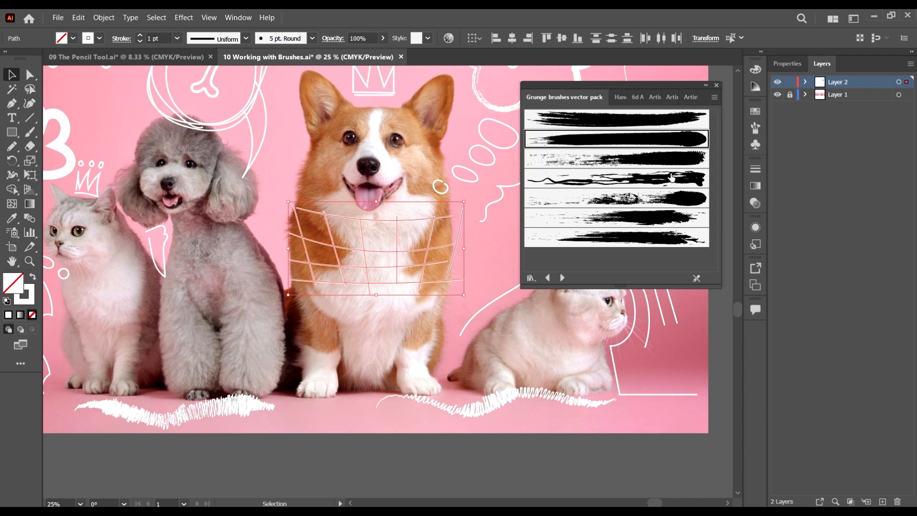
pyautogui.click(676, 118)
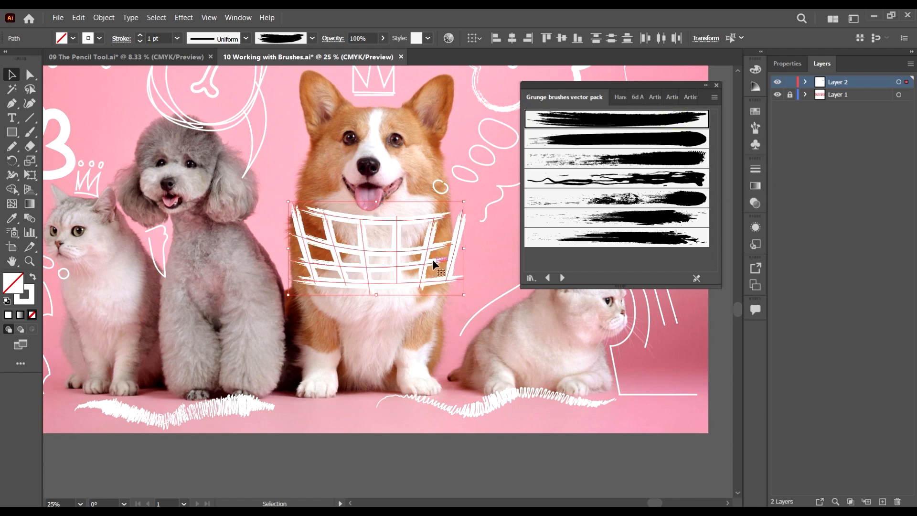
pyautogui.scroll(2, 421, 261)
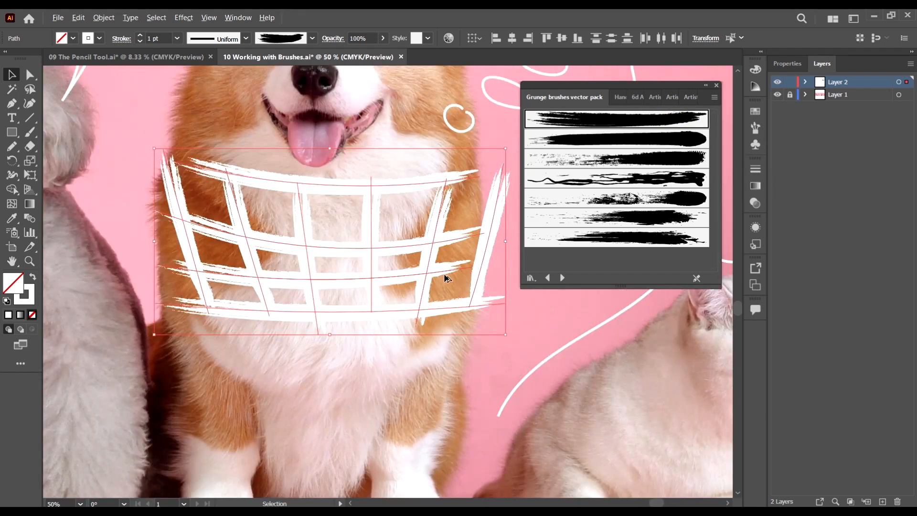
pyautogui.scroll(-4, 445, 281)
pyautogui.scroll(3, 435, 289)
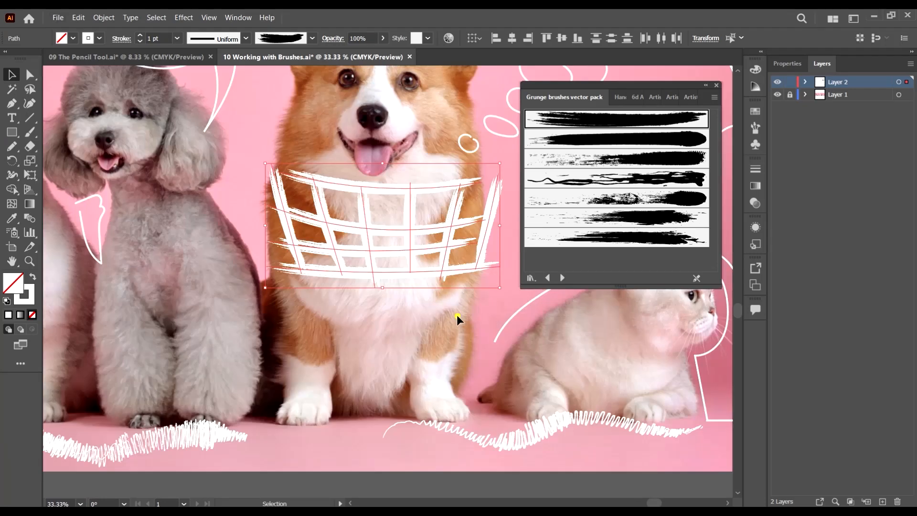
pyautogui.click(457, 314)
# - Select the four thought-bubble ovals beside the corgi's head and try Grunge Brush Vector Pack 03 on them
pyautogui.scroll(-3, 452, 332)
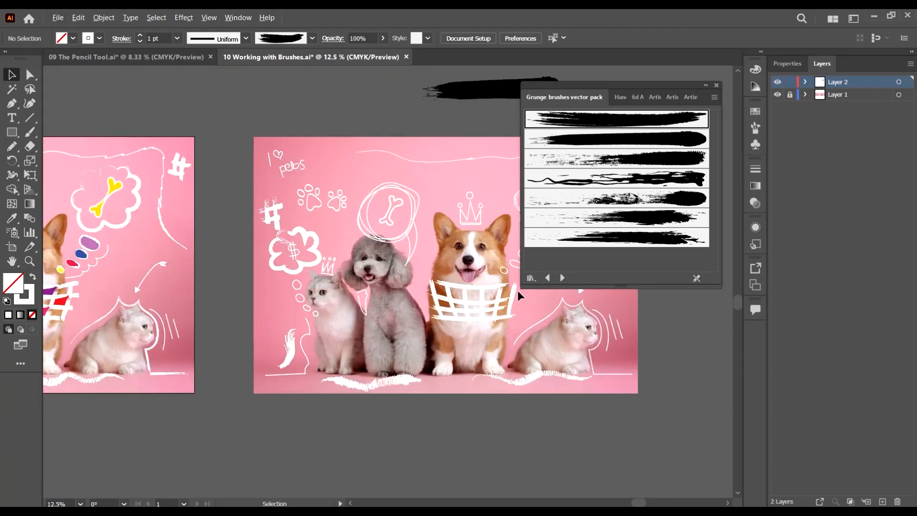
pyautogui.scroll(5, 458, 260)
pyautogui.moveTo(353, 270); pyautogui.dragTo(352, 270)
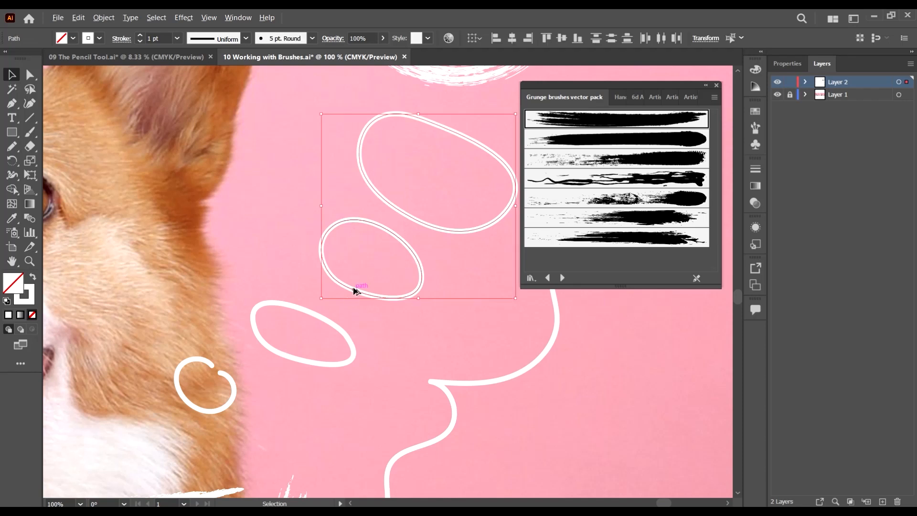
pyautogui.scroll(-1, 352, 289)
pyautogui.keyDown('shift'); pyautogui.click(345, 318); pyautogui.keyUp('shift')
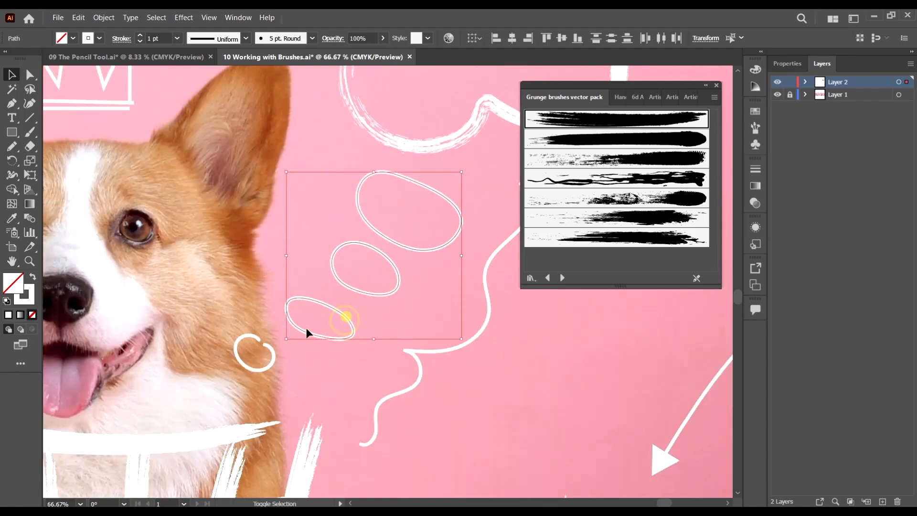
pyautogui.keyDown('shift'); pyautogui.click(270, 353); pyautogui.keyUp('shift')
pyautogui.click(628, 163)
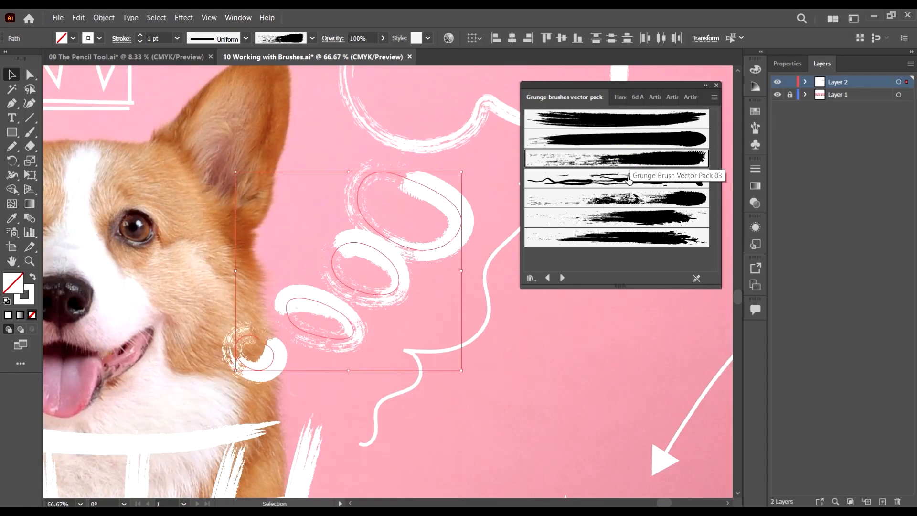
pyautogui.scroll(-1, 378, 321)
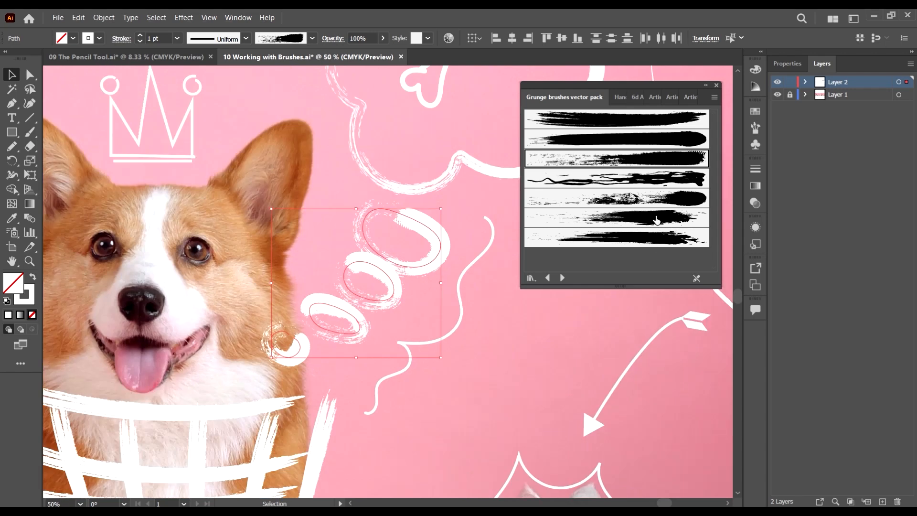
# - Apply the first grunge brush to the four thought-bubble ovals, set their stroke weight to 0.5 pt and deselect them
pyautogui.click(671, 120)
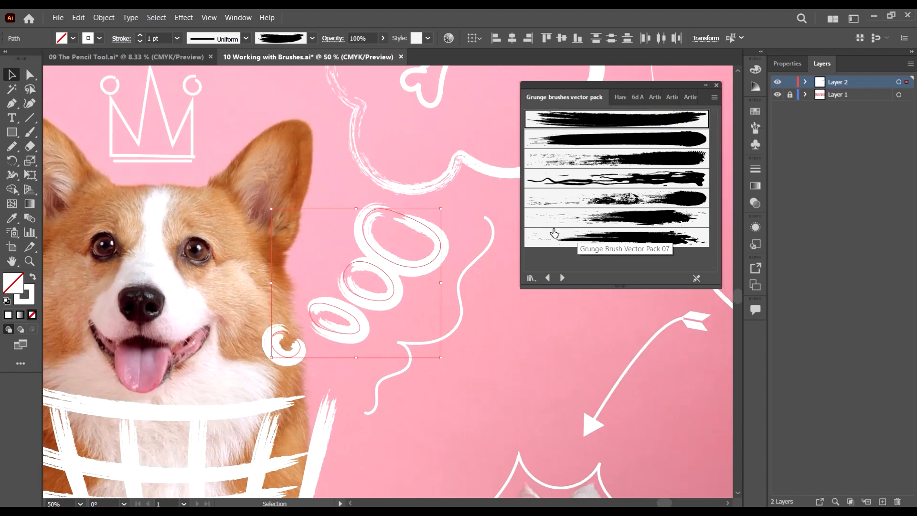
pyautogui.click(177, 38)
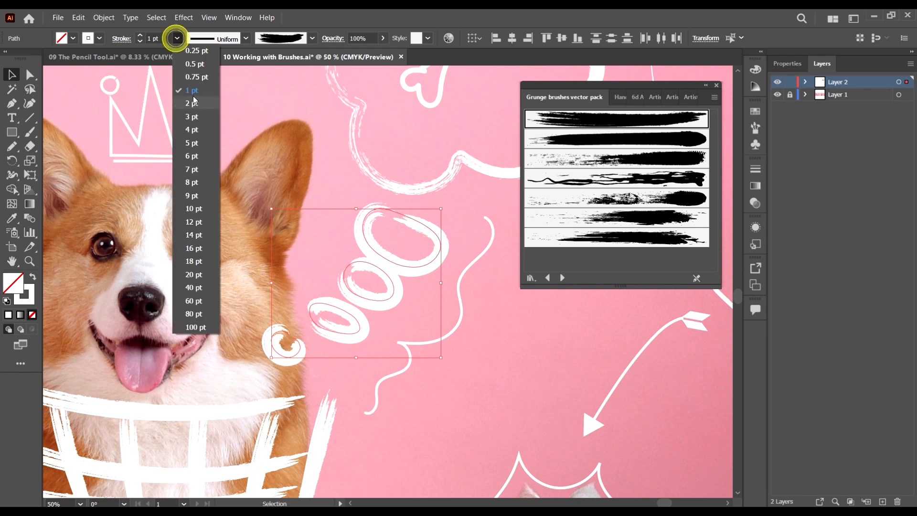
pyautogui.click(189, 61)
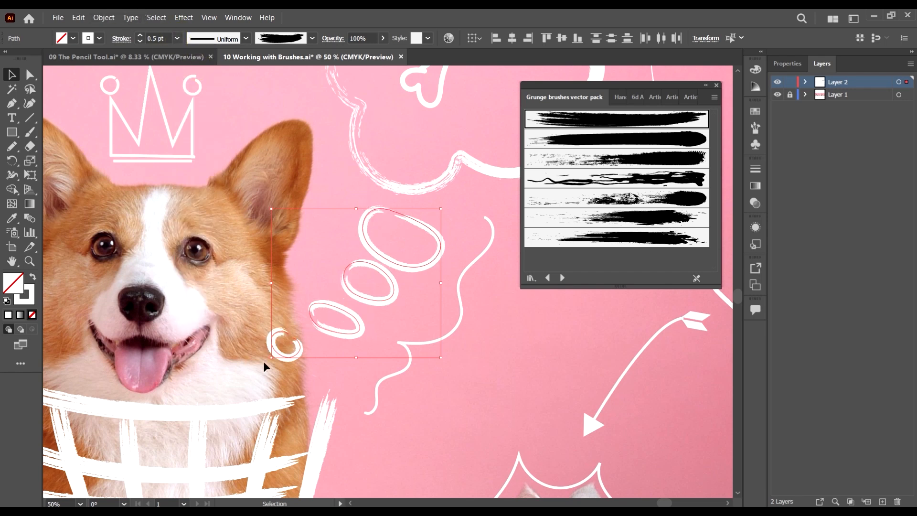
pyautogui.scroll(-2, 262, 361)
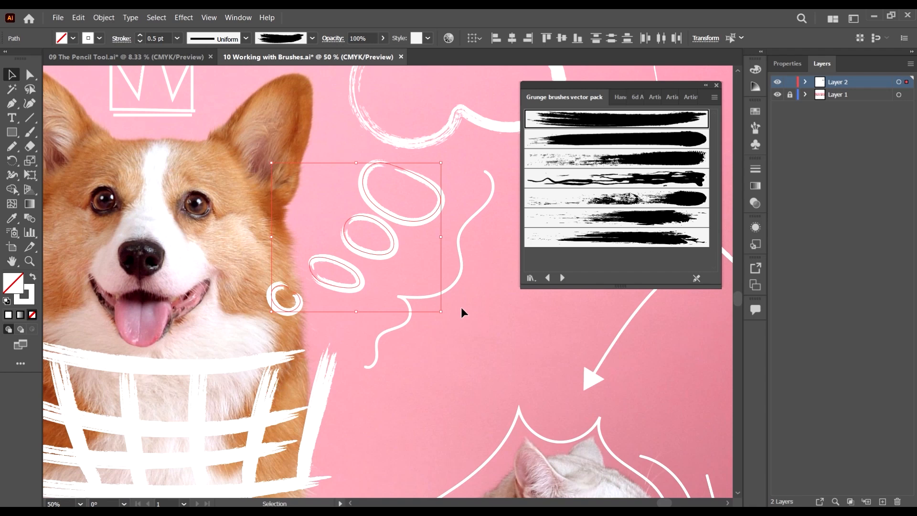
pyautogui.click(486, 334)
# - Activate the Blob Brush tool and examine the coloured thought-bubble ovals beside the corgi in the finished example
pyautogui.scroll(-3, 486, 334)
pyautogui.click(34, 137)
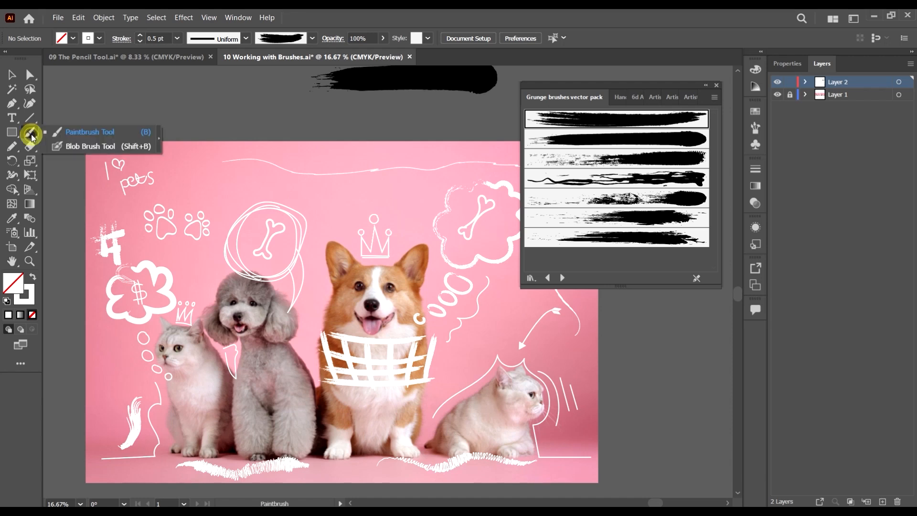
pyautogui.click(80, 148)
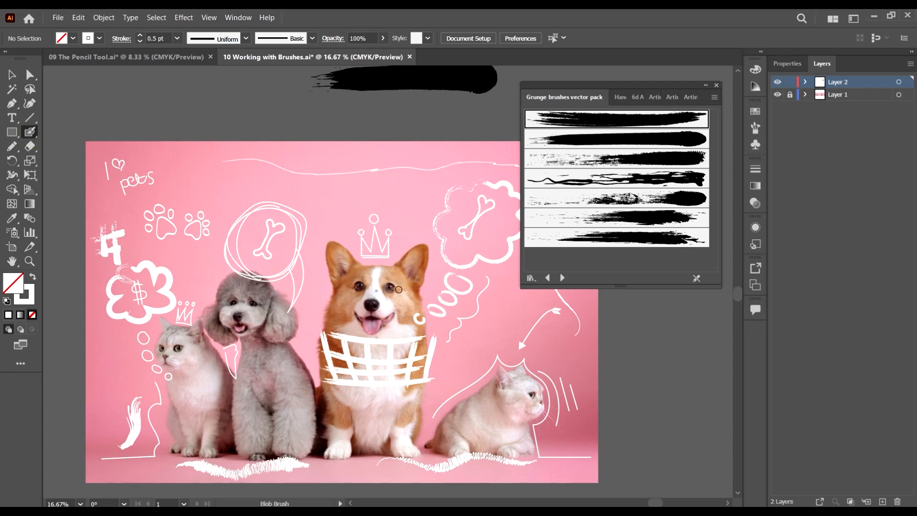
pyautogui.scroll(-3, 226, 320)
pyautogui.scroll(3, 354, 326)
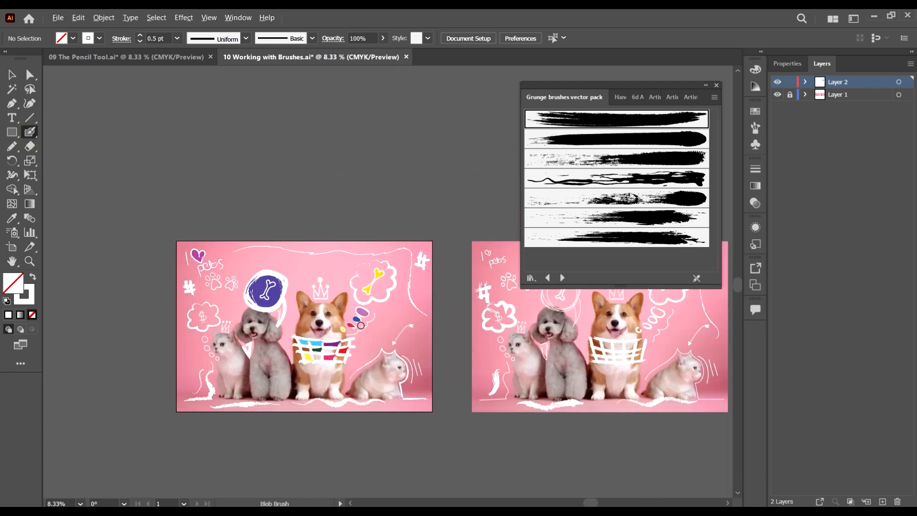
pyautogui.scroll(5, 373, 299)
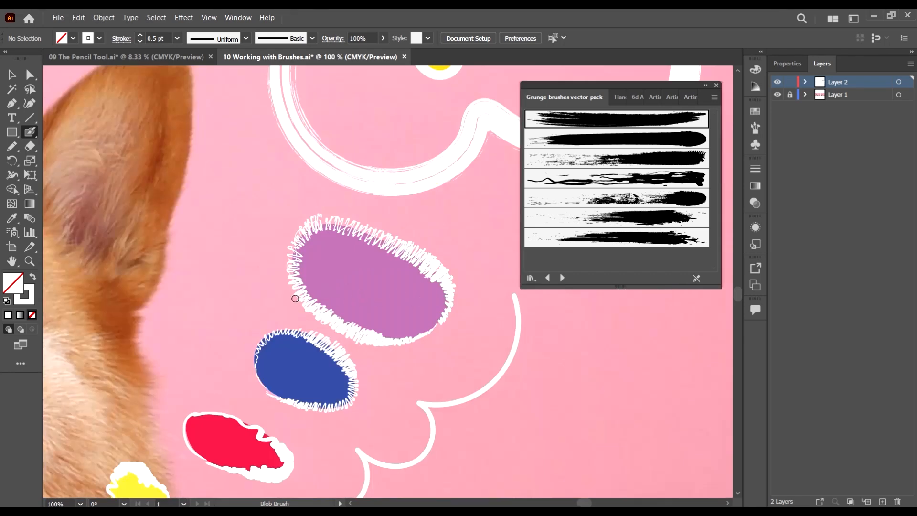
pyautogui.scroll(-6, 295, 298)
pyautogui.scroll(5, 565, 299)
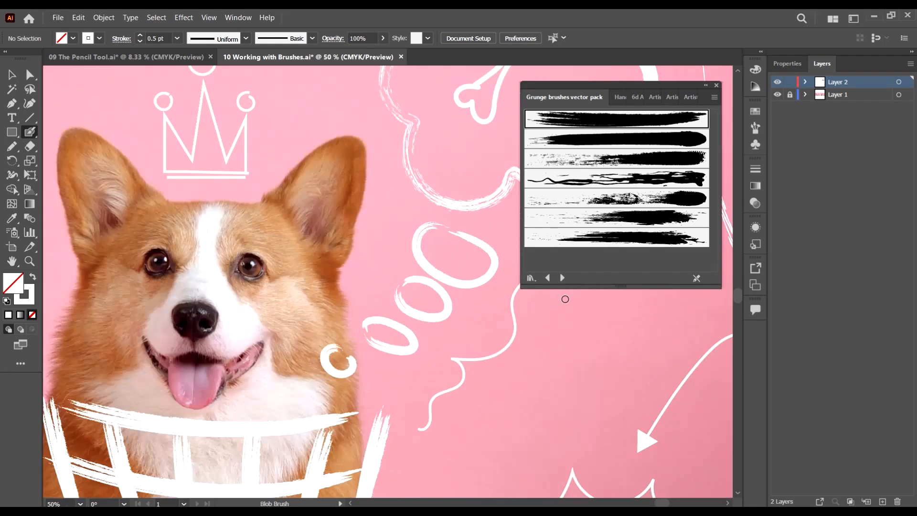
# - Try Blob Brush strokes inside the copy's largest thought-bubble oval, including with an 8 pt stroke weight, and undo them
pyautogui.scroll(1, 456, 268)
pyautogui.scroll(2, 446, 330)
pyautogui.moveTo(404, 316)
pyautogui.mouseDown()
pyautogui.moveTo(467, 302)
pyautogui.moveTo(434, 309)
pyautogui.mouseUp()
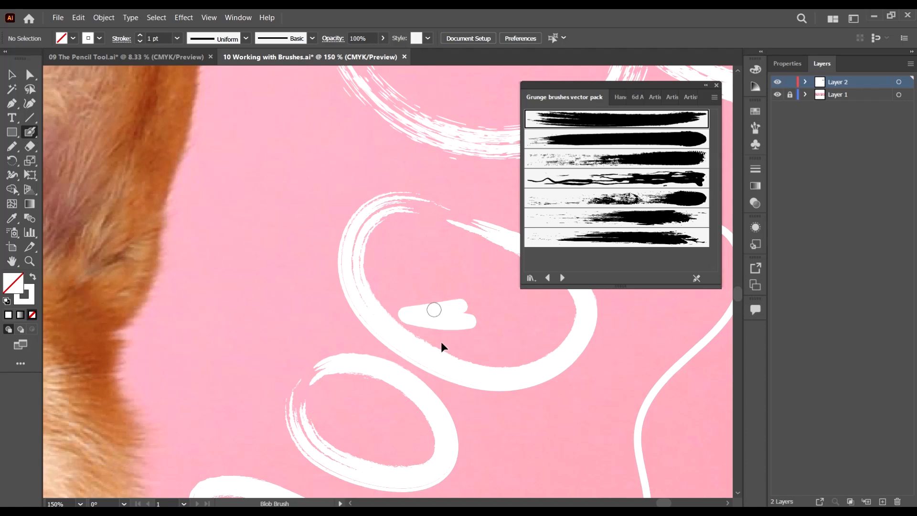
pyautogui.hscroll(3, 441, 342)
pyautogui.click(175, 39)
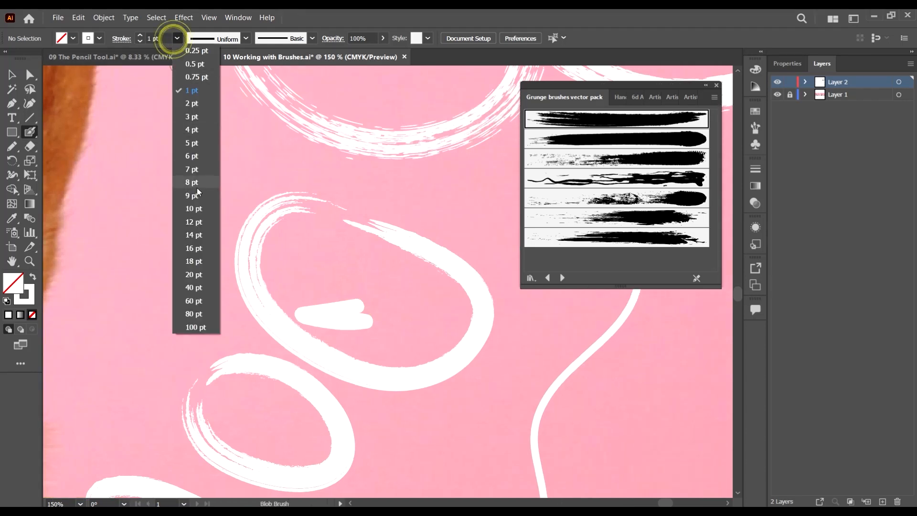
pyautogui.click(197, 182)
pyautogui.moveTo(339, 269)
pyautogui.mouseDown()
pyautogui.moveTo(291, 312)
pyautogui.moveTo(477, 303)
pyautogui.mouseUp()
pyautogui.hotkey('ctrl', 'z')
pyautogui.hotkey('ctrl', 'z')
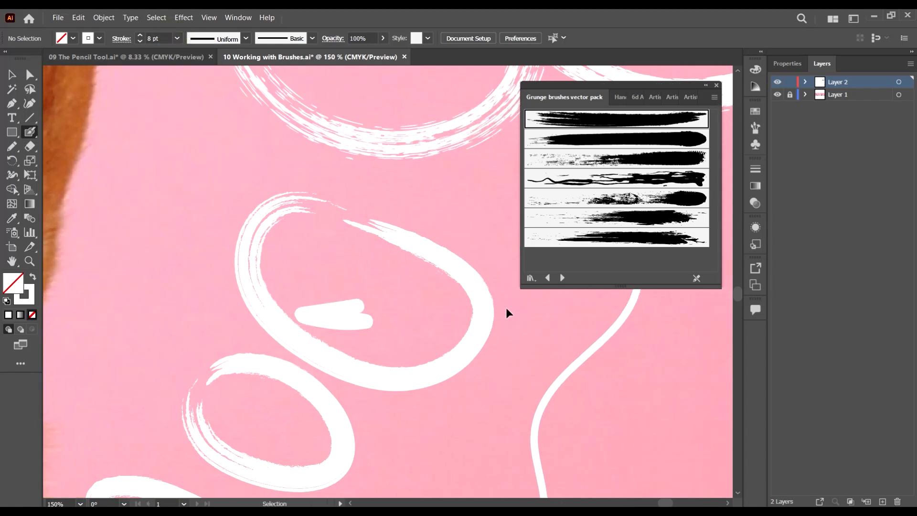
pyautogui.hotkey('ctrl', 'z')
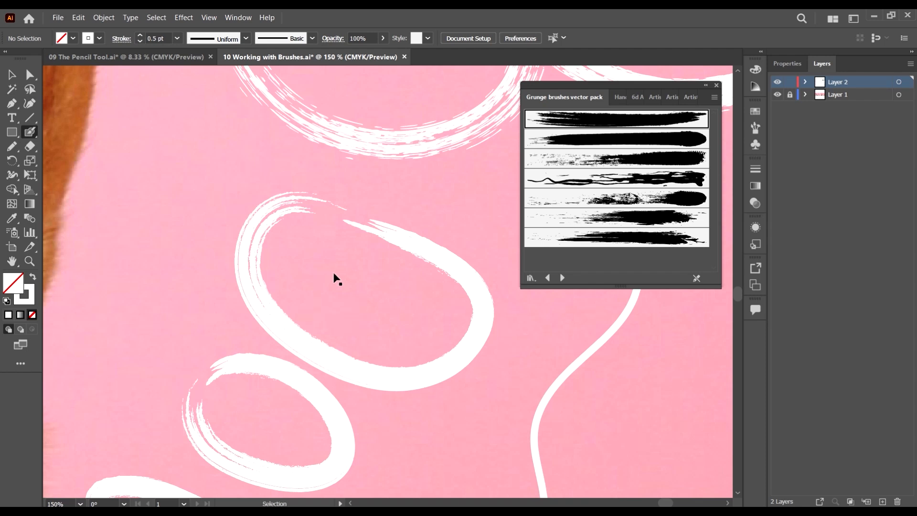
# - Switch the Blob Brush to the 15 pt. Round brush and paint the inside of the largest thought-bubble oval completely white
pyautogui.click(246, 38)
pyautogui.click(246, 39)
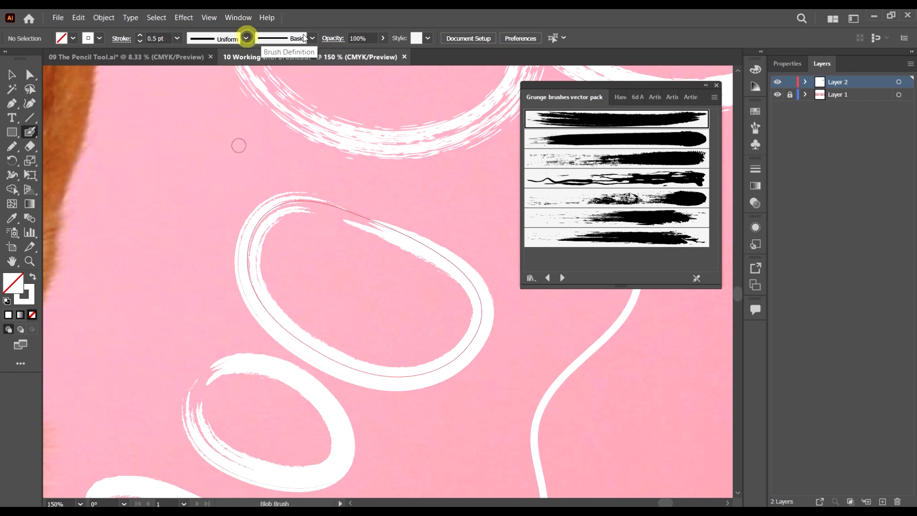
pyautogui.click(312, 39)
pyautogui.scroll(6, 307, 95)
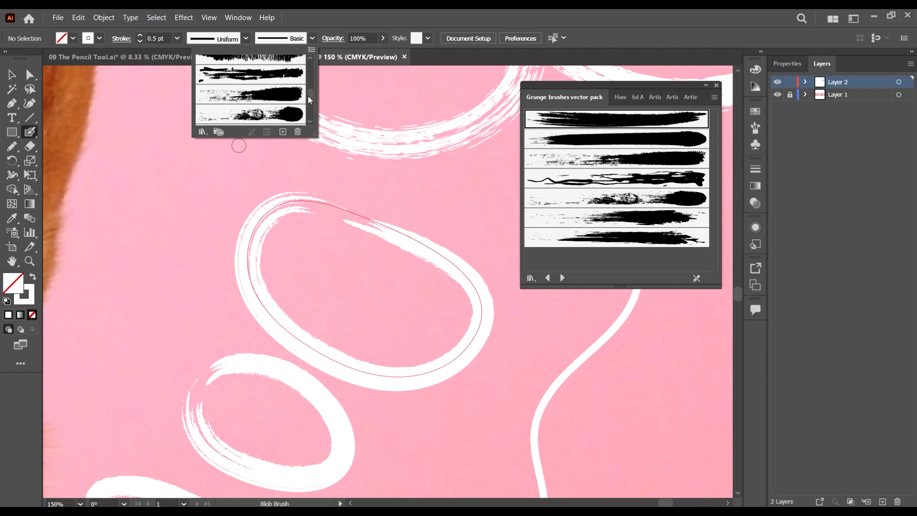
pyautogui.click(225, 64)
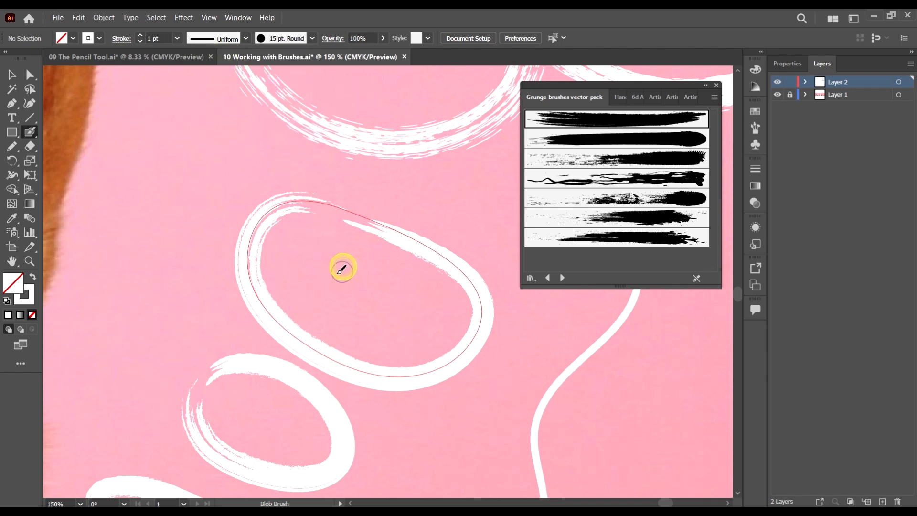
pyautogui.moveTo(342, 272)
pyautogui.mouseDown()
pyautogui.moveTo(368, 264)
pyautogui.moveTo(336, 254)
pyautogui.moveTo(350, 284)
pyautogui.moveTo(374, 269)
pyautogui.moveTo(419, 273)
pyautogui.moveTo(414, 261)
pyautogui.moveTo(366, 282)
pyautogui.moveTo(370, 291)
pyautogui.moveTo(438, 303)
pyautogui.moveTo(460, 289)
pyautogui.moveTo(418, 299)
pyautogui.mouseUp()
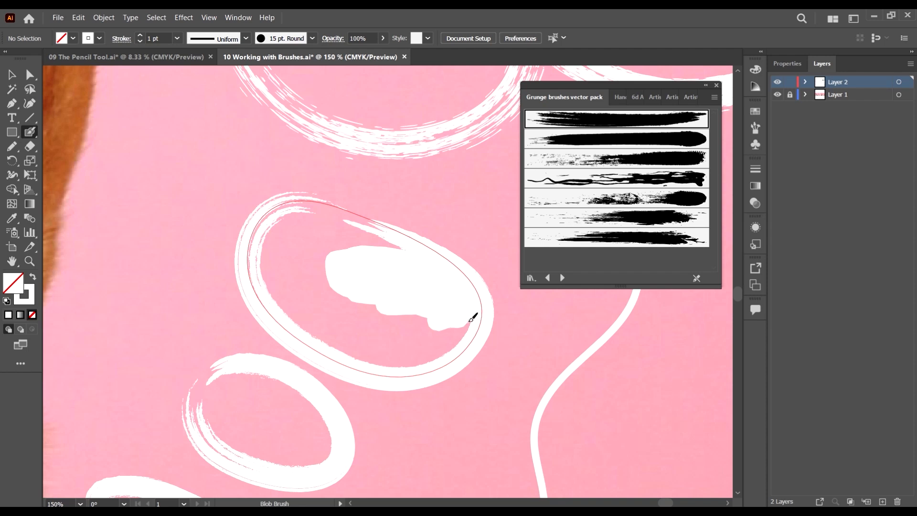
pyautogui.moveTo(471, 320)
pyautogui.mouseDown()
pyautogui.moveTo(446, 329)
pyautogui.moveTo(376, 313)
pyautogui.mouseUp()
pyautogui.moveTo(431, 339)
pyautogui.mouseDown()
pyautogui.moveTo(418, 357)
pyautogui.moveTo(336, 351)
pyautogui.moveTo(321, 325)
pyautogui.moveTo(443, 329)
pyautogui.moveTo(404, 321)
pyautogui.moveTo(373, 337)
pyautogui.moveTo(308, 319)
pyautogui.moveTo(368, 299)
pyautogui.moveTo(339, 261)
pyautogui.moveTo(382, 256)
pyautogui.moveTo(359, 241)
pyautogui.moveTo(299, 233)
pyautogui.moveTo(365, 230)
pyautogui.moveTo(378, 239)
pyautogui.moveTo(295, 223)
pyautogui.moveTo(284, 240)
pyautogui.moveTo(335, 238)
pyautogui.moveTo(286, 226)
pyautogui.moveTo(339, 243)
pyautogui.mouseUp()
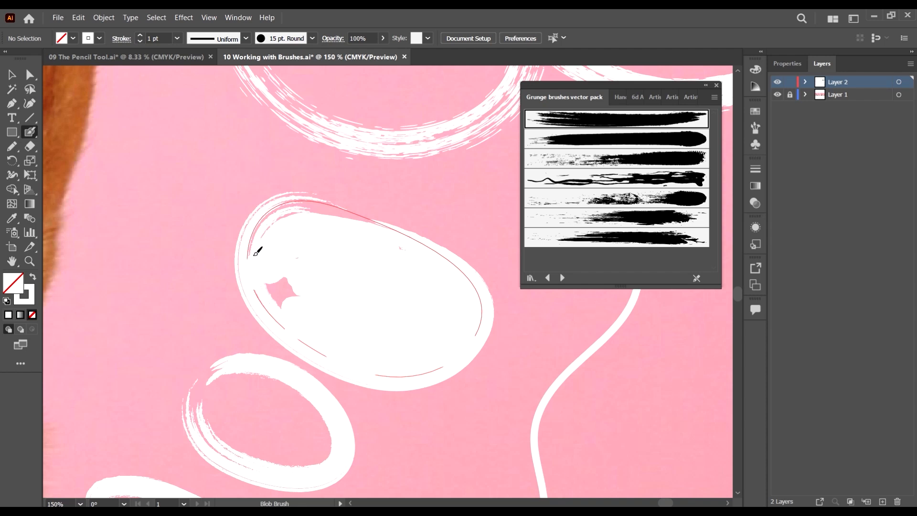
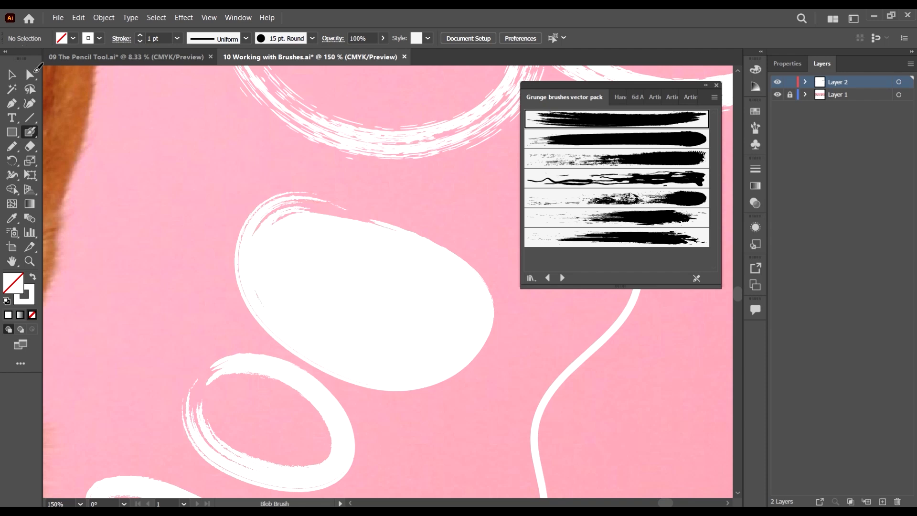
# - Select the blob painted inside the largest thought-bubble oval and change its fill to purple after trying two blues
pyautogui.hotkey('ctrl', '-')
pyautogui.hotkey('ctrl', '-')
pyautogui.scroll(-1, 416, 234)
pyautogui.scroll(1, 418, 226)
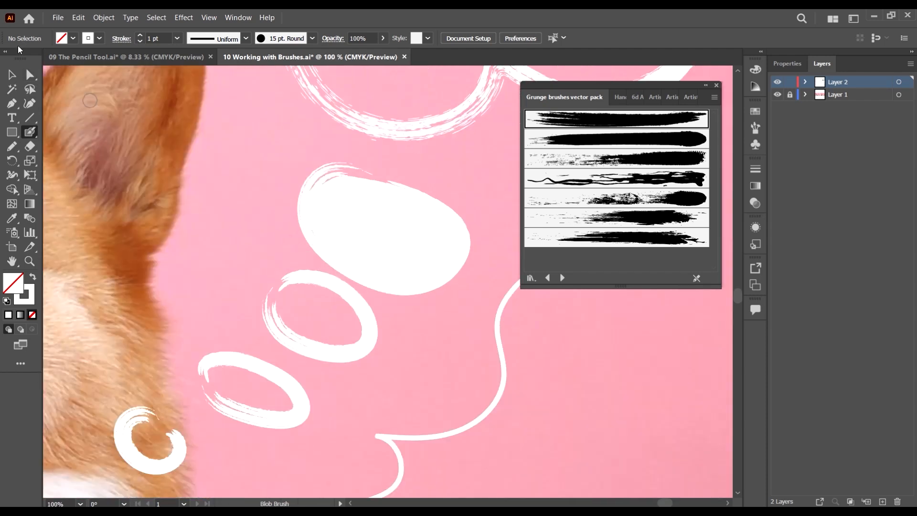
pyautogui.click(12, 75)
pyautogui.click(375, 216)
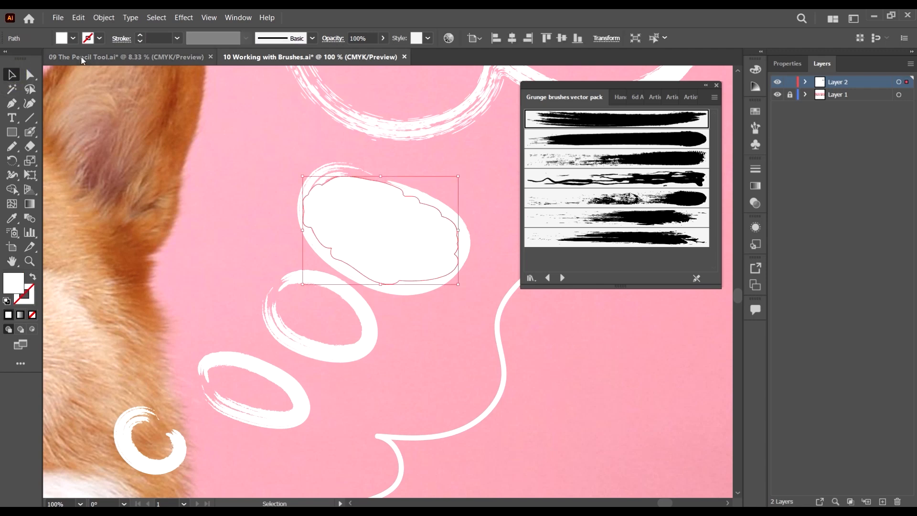
pyautogui.click(73, 38)
pyautogui.click(91, 68)
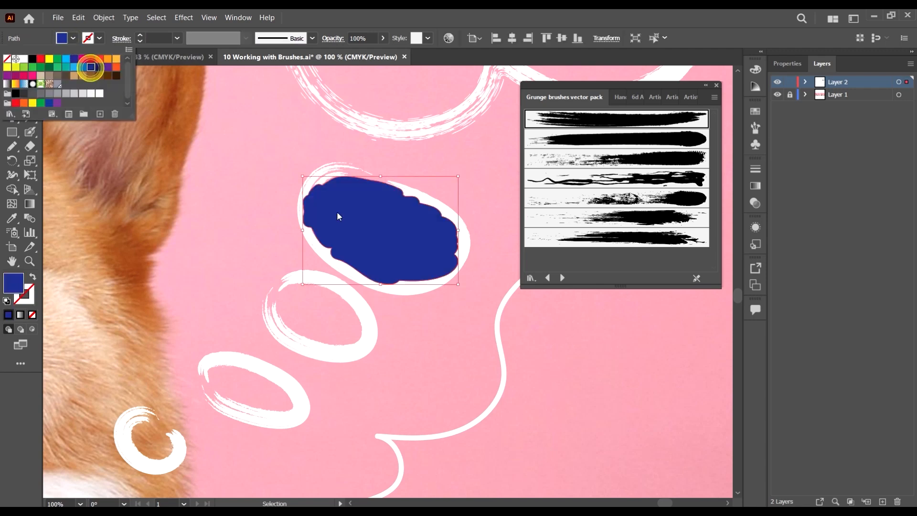
pyautogui.click(74, 59)
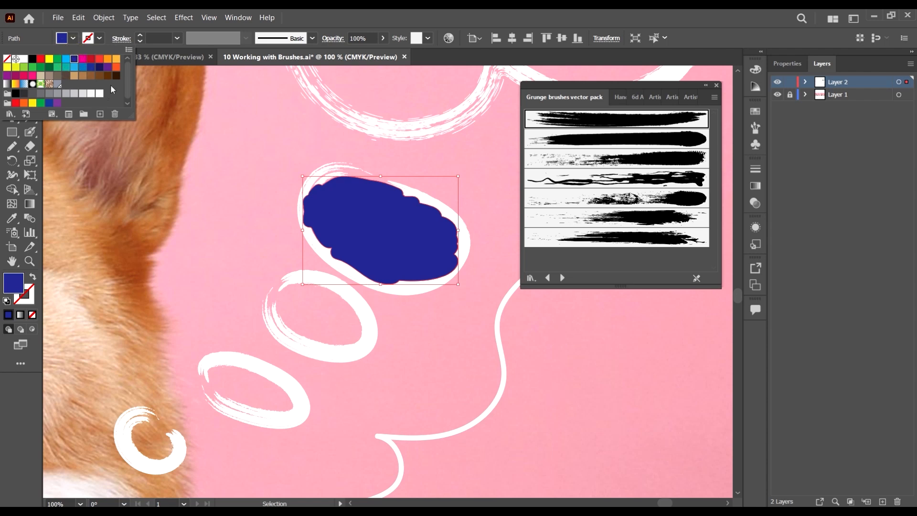
pyautogui.click(109, 68)
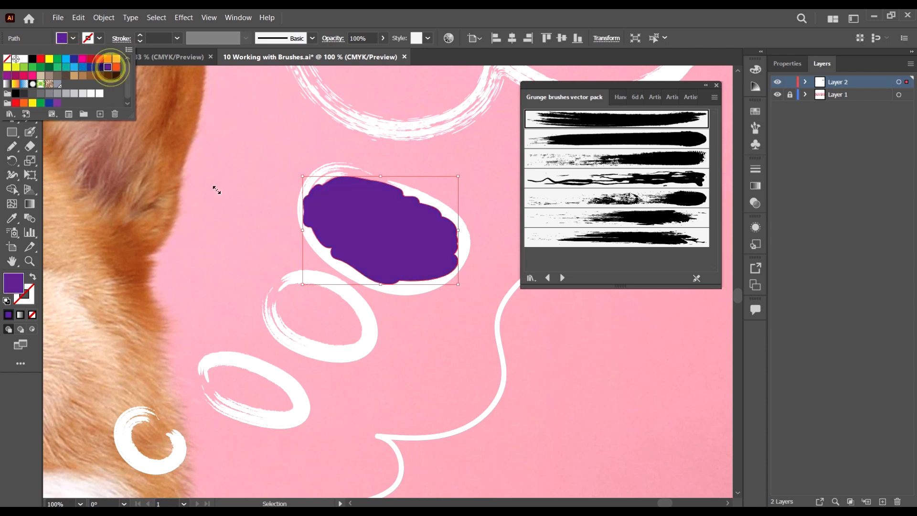
# - Bring the outline of the largest thought-bubble oval to the front of its purple fill and deselect it
pyautogui.click(409, 291)
pyautogui.click(409, 290)
pyautogui.rightClick(409, 290)
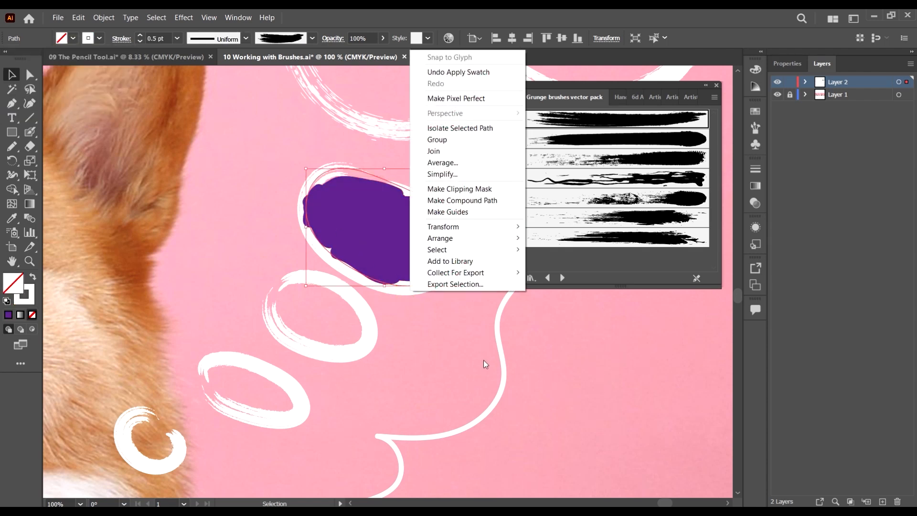
pyautogui.click(460, 238)
pyautogui.click(560, 240)
pyautogui.click(513, 350)
pyautogui.scroll(-3, 461, 278)
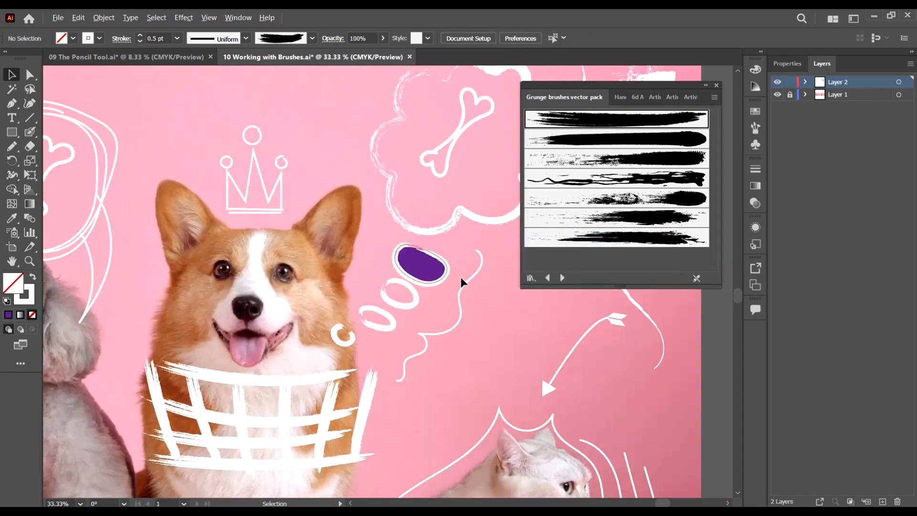
# - Paint the inside of the third-largest thought-bubble oval white with the Blob Brush and the 15 pt. Round brush
pyautogui.scroll(1, 467, 269)
pyautogui.scroll(3, 447, 289)
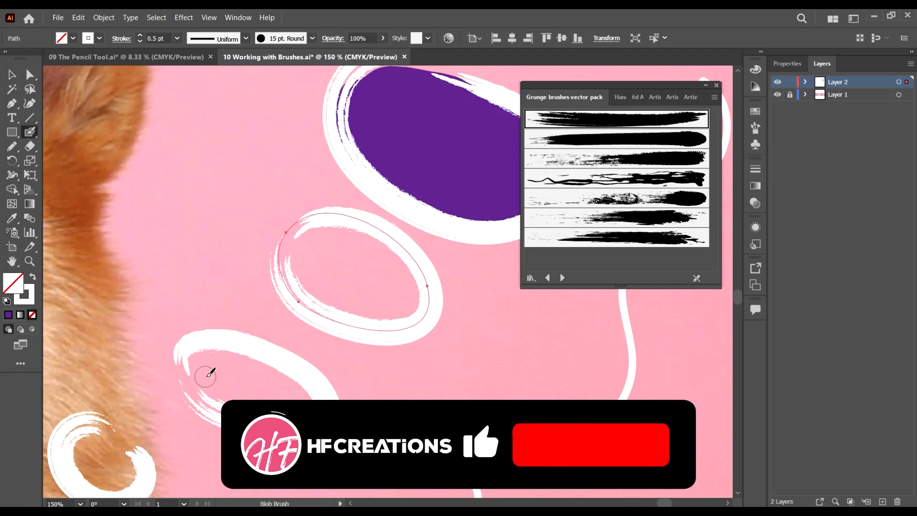
pyautogui.press('b')
pyautogui.moveTo(258, 365)
pyautogui.mouseDown()
pyautogui.moveTo(215, 354)
pyautogui.moveTo(198, 361)
pyautogui.moveTo(282, 384)
pyautogui.moveTo(311, 407)
pyautogui.moveTo(197, 362)
pyautogui.moveTo(230, 395)
pyautogui.moveTo(314, 414)
pyautogui.mouseUp()
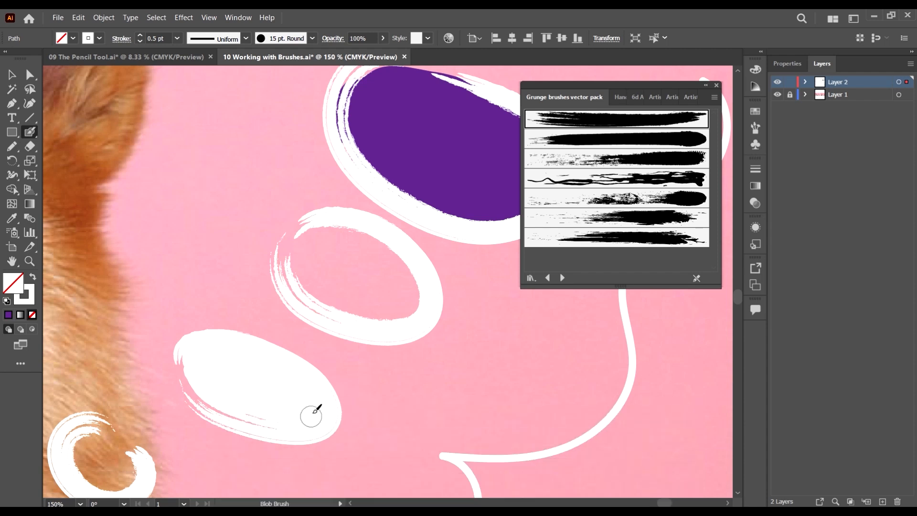
# - Select the blob painted inside the third-largest thought-bubble oval and change its fill to orange
pyautogui.press('v')
pyautogui.click(100, 39)
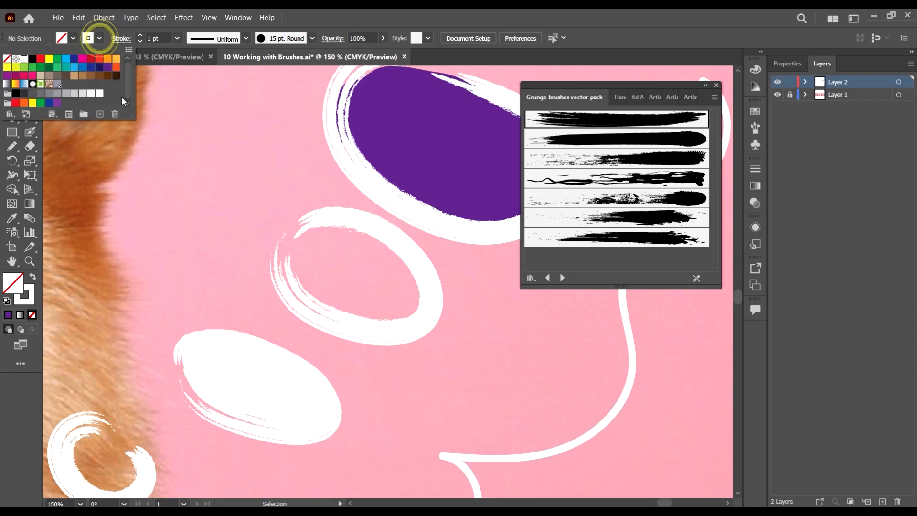
pyautogui.click(241, 382)
pyautogui.click(85, 42)
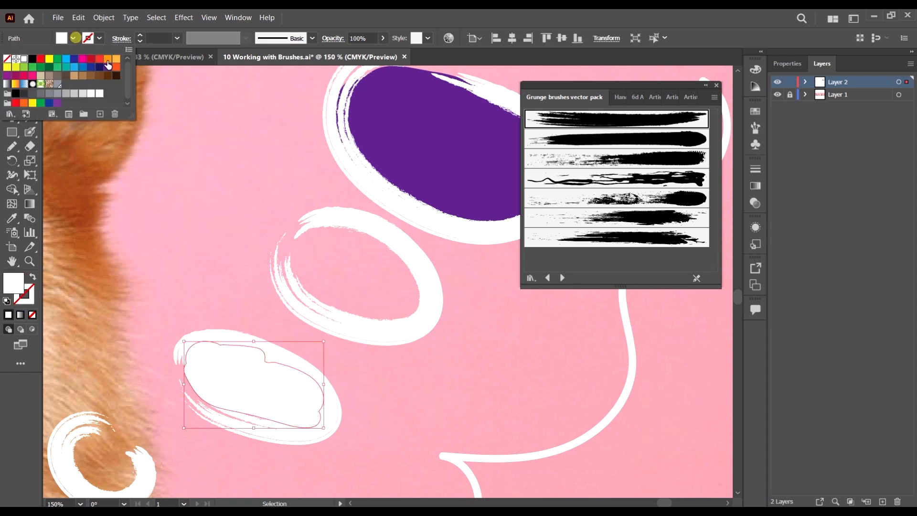
pyautogui.click(106, 62)
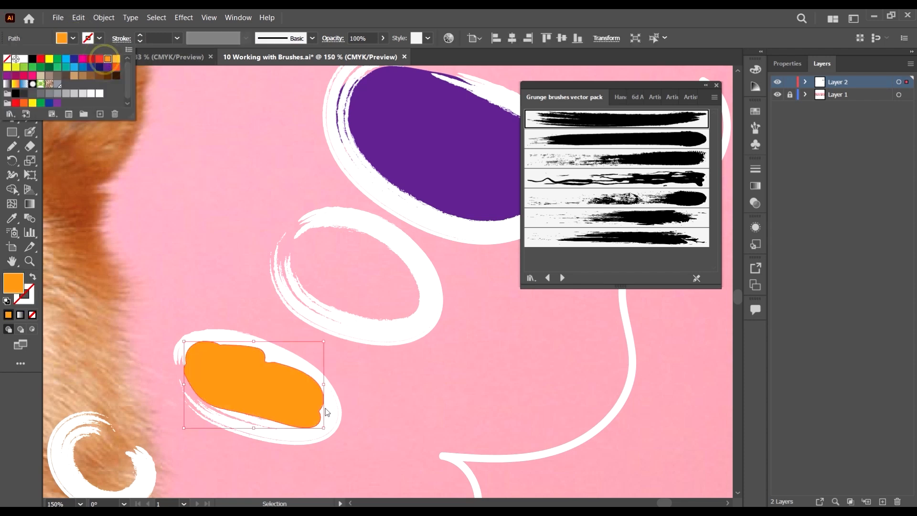
# - Bring the outline of the third-largest thought-bubble oval to the front of its orange fill and deselect it
pyautogui.click(369, 392)
pyautogui.click(331, 395)
pyautogui.rightClick(332, 394)
pyautogui.moveTo(396, 340)
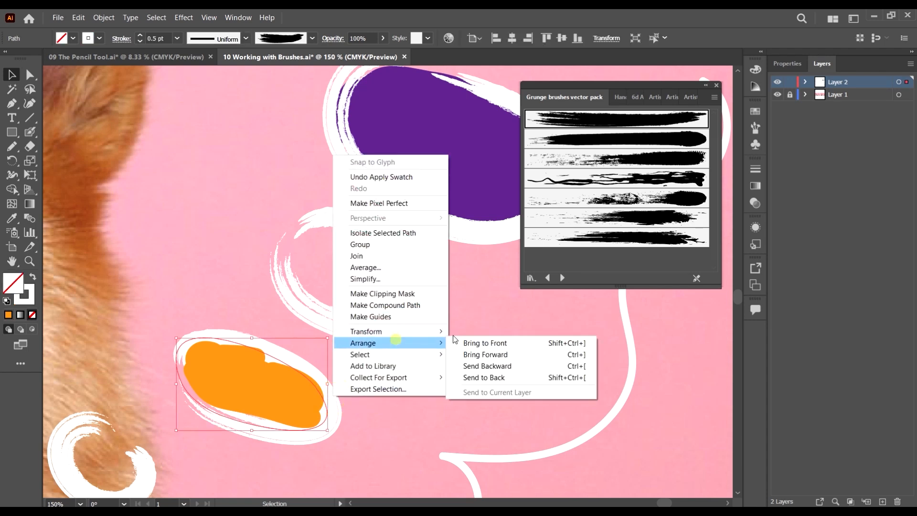
pyautogui.click(473, 344)
pyautogui.scroll(-4, 421, 328)
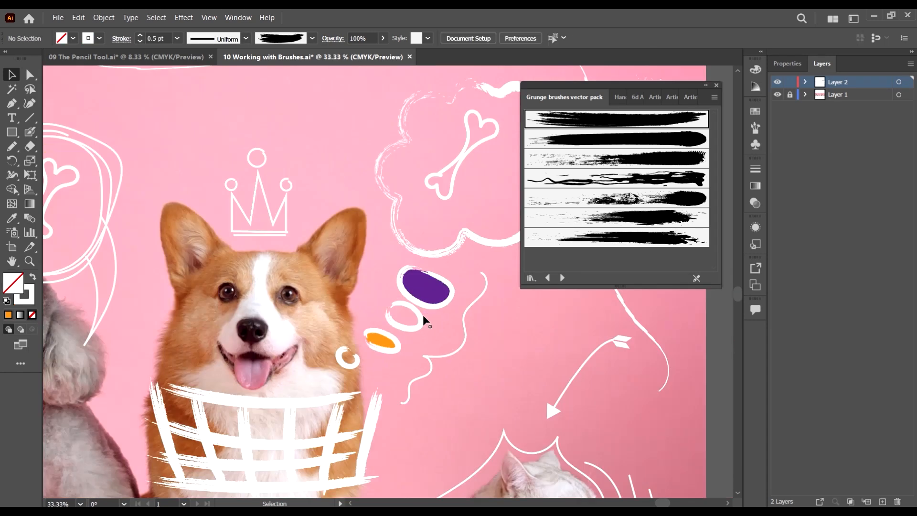
# - Select the brush strokes of the white grid over the corgi's chest in the copied photo and activate the Shape Builder
pyautogui.scroll(-1, 426, 291)
pyautogui.scroll(-4, 434, 299)
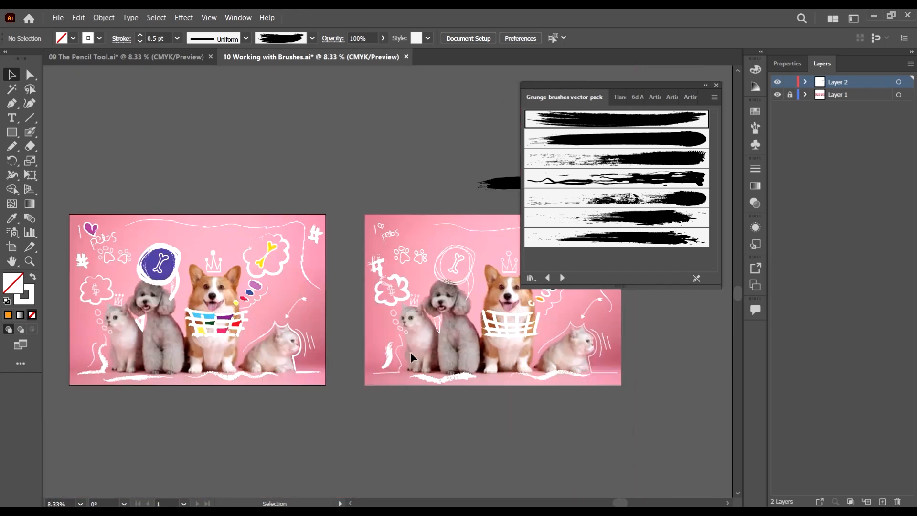
pyautogui.scroll(3, 453, 356)
pyautogui.hscroll(4, 411, 330)
pyautogui.hscroll(2, 472, 179)
pyautogui.scroll(2, 482, 231)
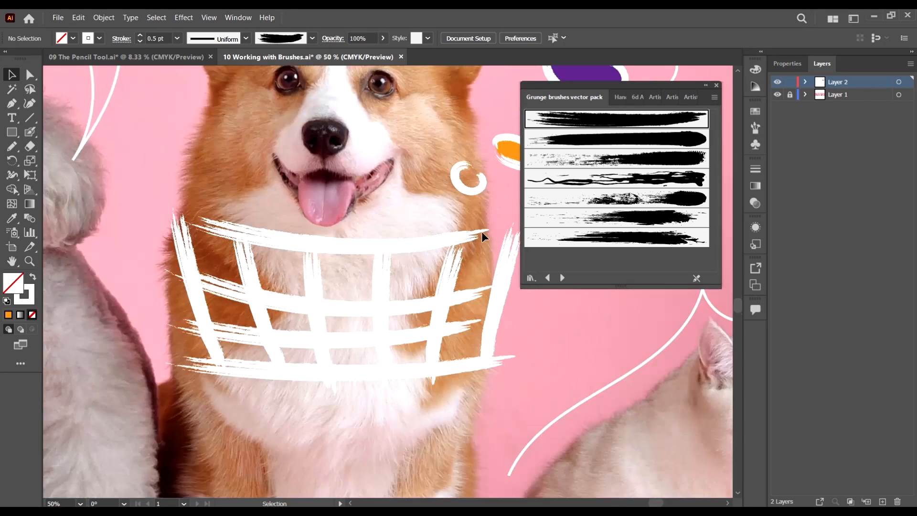
pyautogui.hscroll(2, 438, 285)
pyautogui.scroll(-1, 425, 383)
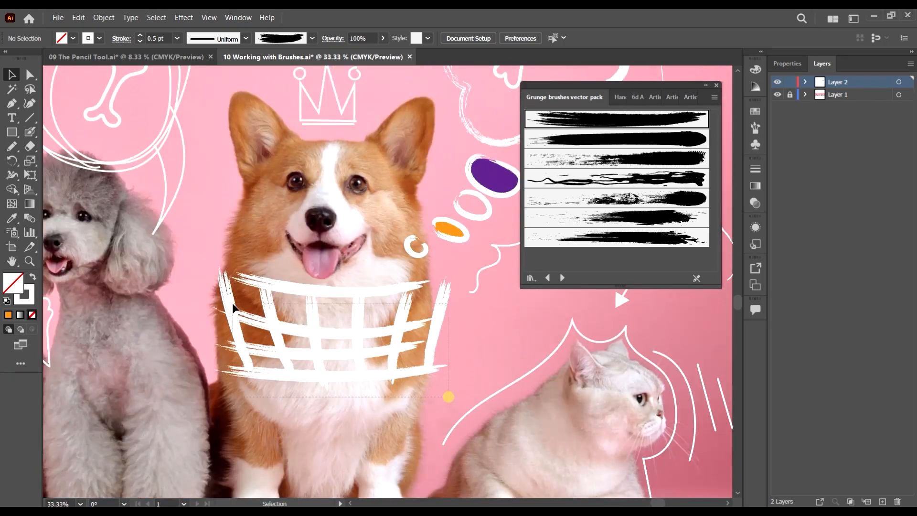
pyautogui.click(213, 278)
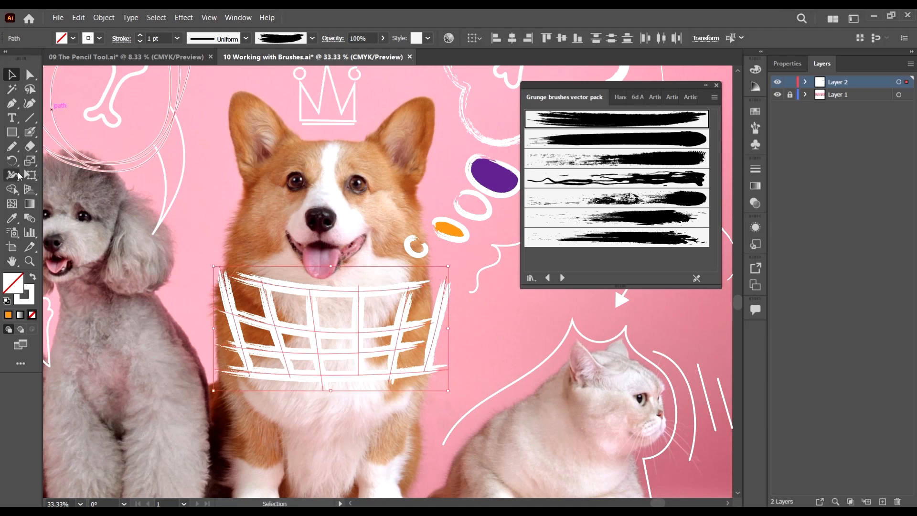
pyautogui.click(13, 190)
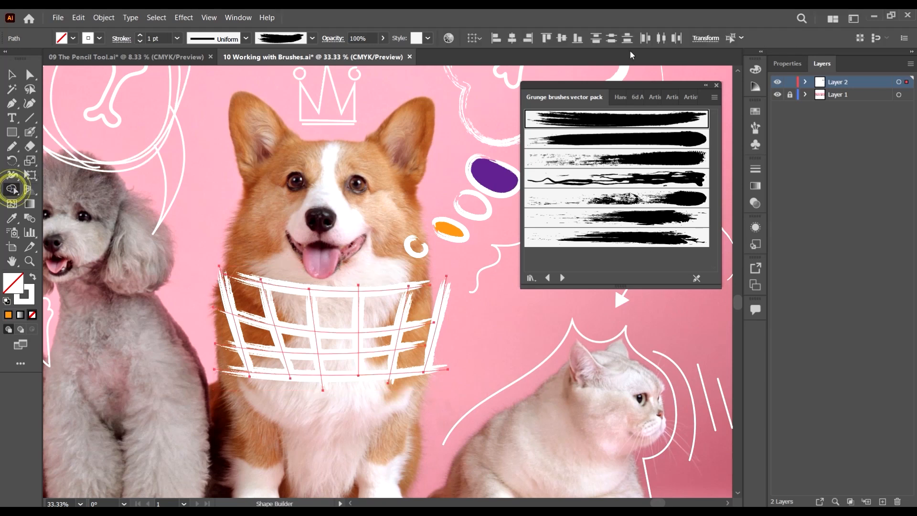
# - Collapse and shift the brush libraries window, and fill the second cell of the grid's top row light blue with the Shape Builder
pyautogui.click(707, 86)
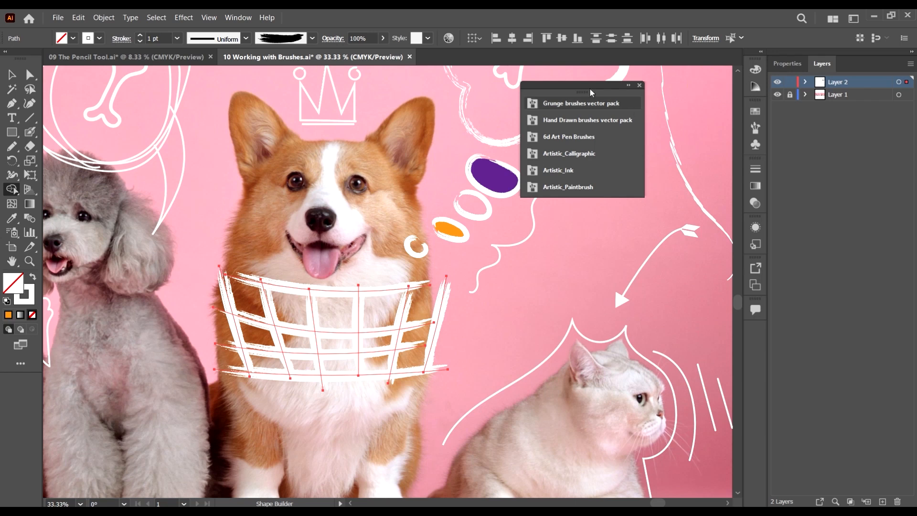
pyautogui.moveTo(583, 87); pyautogui.dragTo(613, 77)
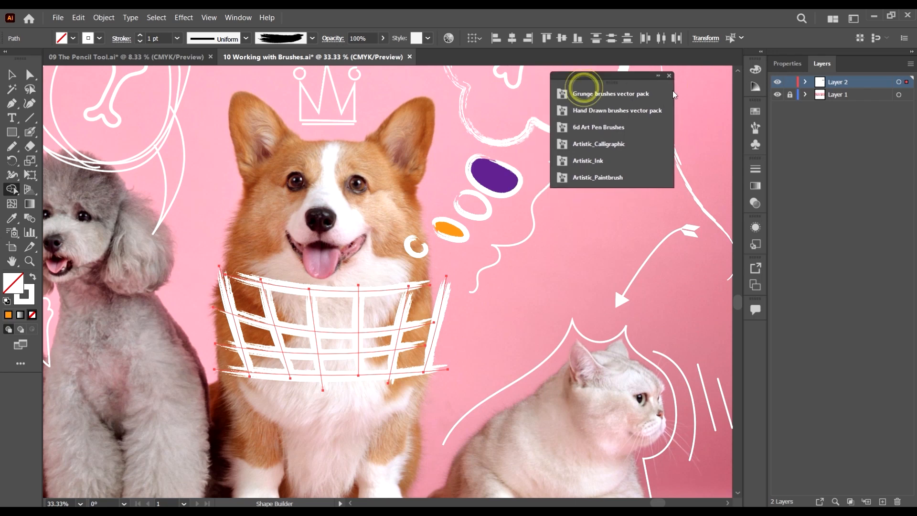
pyautogui.click(757, 70)
pyautogui.scroll(-2, 390, 253)
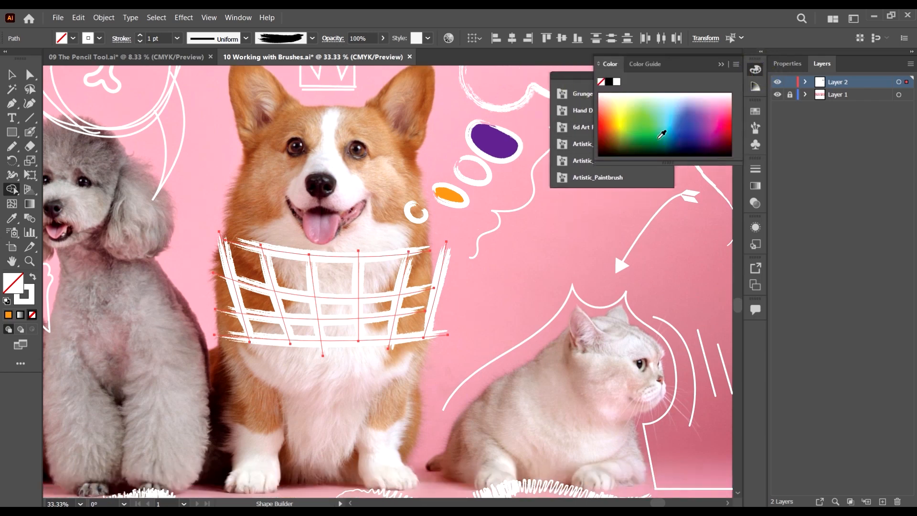
pyautogui.click(667, 112)
pyautogui.click(668, 109)
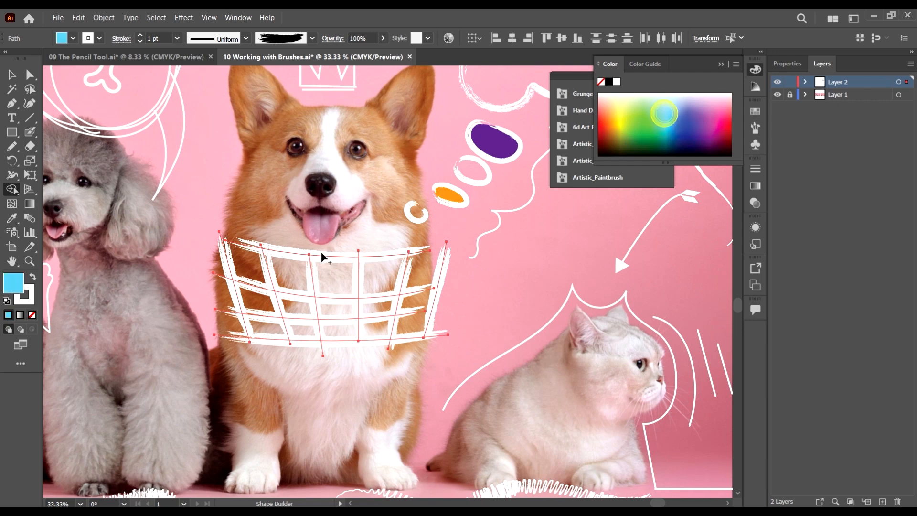
pyautogui.click(290, 270)
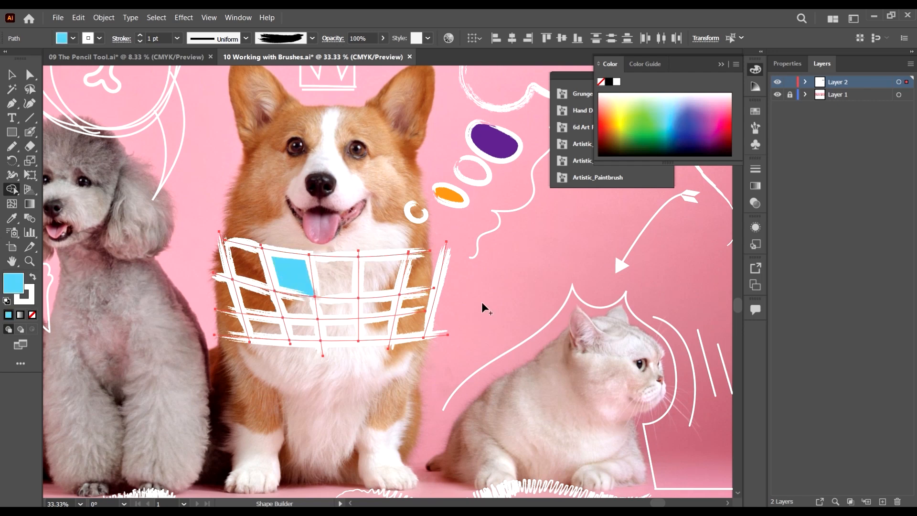
# - Fill the fourth cell of the grid's top row red and the third cell of its bottom row dark blue
pyautogui.click(717, 119)
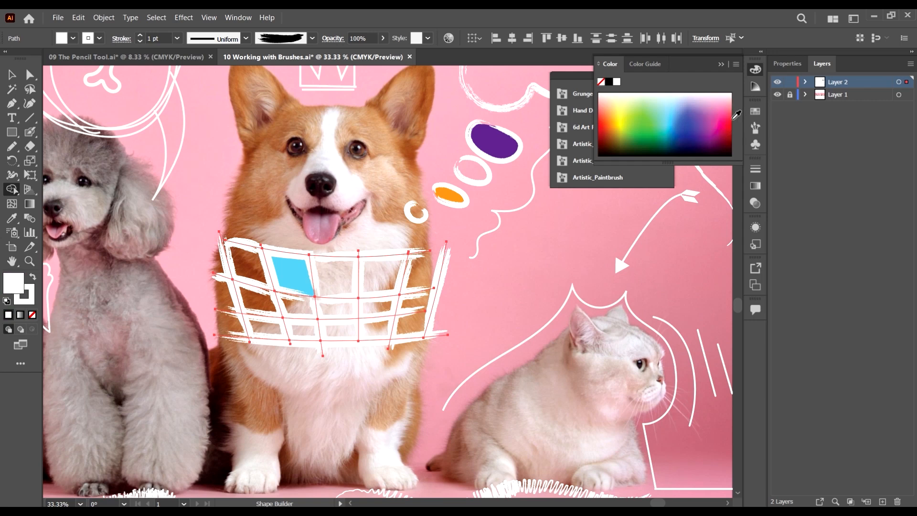
pyautogui.click(729, 121)
pyautogui.click(391, 268)
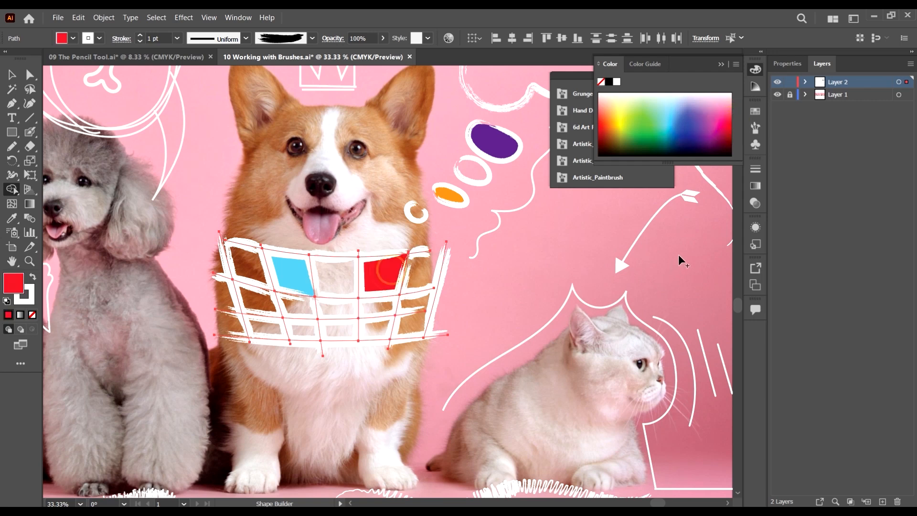
pyautogui.click(686, 136)
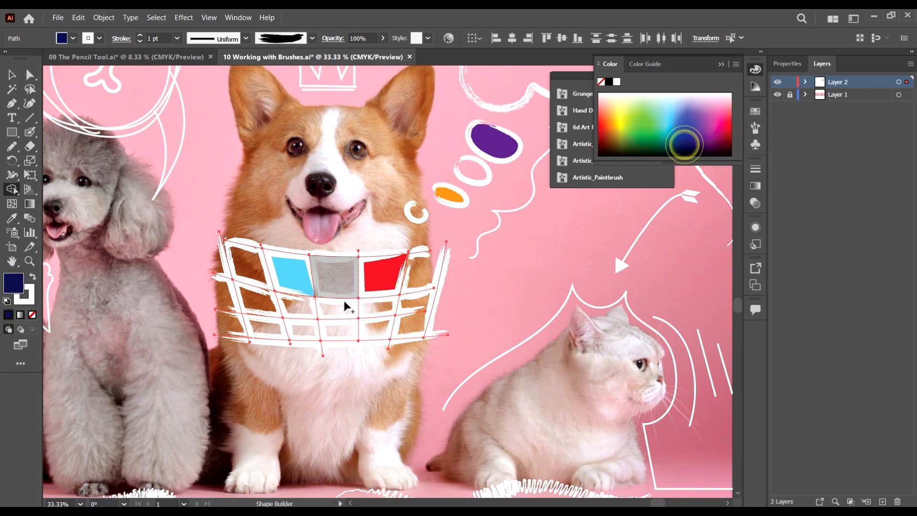
pyautogui.click(342, 328)
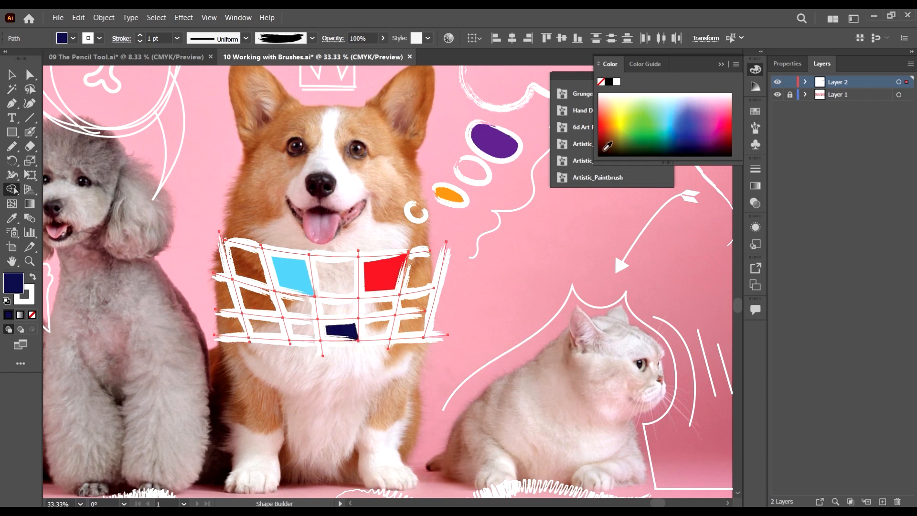
# - Fill the first cell of the grid's bottom row yellow and the fourth cell of its middle row orange-red
pyautogui.moveTo(615, 127); pyautogui.dragTo(613, 117)
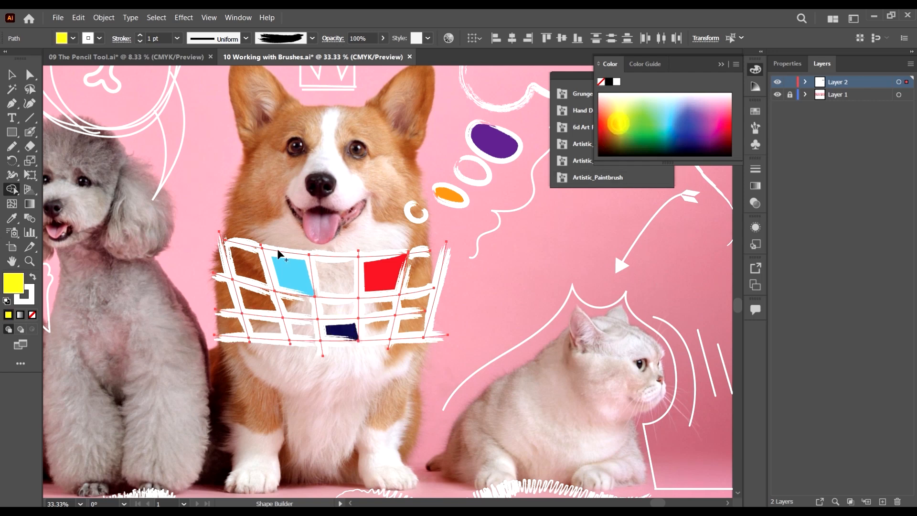
pyautogui.click(266, 327)
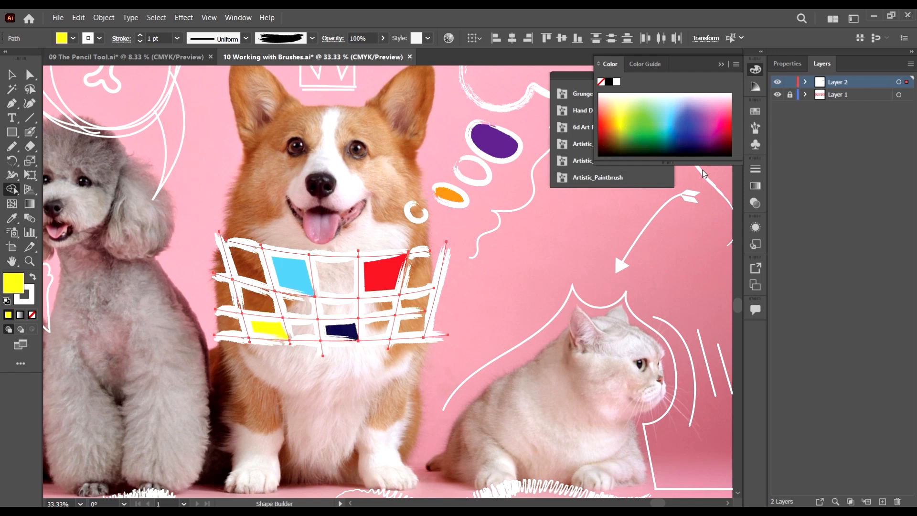
pyautogui.click(606, 118)
pyautogui.click(377, 307)
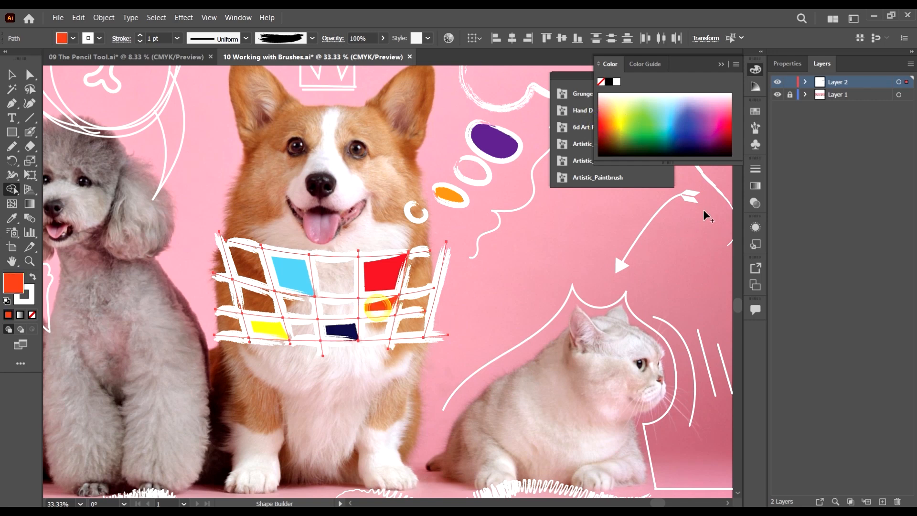
# - Fill the first and third cells of the grid's middle row green
pyautogui.click(609, 122)
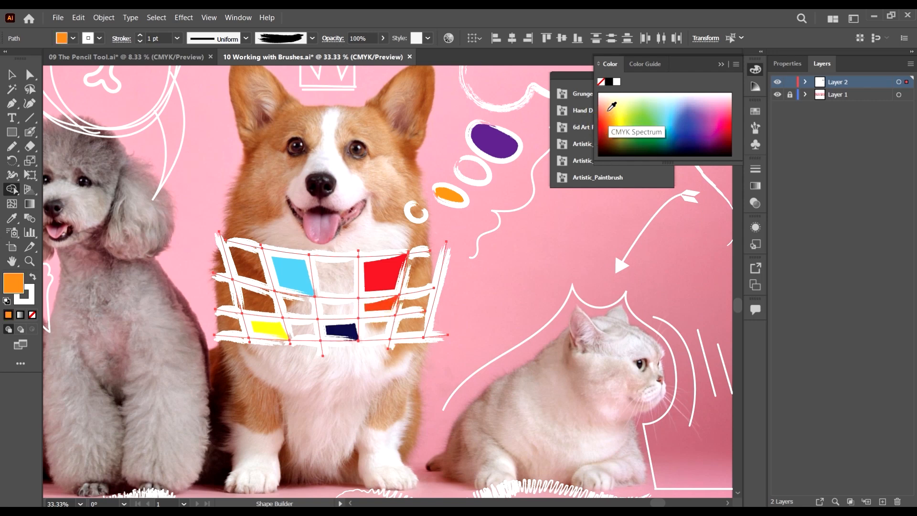
pyautogui.click(608, 111)
pyautogui.click(651, 128)
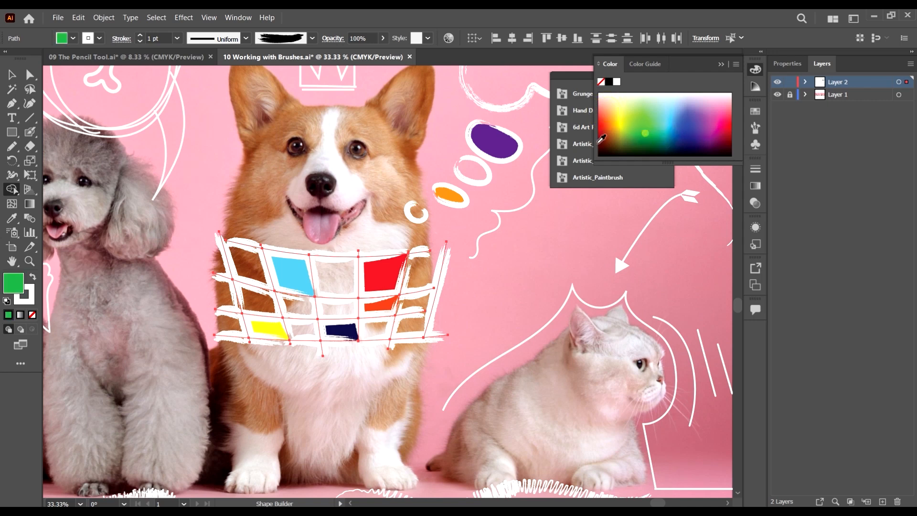
pyautogui.click(350, 311)
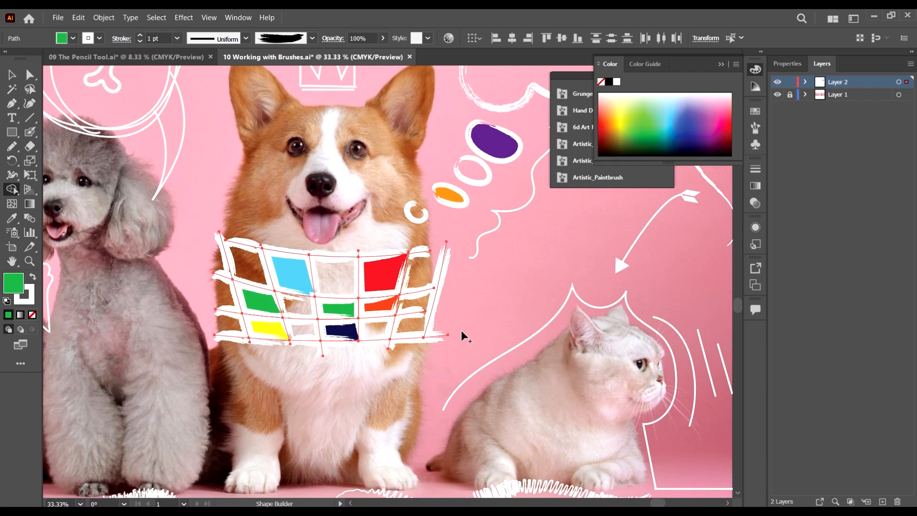
# - Fill the fourth cell of the grid's bottom row purple and deselect the grid
pyautogui.scroll(-1, 455, 320)
pyautogui.moveTo(695, 147); pyautogui.dragTo(713, 130)
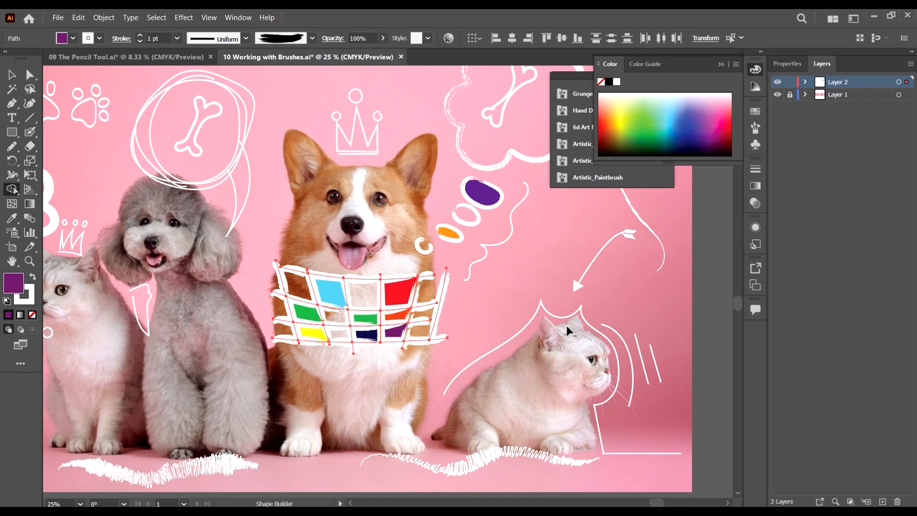
pyautogui.scroll(-1, 566, 325)
pyautogui.scroll(1, 503, 262)
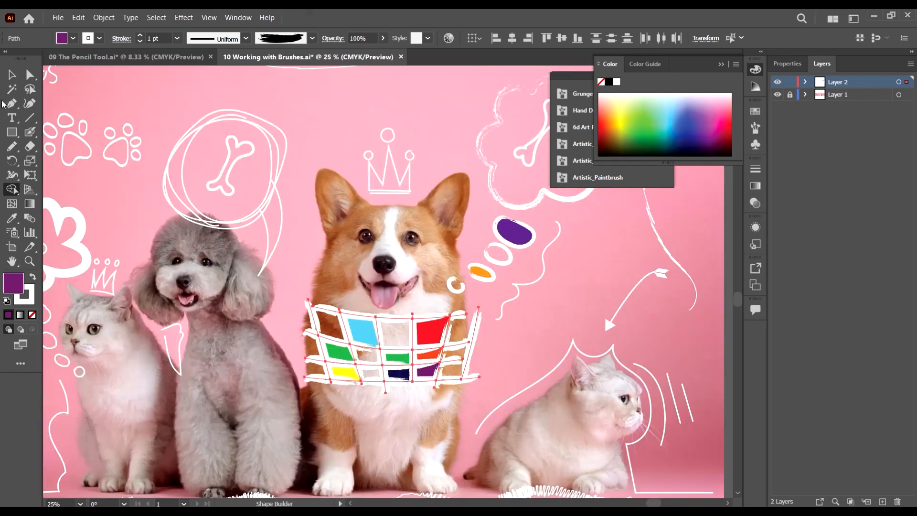
pyautogui.click(12, 74)
pyautogui.scroll(-3, 387, 331)
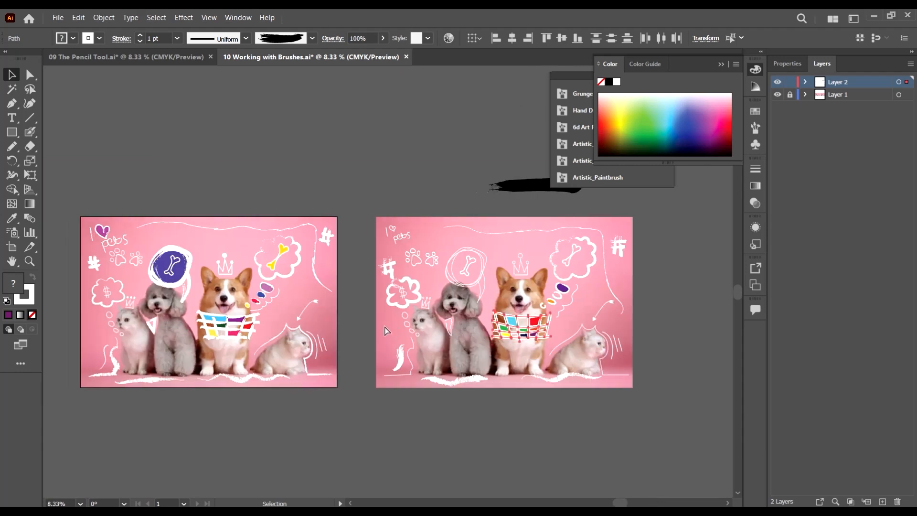
pyautogui.hscroll(-1, 387, 330)
pyautogui.click(439, 420)
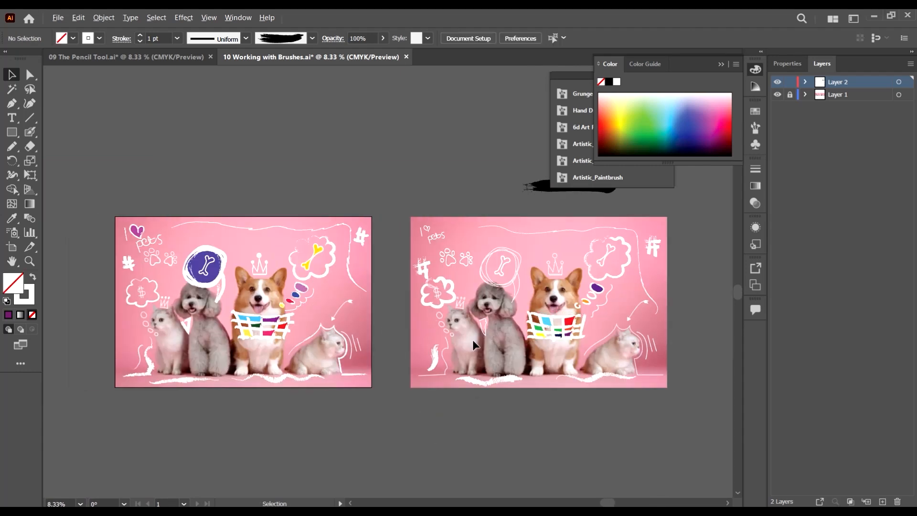
# - Round and adjust the sharp corner anchor at the upper left of the dollar cloud's outline with Direct Selection, and deselect the outline
pyautogui.scroll(7, 451, 293)
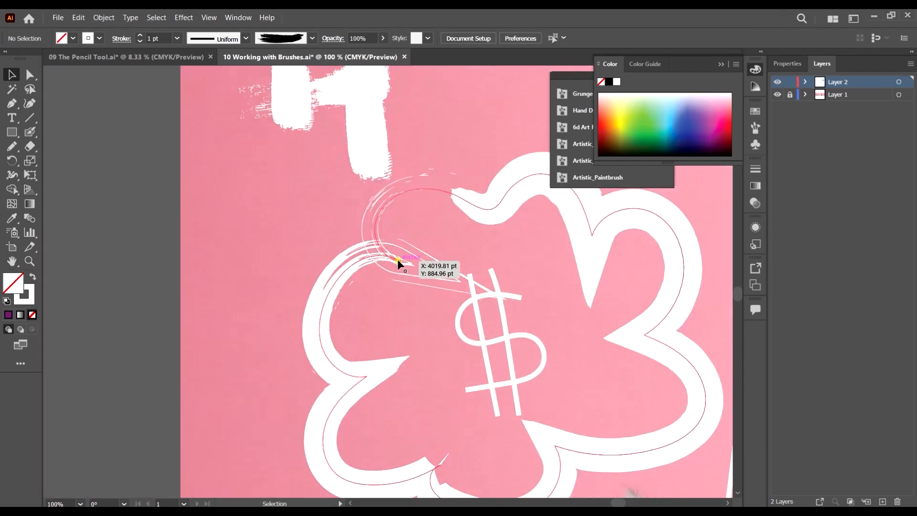
pyautogui.click(398, 260)
pyautogui.click(30, 78)
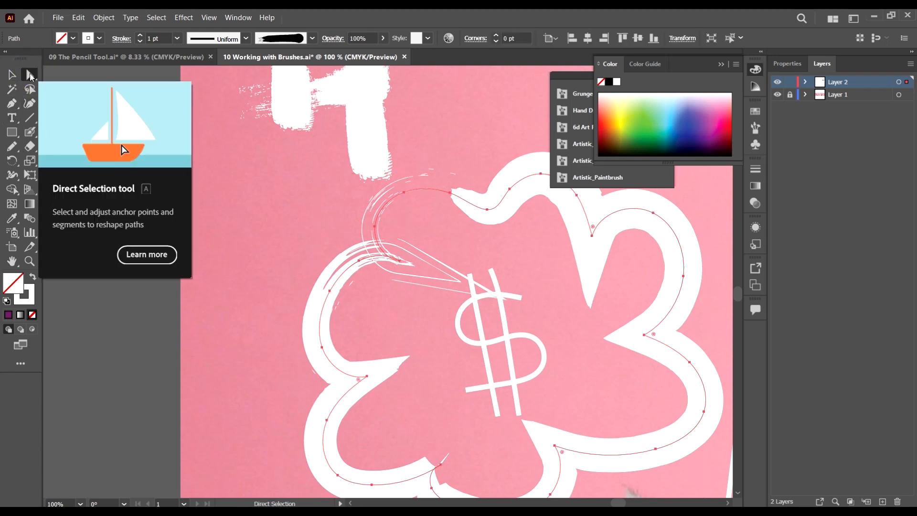
pyautogui.scroll(2, 414, 263)
pyautogui.click(379, 248)
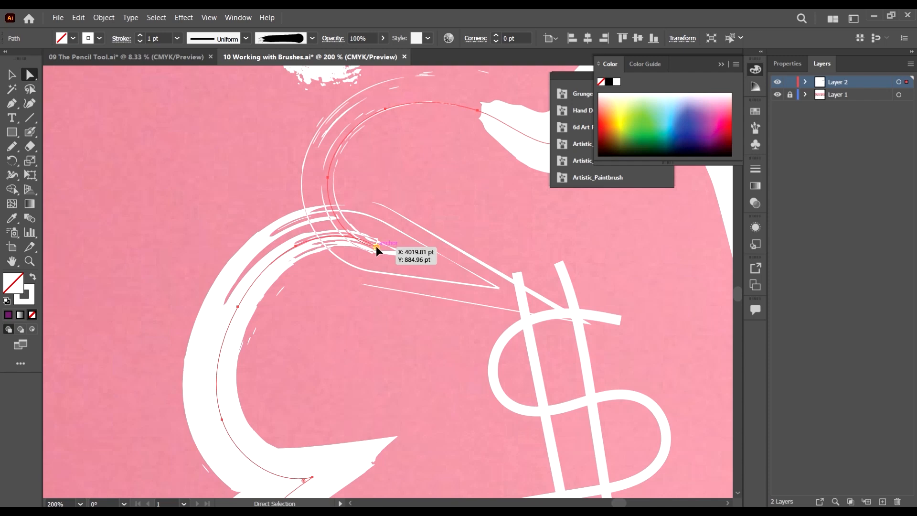
pyautogui.scroll(1, 351, 245)
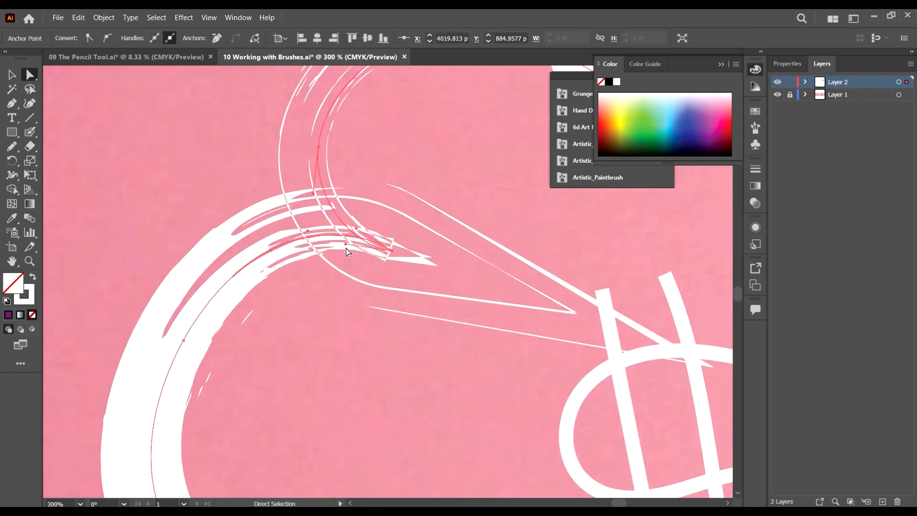
pyautogui.moveTo(343, 243); pyautogui.dragTo(370, 214)
pyautogui.moveTo(386, 244)
pyautogui.mouseDown()
pyautogui.moveTo(346, 225)
pyautogui.moveTo(381, 260)
pyautogui.moveTo(374, 243)
pyautogui.mouseUp()
pyautogui.scroll(-3, 377, 249)
pyautogui.scroll(3, 378, 244)
pyautogui.scroll(-9, 374, 244)
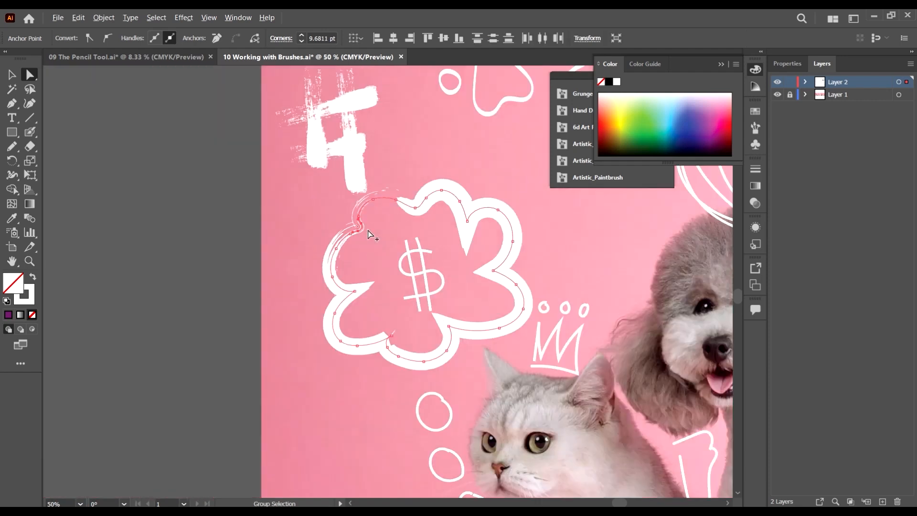
pyautogui.click(320, 318)
# - Apply the fifth, scribbled brush of the Hand Drawn brushes vector pack to the thin path beside the left cat and deselect it
pyautogui.scroll(-4, 465, 344)
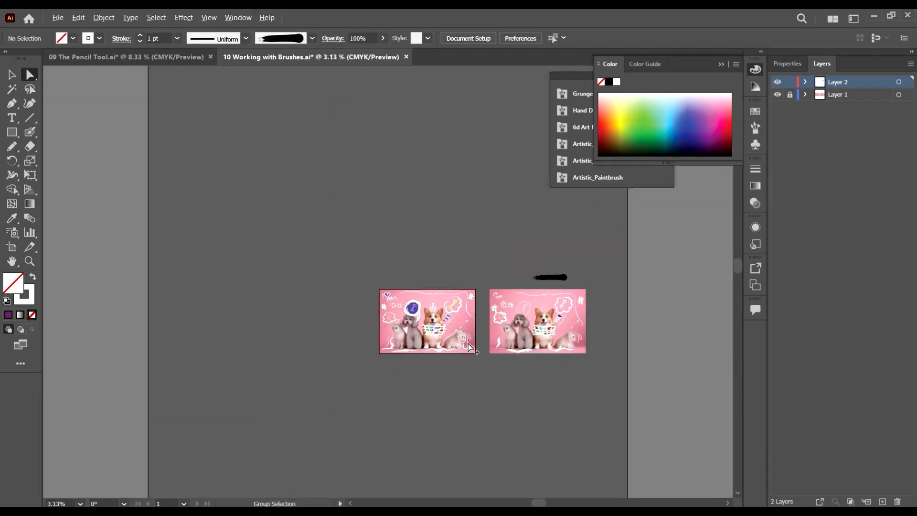
pyautogui.scroll(4, 526, 360)
pyautogui.scroll(3, 526, 360)
pyautogui.scroll(-2, 526, 360)
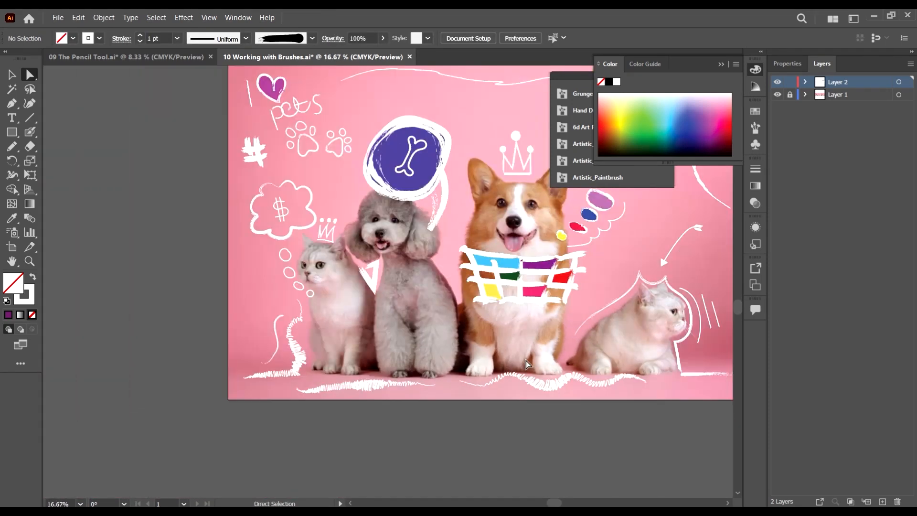
pyautogui.hscroll(3, 466, 362)
pyautogui.hscroll(4, 460, 351)
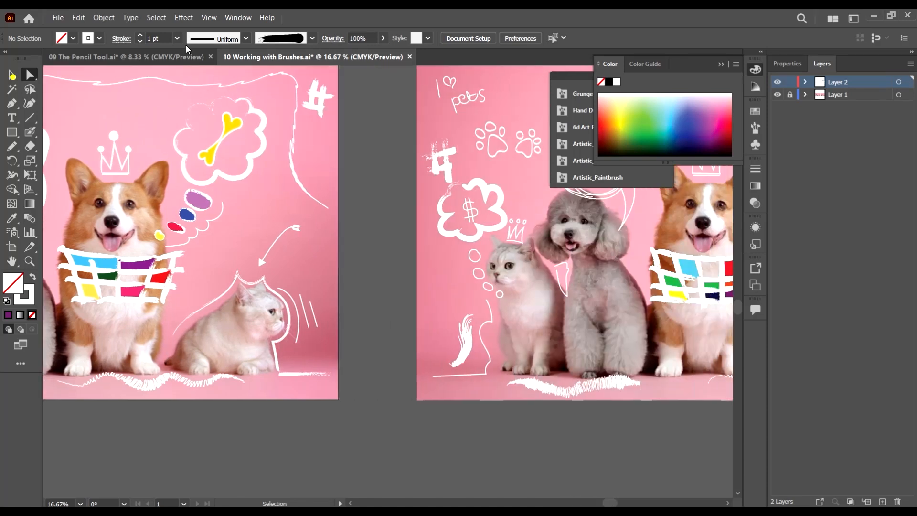
pyautogui.press('v')
pyautogui.click(485, 373)
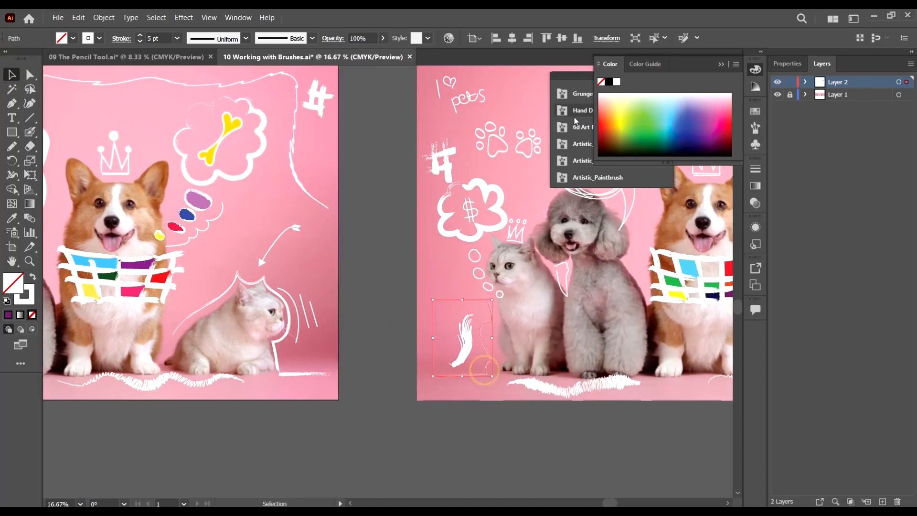
pyautogui.hscroll(1, 539, 93)
pyautogui.moveTo(564, 77); pyautogui.dragTo(256, 115)
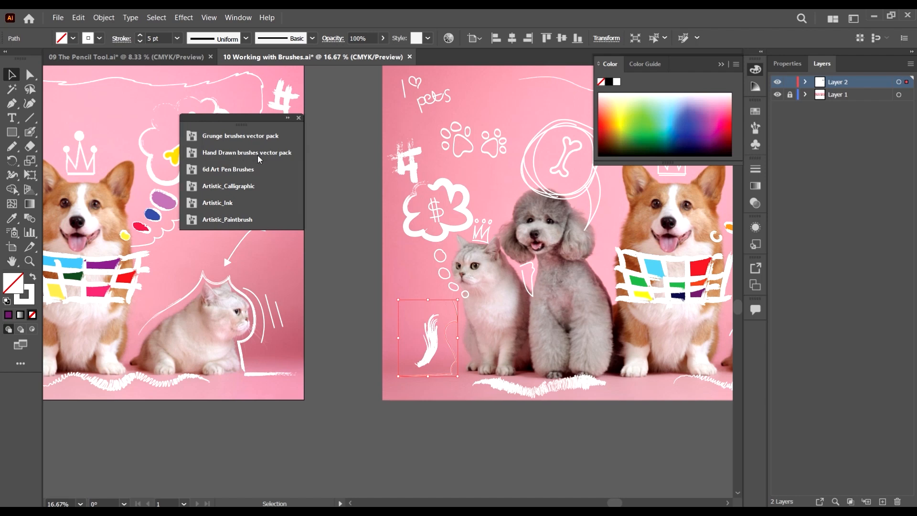
pyautogui.click(257, 155)
pyautogui.click(452, 231)
pyautogui.click(514, 440)
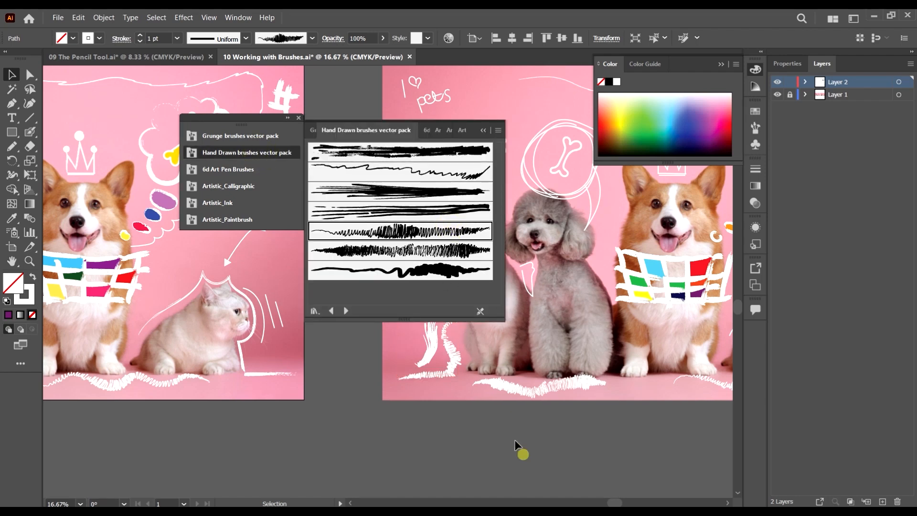
# - Expand the collapsed brush libraries and detach the Hand Drawn brushes vector pack as a separate floating panel
pyautogui.hscroll(3, 497, 430)
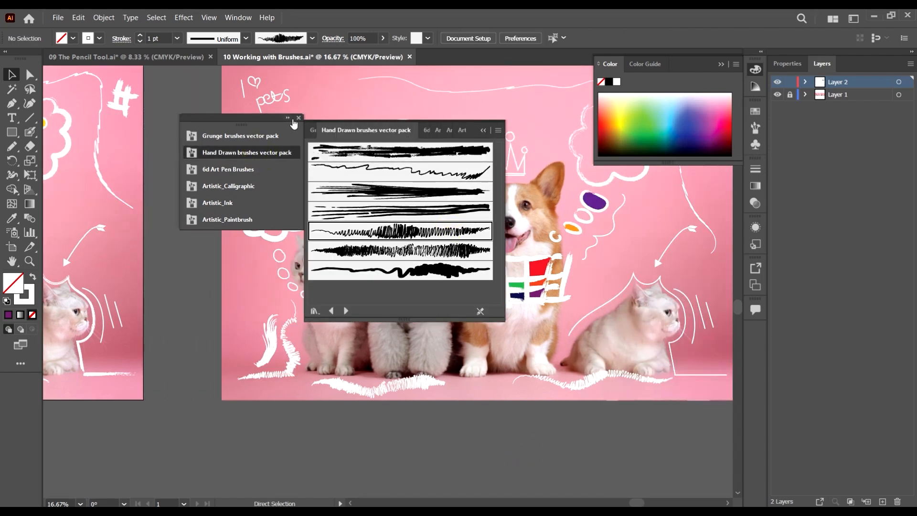
pyautogui.click(288, 118)
pyautogui.moveTo(242, 127); pyautogui.dragTo(146, 147)
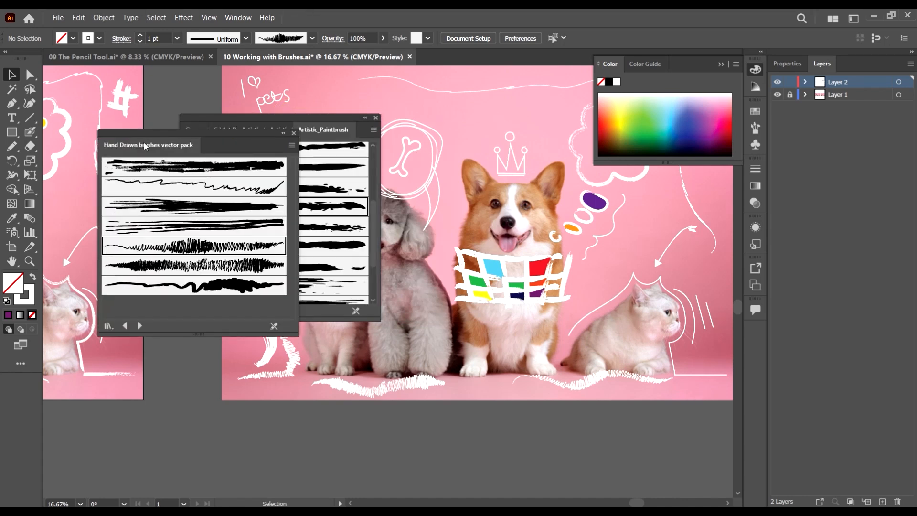
pyautogui.moveTo(597, 265); pyautogui.dragTo(576, 309)
pyautogui.click(643, 427)
# - Try to fill the top ring of the corgi's crown with blue using the Shape Builder
pyautogui.scroll(4, 546, 155)
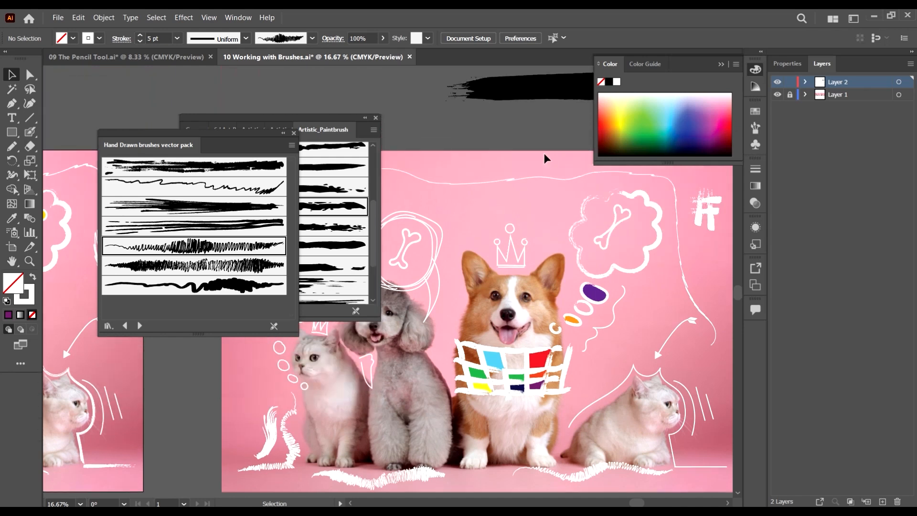
pyautogui.scroll(4, 518, 230)
pyautogui.hscroll(-2, 478, 271)
pyautogui.scroll(1, 540, 256)
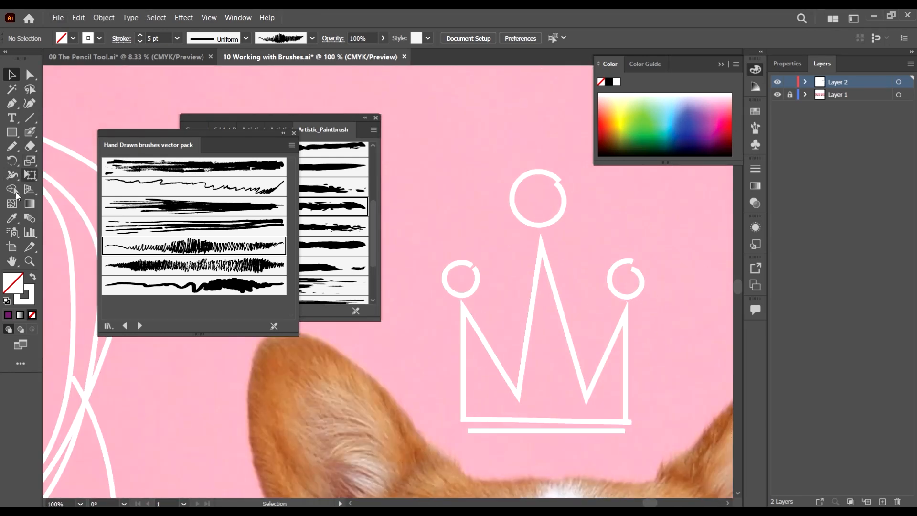
pyautogui.click(515, 204)
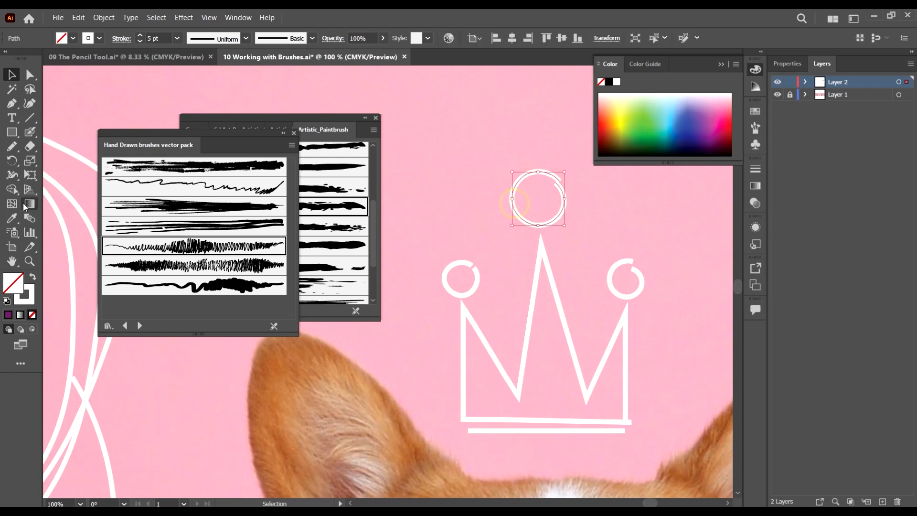
pyautogui.click(12, 189)
pyautogui.click(687, 127)
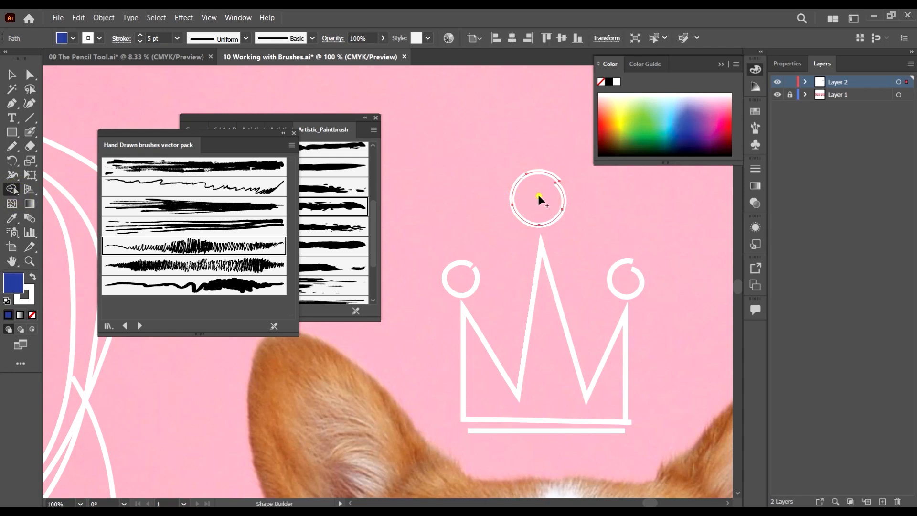
pyautogui.scroll(2, 597, 192)
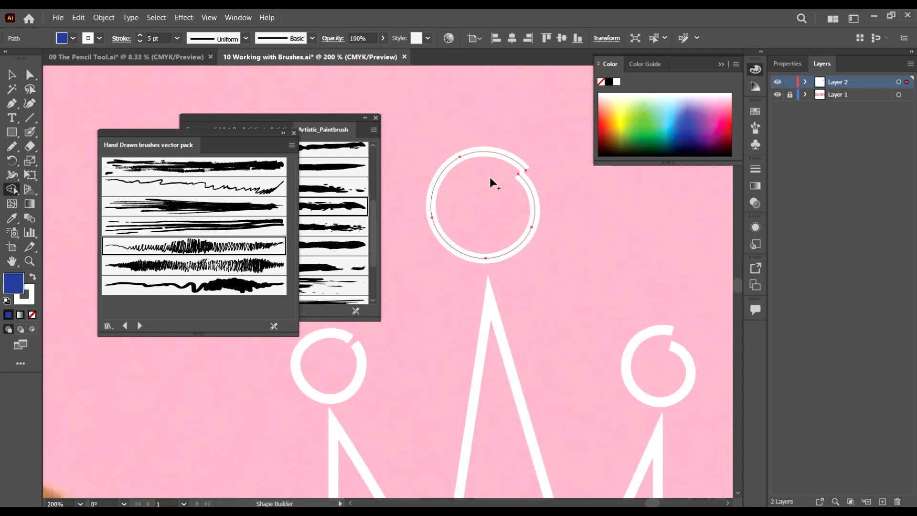
pyautogui.scroll(2, 496, 178)
pyautogui.scroll(-2, 642, 233)
pyautogui.scroll(1, 537, 216)
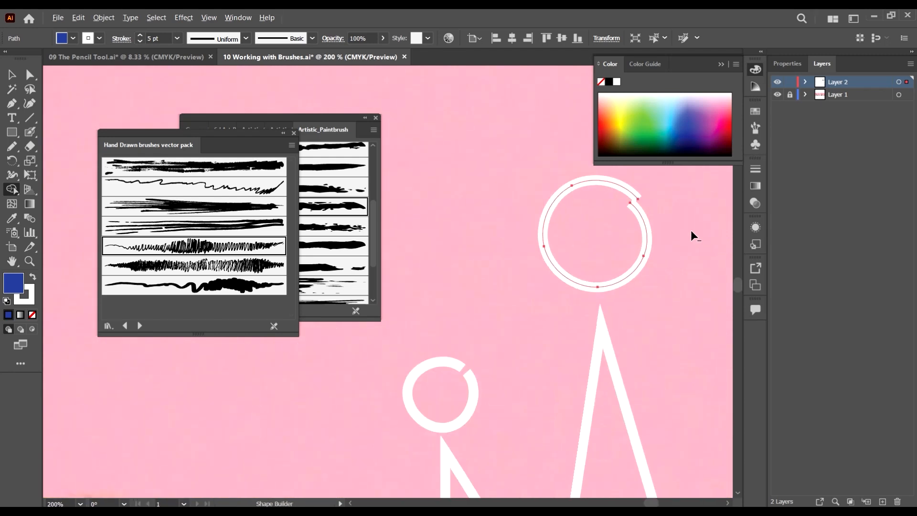
pyautogui.hotkey('shift', 'm')
# - Paint the inside of the crown's top ring with the Blob Brush and colour the painted shape blue
pyautogui.click(29, 132)
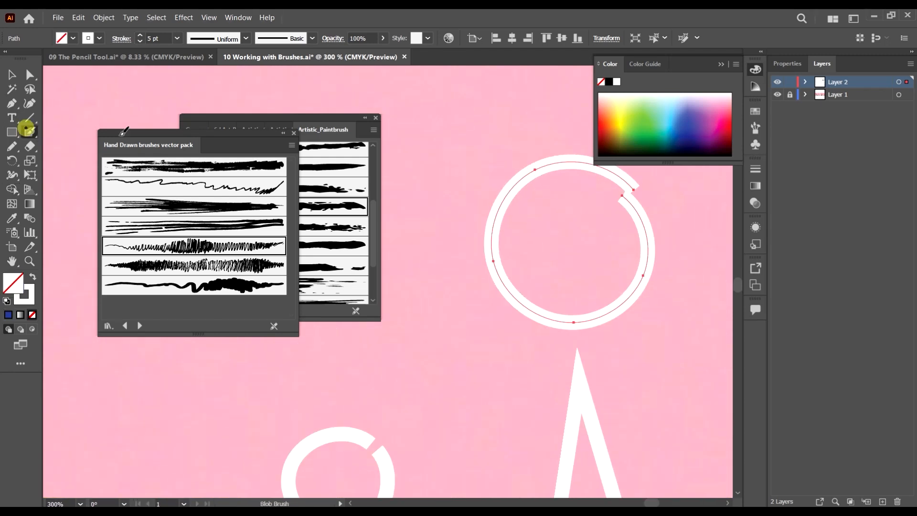
pyautogui.moveTo(579, 185)
pyautogui.mouseDown()
pyautogui.moveTo(607, 199)
pyautogui.moveTo(572, 216)
pyautogui.moveTo(605, 193)
pyautogui.moveTo(545, 198)
pyautogui.mouseUp()
pyautogui.moveTo(623, 215)
pyautogui.mouseDown()
pyautogui.moveTo(594, 236)
pyautogui.moveTo(505, 230)
pyautogui.moveTo(567, 250)
pyautogui.moveTo(615, 248)
pyautogui.moveTo(617, 222)
pyautogui.moveTo(594, 212)
pyautogui.moveTo(592, 193)
pyautogui.moveTo(571, 189)
pyautogui.moveTo(545, 192)
pyautogui.moveTo(530, 208)
pyautogui.moveTo(520, 265)
pyautogui.moveTo(542, 290)
pyautogui.moveTo(599, 298)
pyautogui.moveTo(629, 259)
pyautogui.moveTo(626, 243)
pyautogui.moveTo(623, 266)
pyautogui.moveTo(593, 247)
pyautogui.mouseUp()
pyautogui.hotkey('ctrl', 'z')
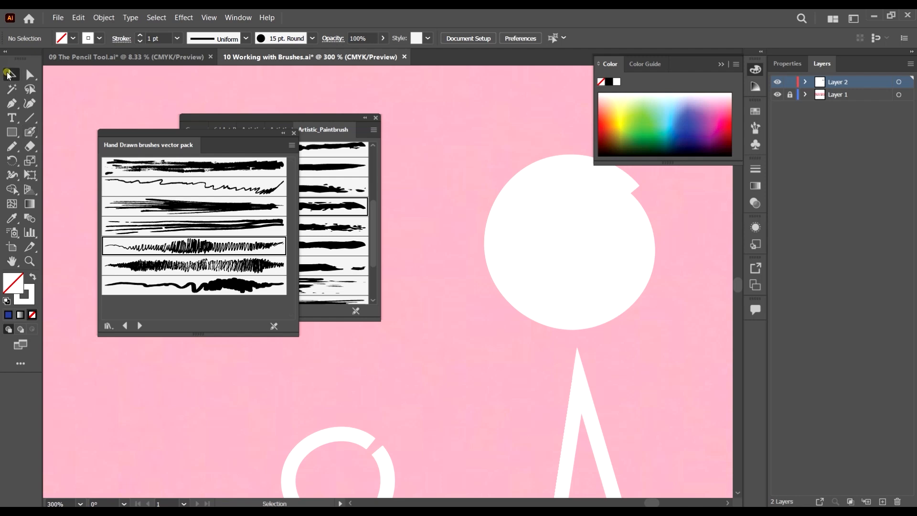
pyautogui.click(9, 74)
pyautogui.click(600, 245)
pyautogui.click(686, 110)
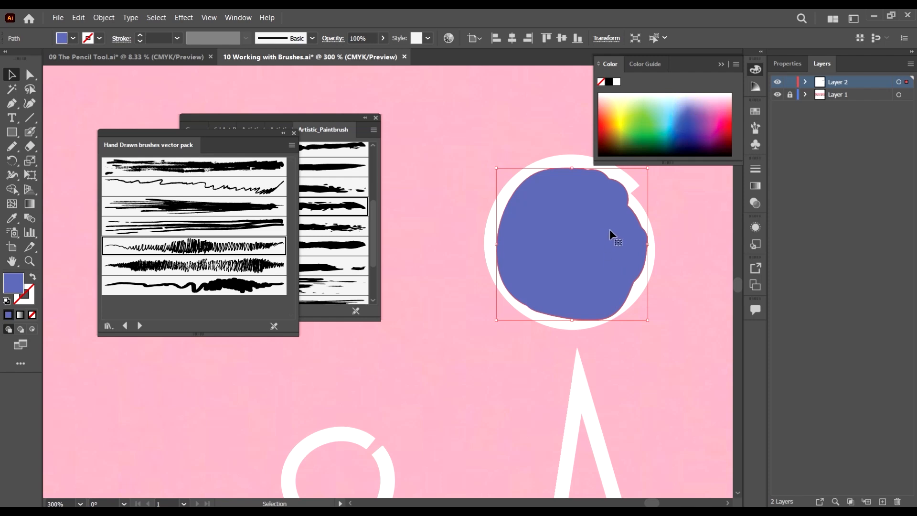
# - Bring the outline of the crown's top ring to the front of its blue fill and deselect it
pyautogui.rightClick(492, 250)
pyautogui.moveTo(578, 438)
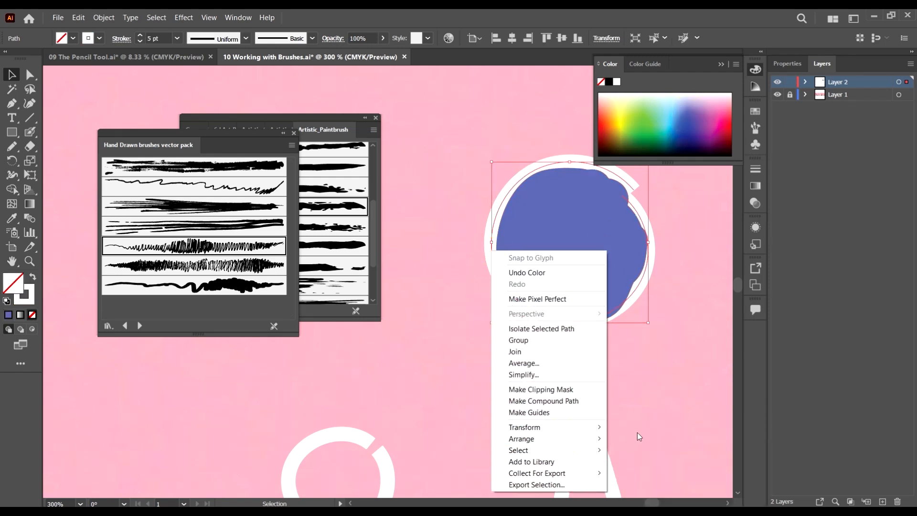
pyautogui.click(637, 433)
pyautogui.rightClick(494, 257)
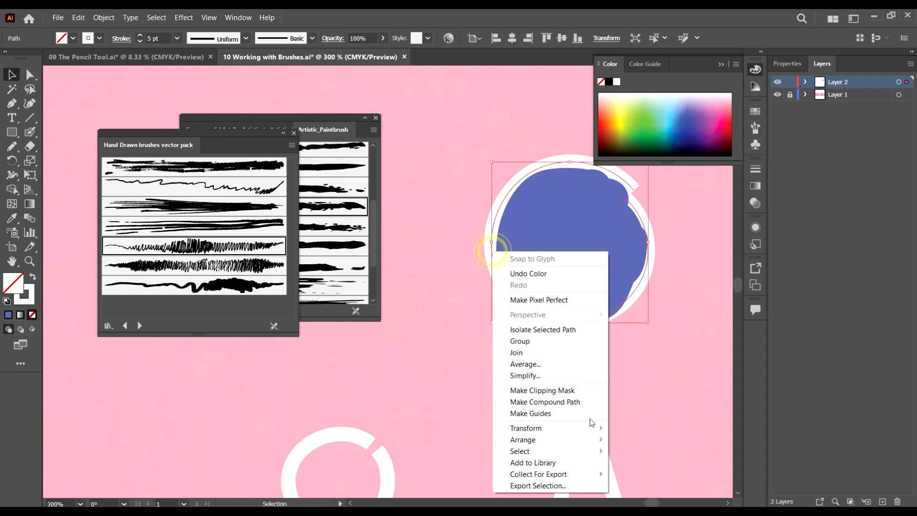
pyautogui.click(566, 439)
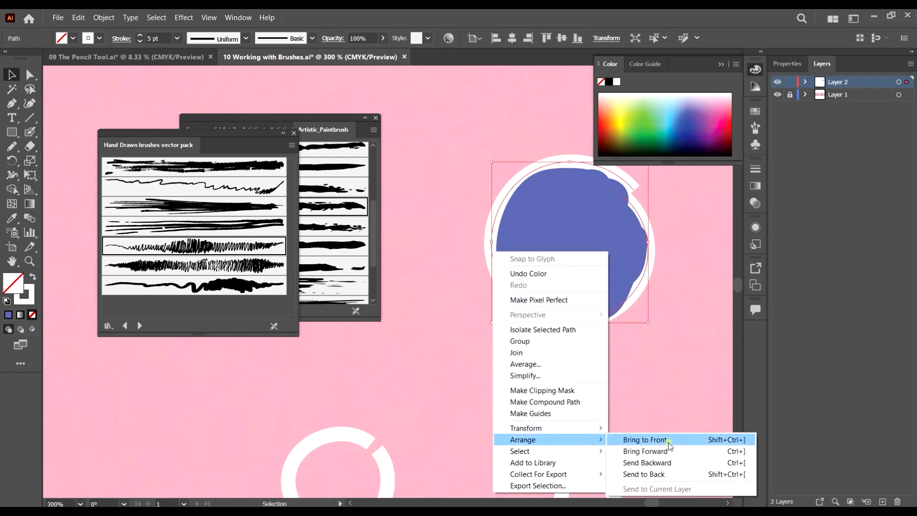
pyautogui.click(670, 440)
pyautogui.scroll(-2, 508, 239)
pyautogui.scroll(-1, 502, 268)
pyautogui.click(495, 304)
# - Copy the blue shape onto the crown's left ring and scale it down to fit inside the outline
pyautogui.click(547, 206)
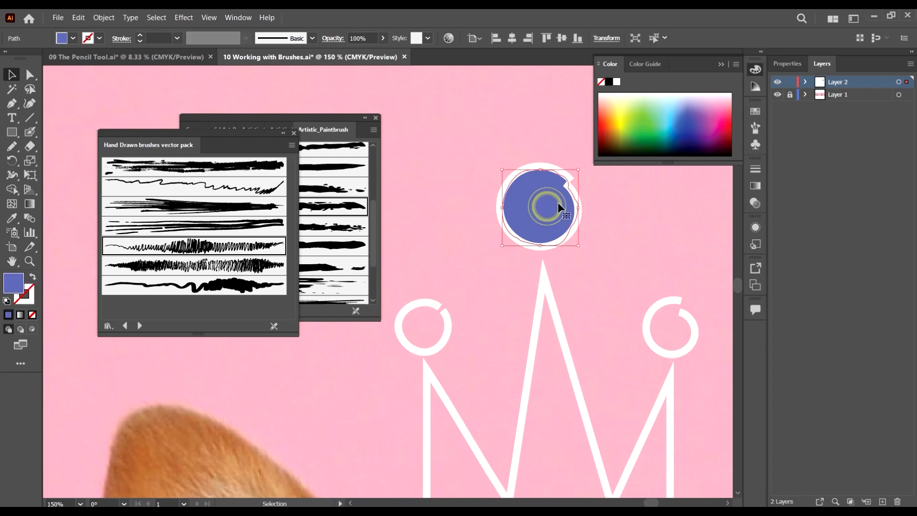
pyautogui.moveTo(555, 206); pyautogui.dragTo(446, 322)
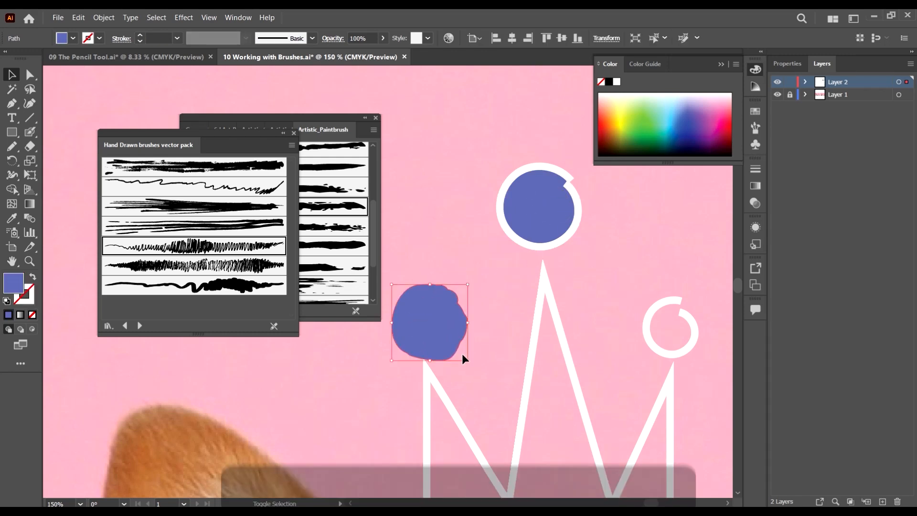
pyautogui.moveTo(467, 361); pyautogui.dragTo(421, 331)
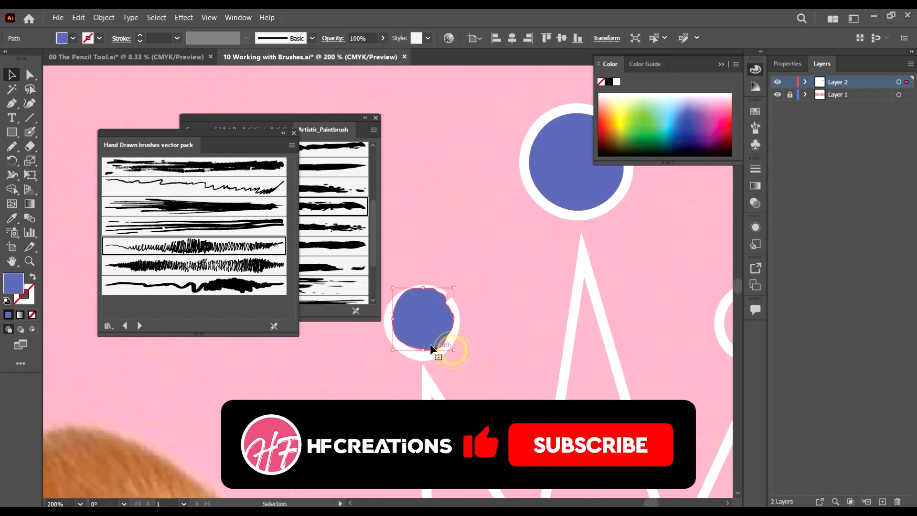
pyautogui.scroll(5, 432, 349)
pyautogui.moveTo(438, 300); pyautogui.dragTo(437, 317)
pyautogui.scroll(-2, 480, 283)
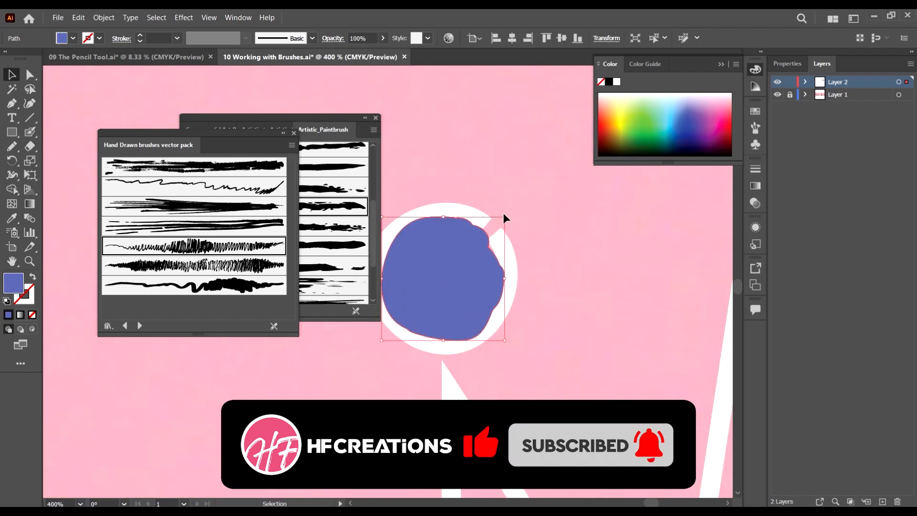
pyautogui.click(504, 214)
pyautogui.click(467, 278)
pyautogui.moveTo(504, 218); pyautogui.dragTo(483, 224)
# - Duplicate the small blue shape onto the crown's right ring and stretch it downwards to cover the opening
pyautogui.scroll(-7, 432, 279)
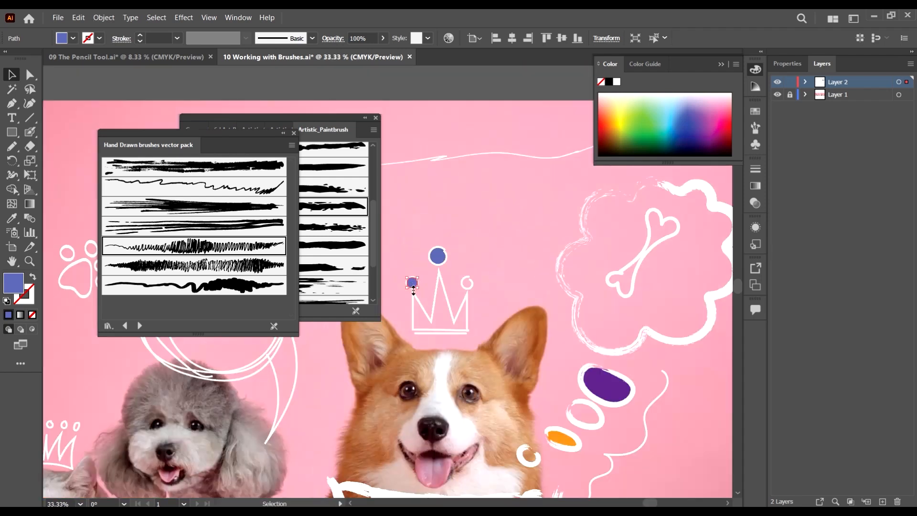
pyautogui.scroll(2, 411, 281)
pyautogui.moveTo(411, 277); pyautogui.dragTo(537, 271)
pyautogui.scroll(5, 500, 283)
pyautogui.scroll(1, 432, 313)
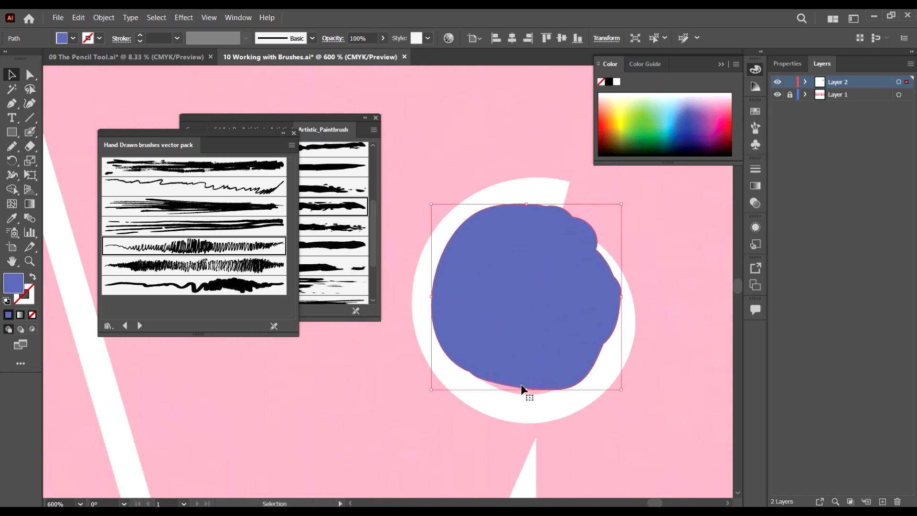
pyautogui.moveTo(526, 392); pyautogui.dragTo(526, 404)
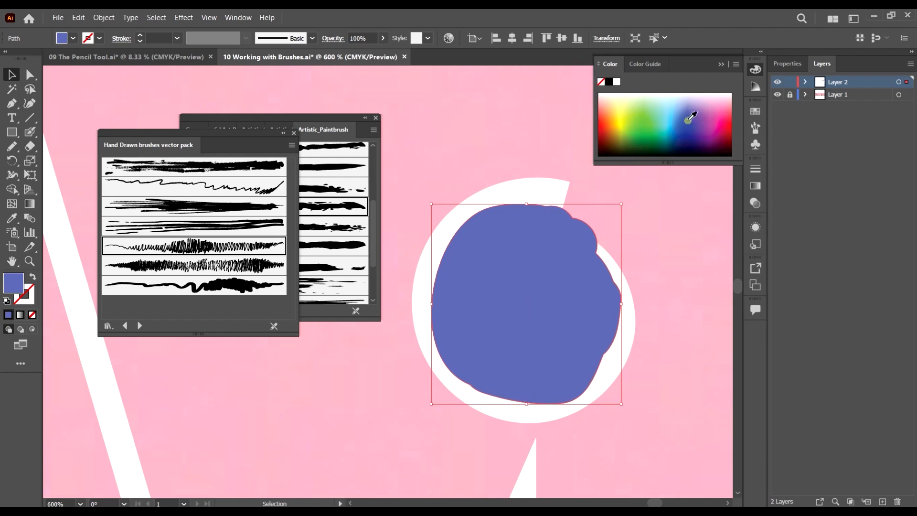
# - Recolour the fill of the crown's right ring red and that of its left ring orange
pyautogui.moveTo(691, 116); pyautogui.dragTo(724, 123)
pyautogui.scroll(-1, 634, 279)
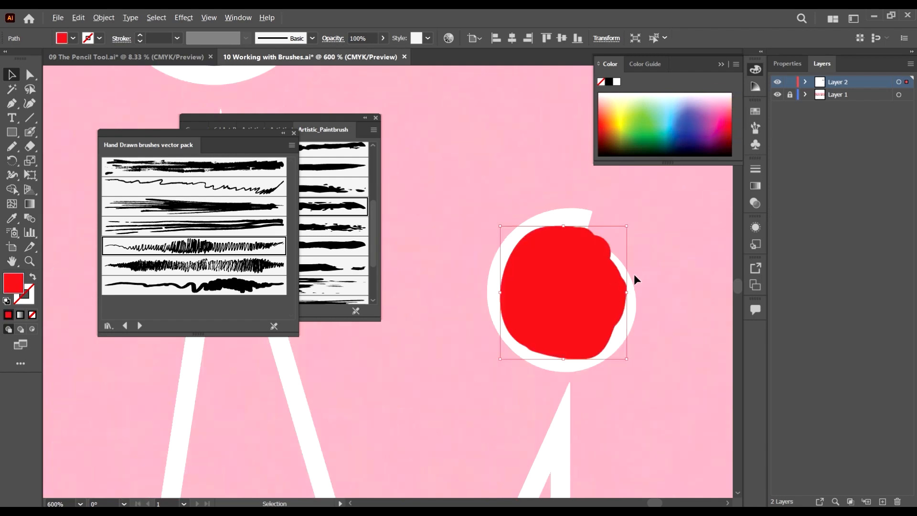
pyautogui.scroll(-6, 642, 300)
pyautogui.scroll(3, 556, 264)
pyautogui.click(462, 368)
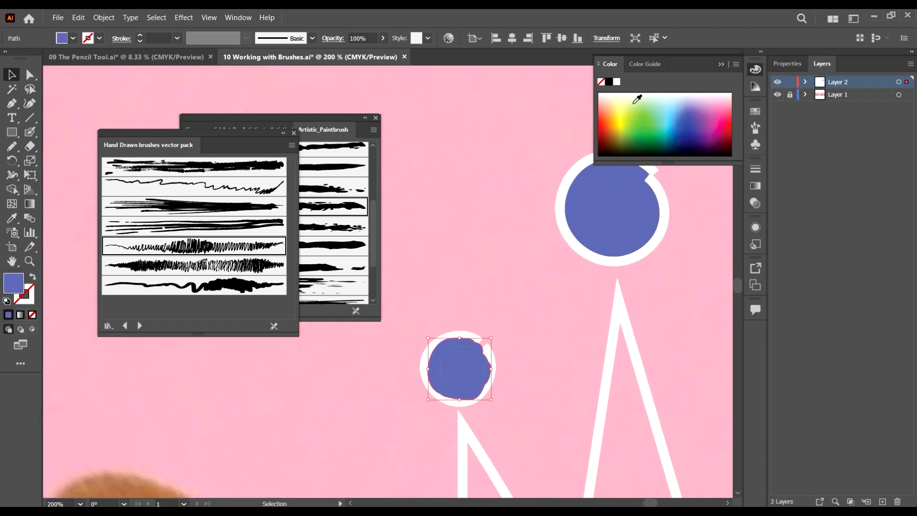
pyautogui.moveTo(637, 99); pyautogui.dragTo(631, 108)
pyautogui.scroll(-2, 441, 284)
pyautogui.scroll(3, 446, 299)
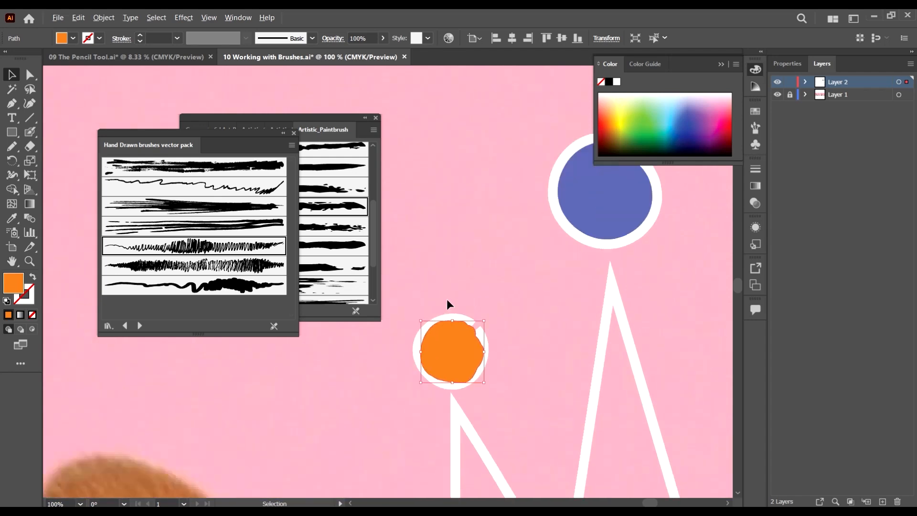
pyautogui.click(508, 281)
# - Select the outlines of the crown's left and right rings together and bring them to the front of their fills
pyautogui.click(474, 327)
pyautogui.scroll(-2, 474, 328)
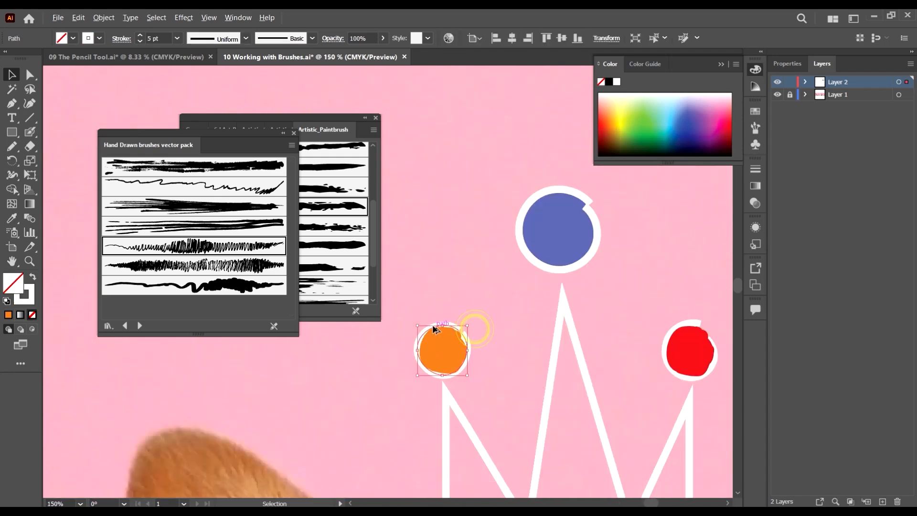
pyautogui.scroll(2, 688, 332)
pyautogui.keyDown('shift'); pyautogui.click(684, 335); pyautogui.keyUp('shift')
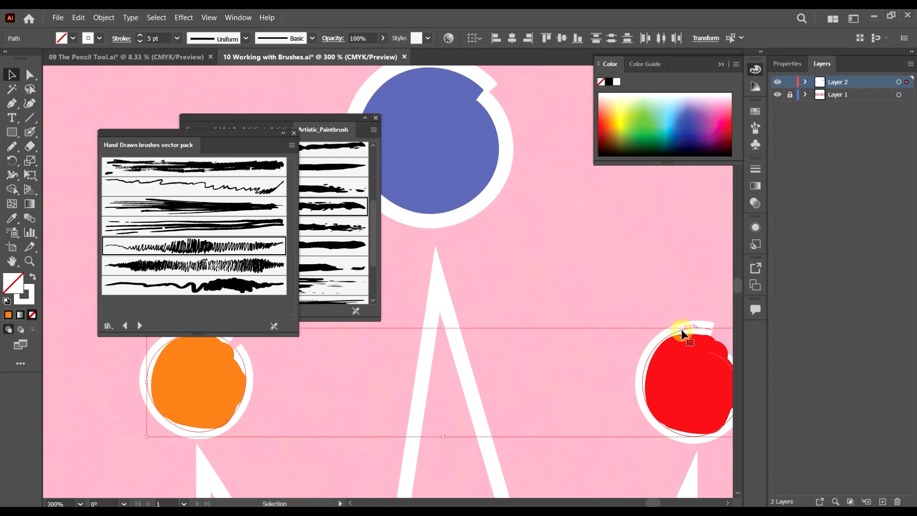
pyautogui.rightClick(683, 331)
pyautogui.click(738, 278)
pyautogui.click(621, 281)
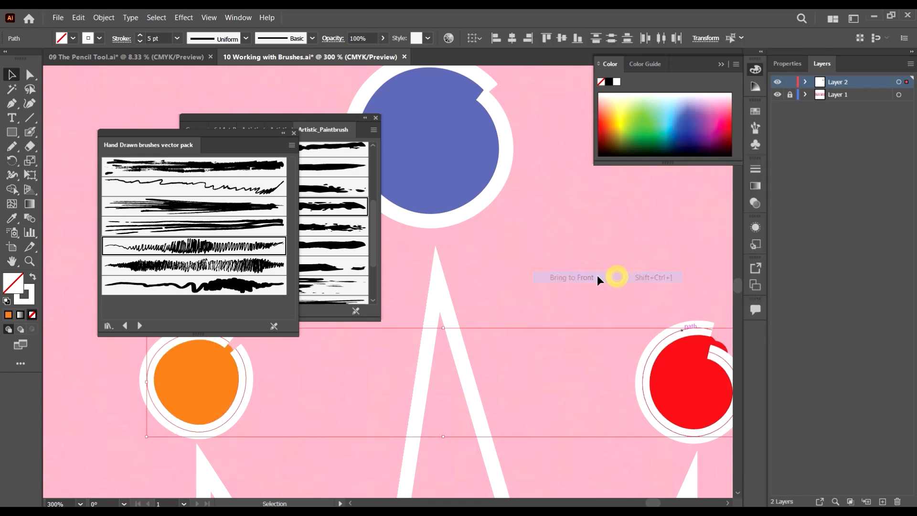
pyautogui.click(593, 265)
# - Dock the Hand Drawn brushes vector pack back with the other brush libraries and close the group
pyautogui.scroll(-8, 597, 264)
pyautogui.scroll(-2, 597, 264)
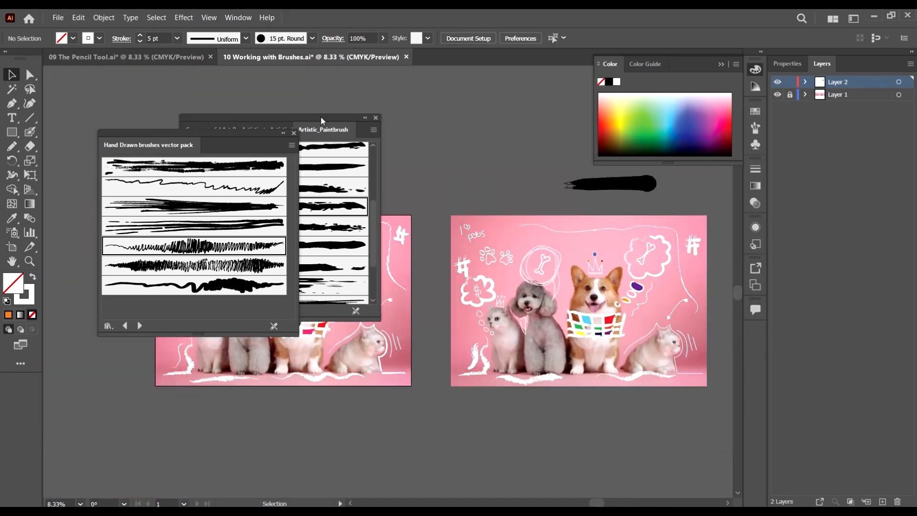
pyautogui.moveTo(280, 141)
pyautogui.mouseDown()
pyautogui.moveTo(308, 121)
pyautogui.moveTo(457, 91)
pyautogui.moveTo(356, 92)
pyautogui.mouseUp()
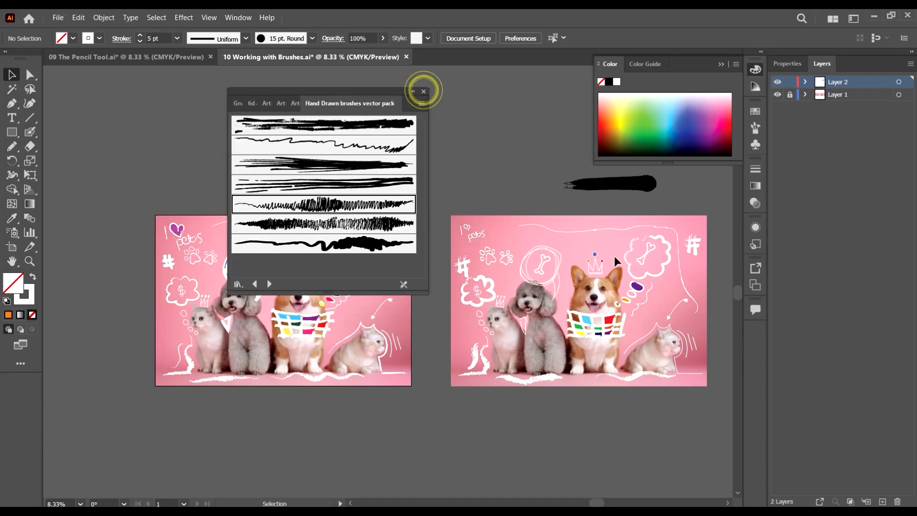
pyautogui.click(424, 91)
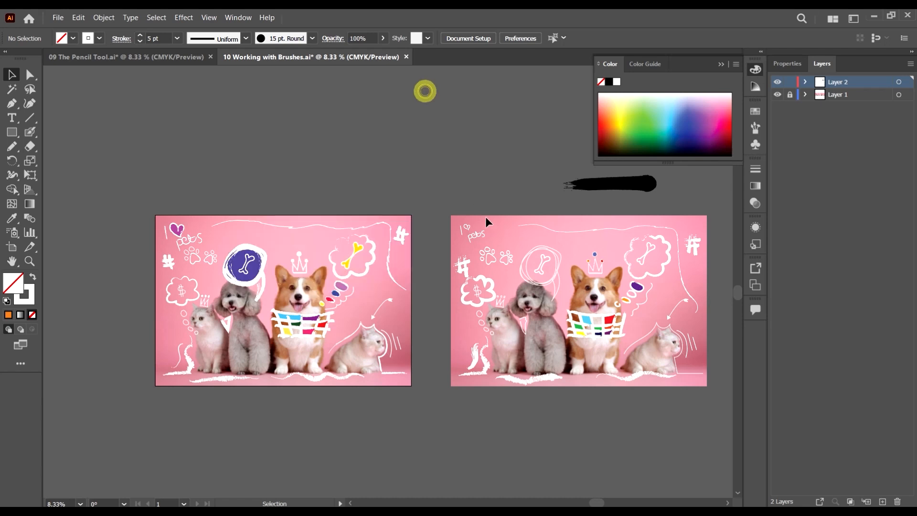
# - Examine the decorated copy and compare its drawings and colours with the example
pyautogui.hscroll(5, 613, 260)
pyautogui.scroll(-3, 630, 234)
pyautogui.scroll(4, 654, 208)
pyautogui.scroll(3, 671, 234)
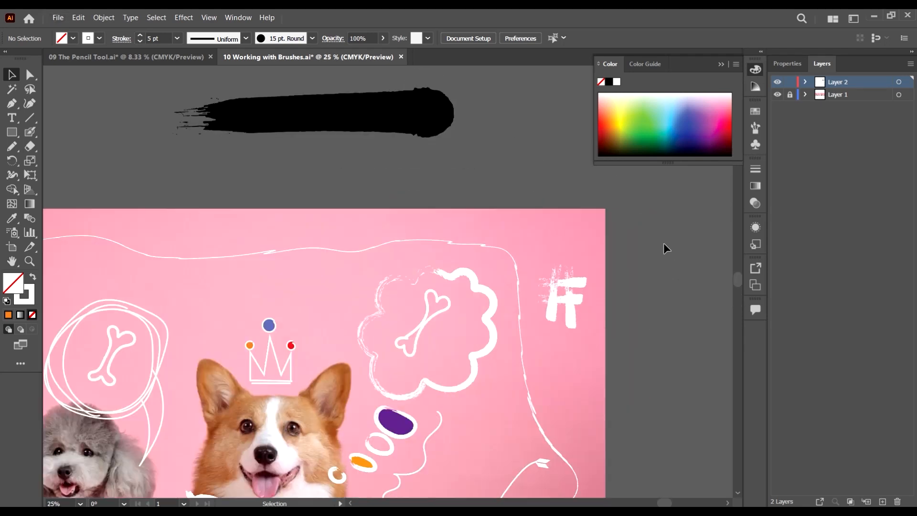
pyautogui.scroll(-3, 660, 243)
pyautogui.scroll(-3, 616, 284)
pyautogui.hscroll(3, 647, 231)
pyautogui.hscroll(-2, 640, 231)
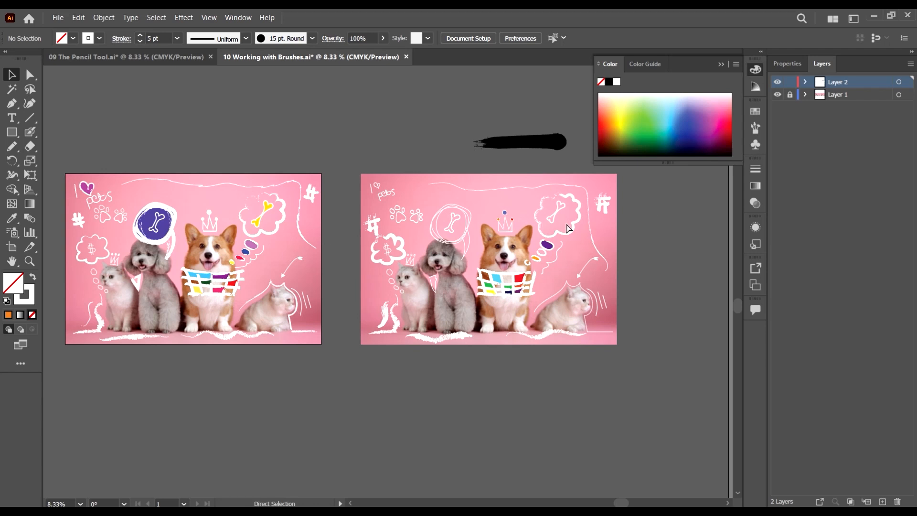
pyautogui.hscroll(2, 569, 229)
pyautogui.scroll(2, 553, 201)
pyautogui.hscroll(-2, 553, 205)
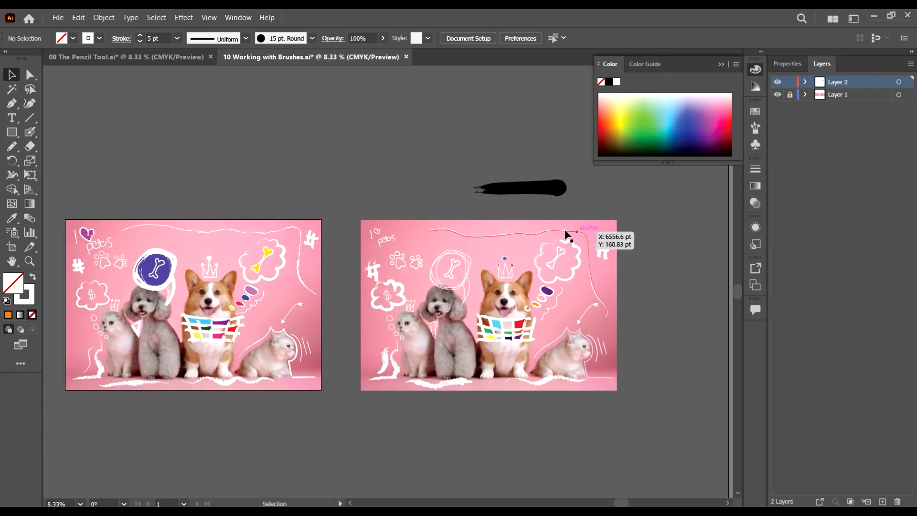